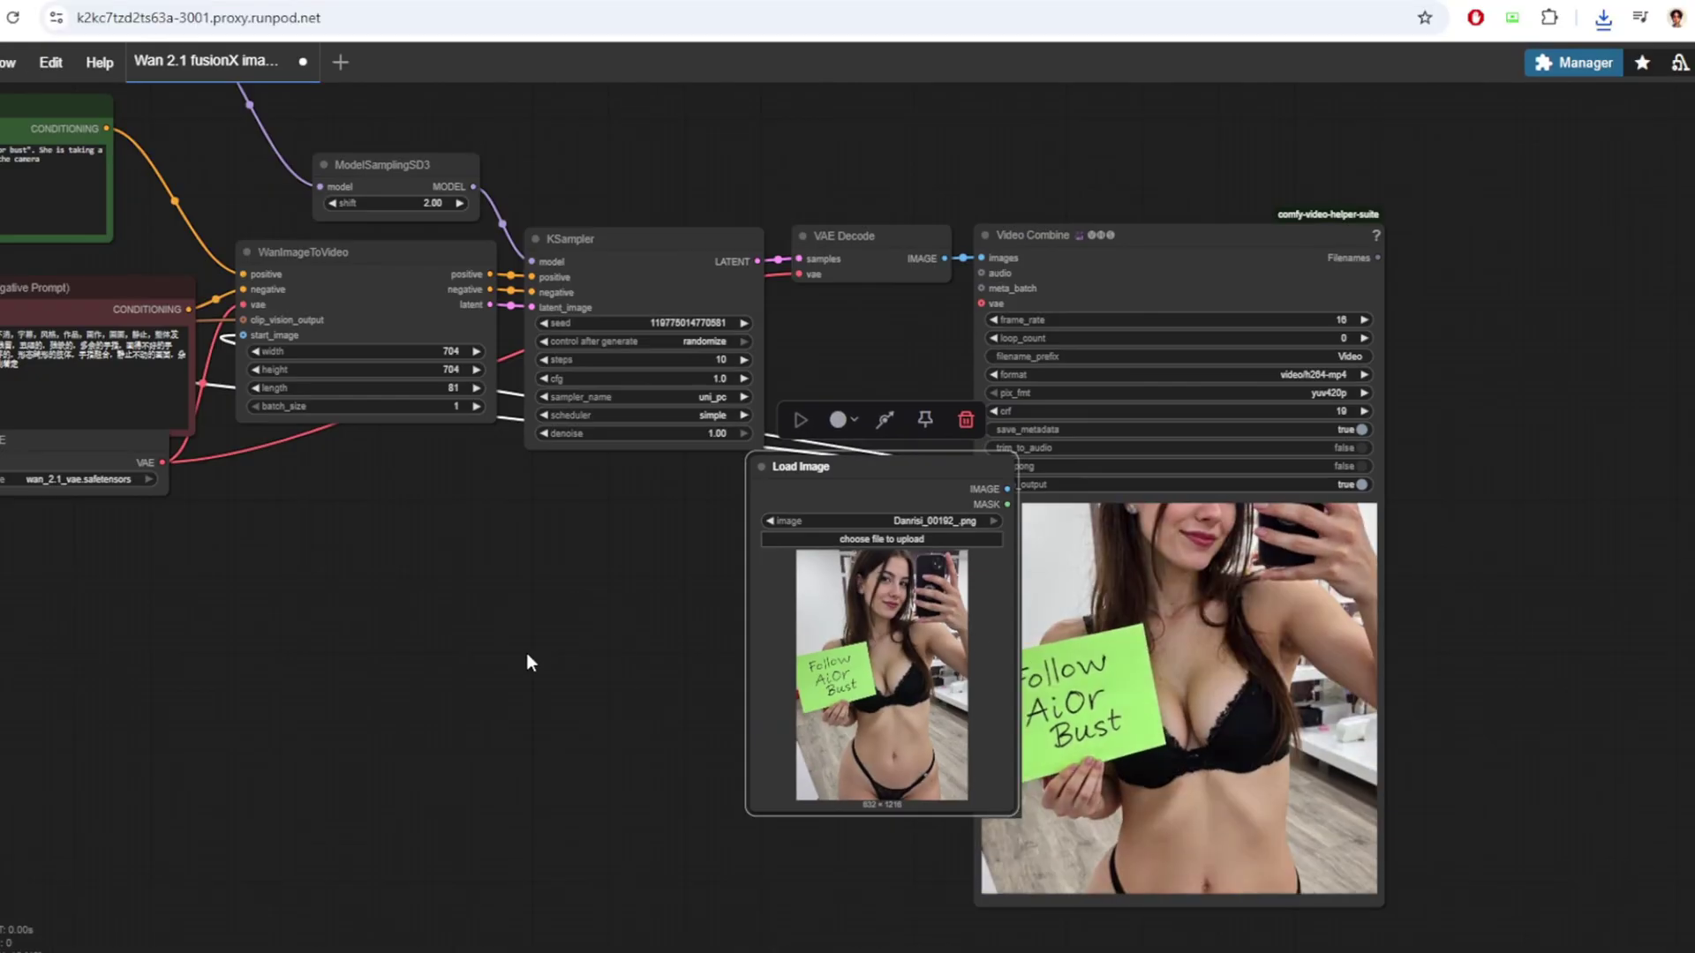
# Pan the canvas and drag the Load Image node with the woman's photo to the centre.
pyautogui.moveTo(530, 662); pyautogui.dragTo(997, 662)
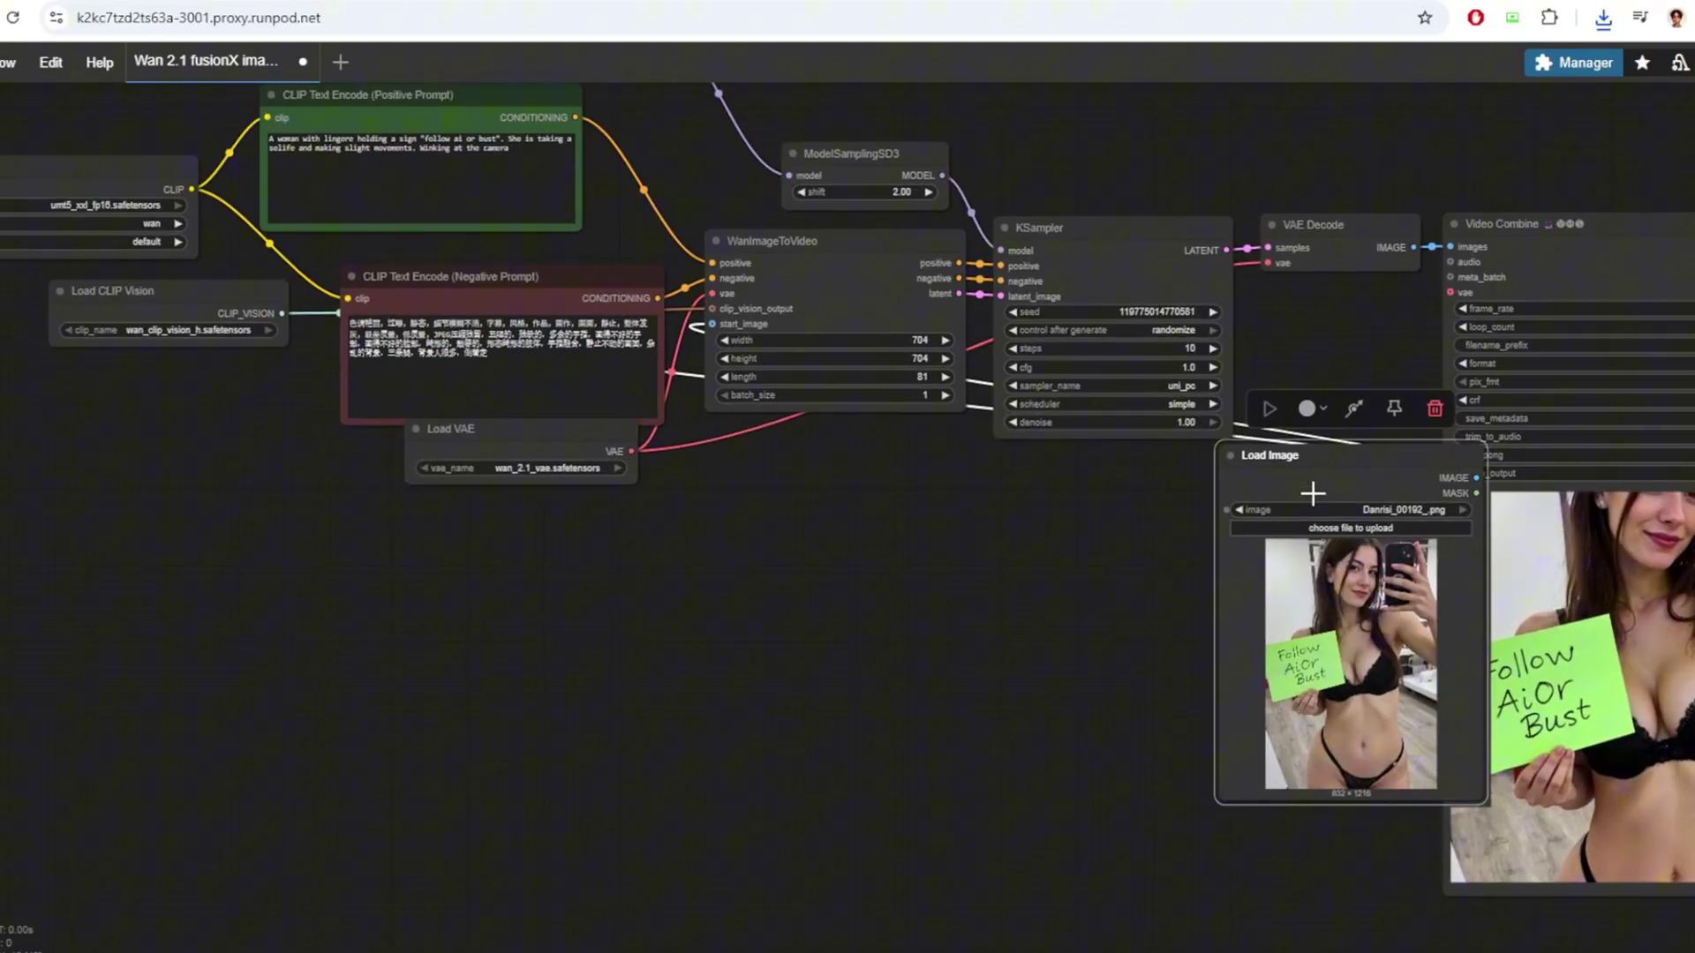
pyautogui.moveTo(1325, 478); pyautogui.dragTo(878, 479)
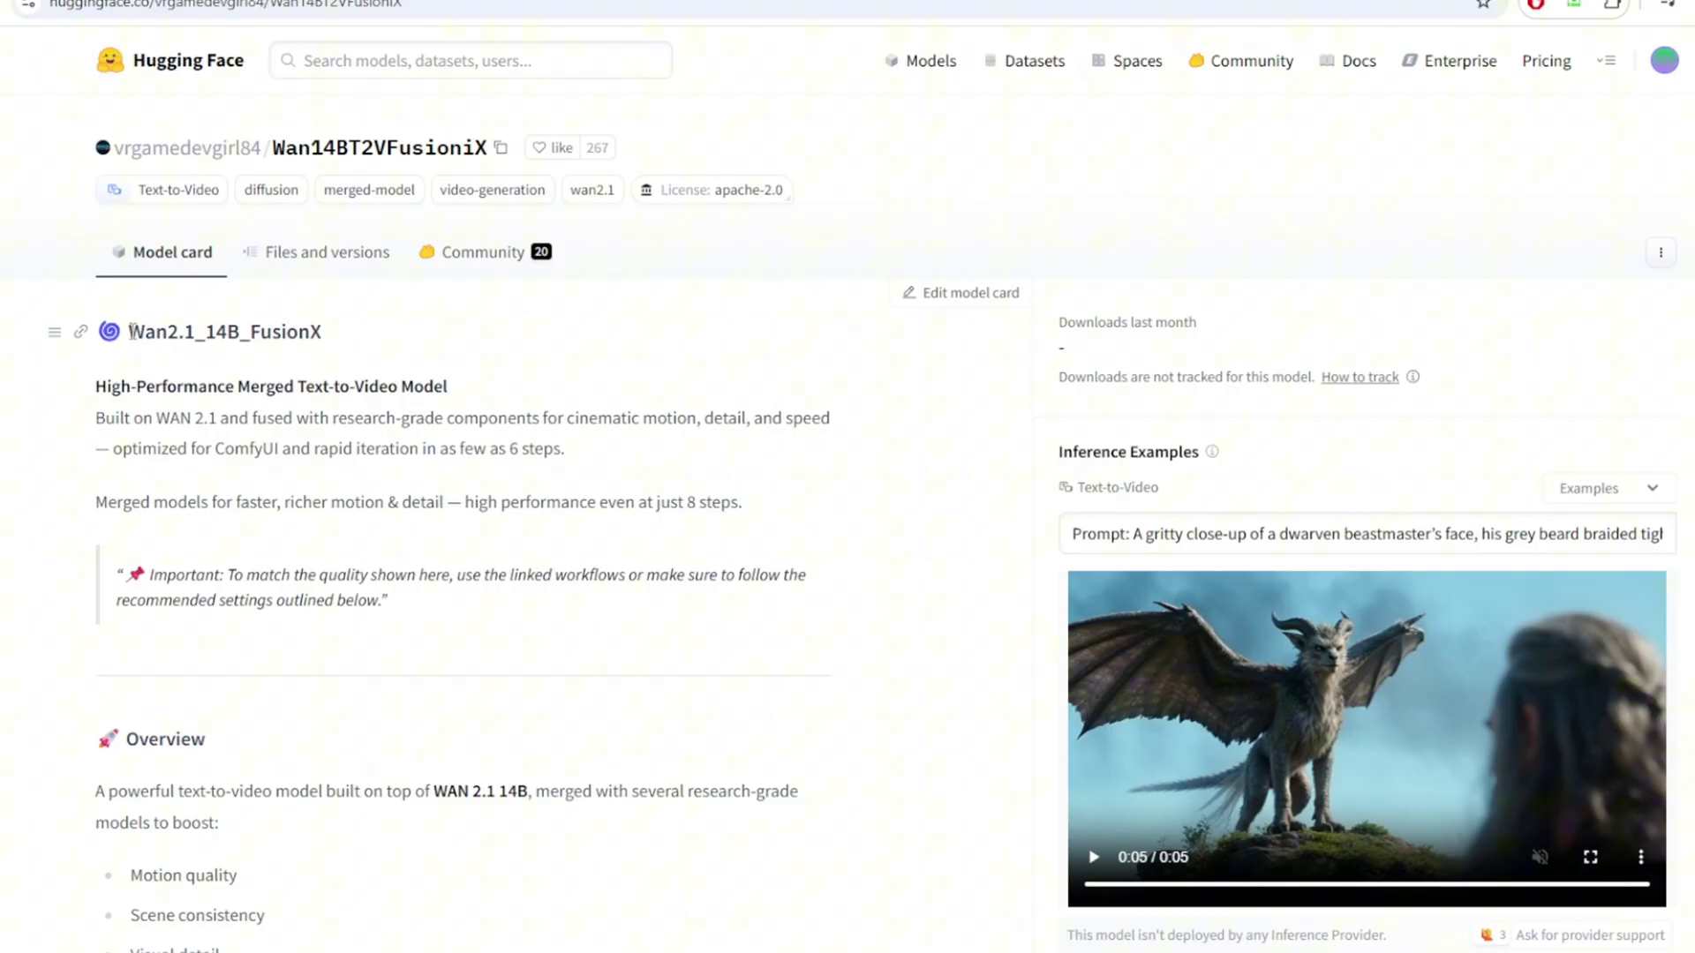
pyautogui.moveTo(240, 332); pyautogui.dragTo(303, 338)
pyautogui.click(519, 353)
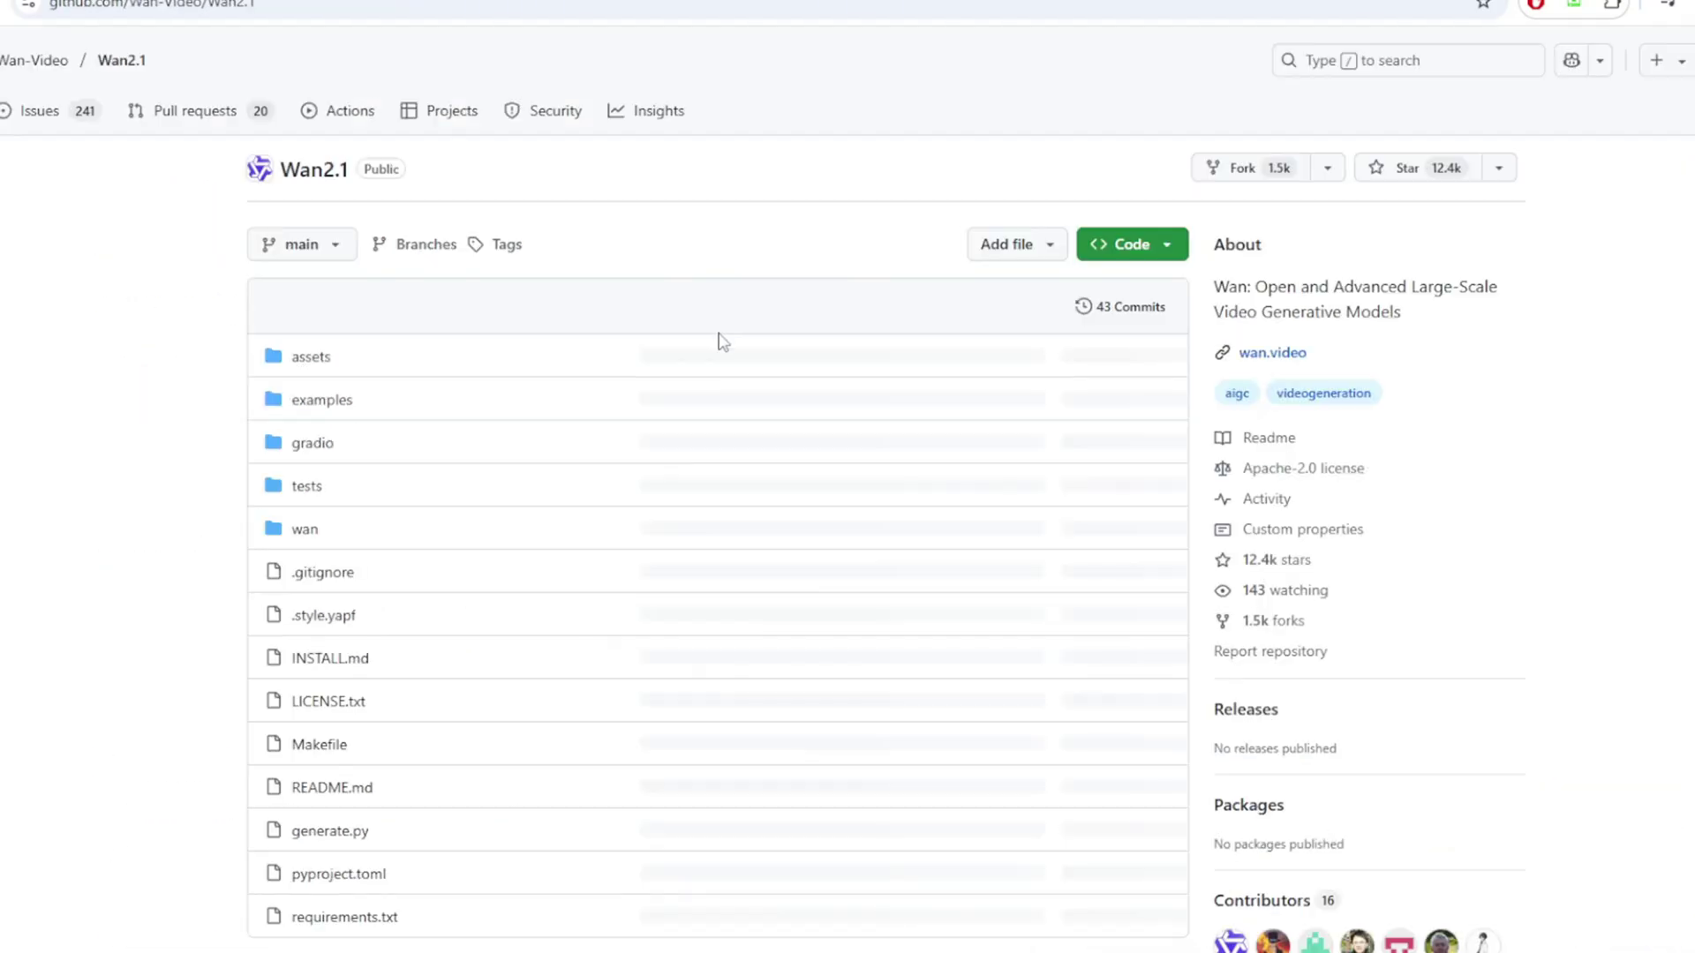
# Read the Wan2.1 README down to the efficiency table, then return to the FusionX tab.
pyautogui.scroll(-15, 722, 342)
pyautogui.scroll(12, 710, 380)
pyautogui.scroll(3, 653, 414)
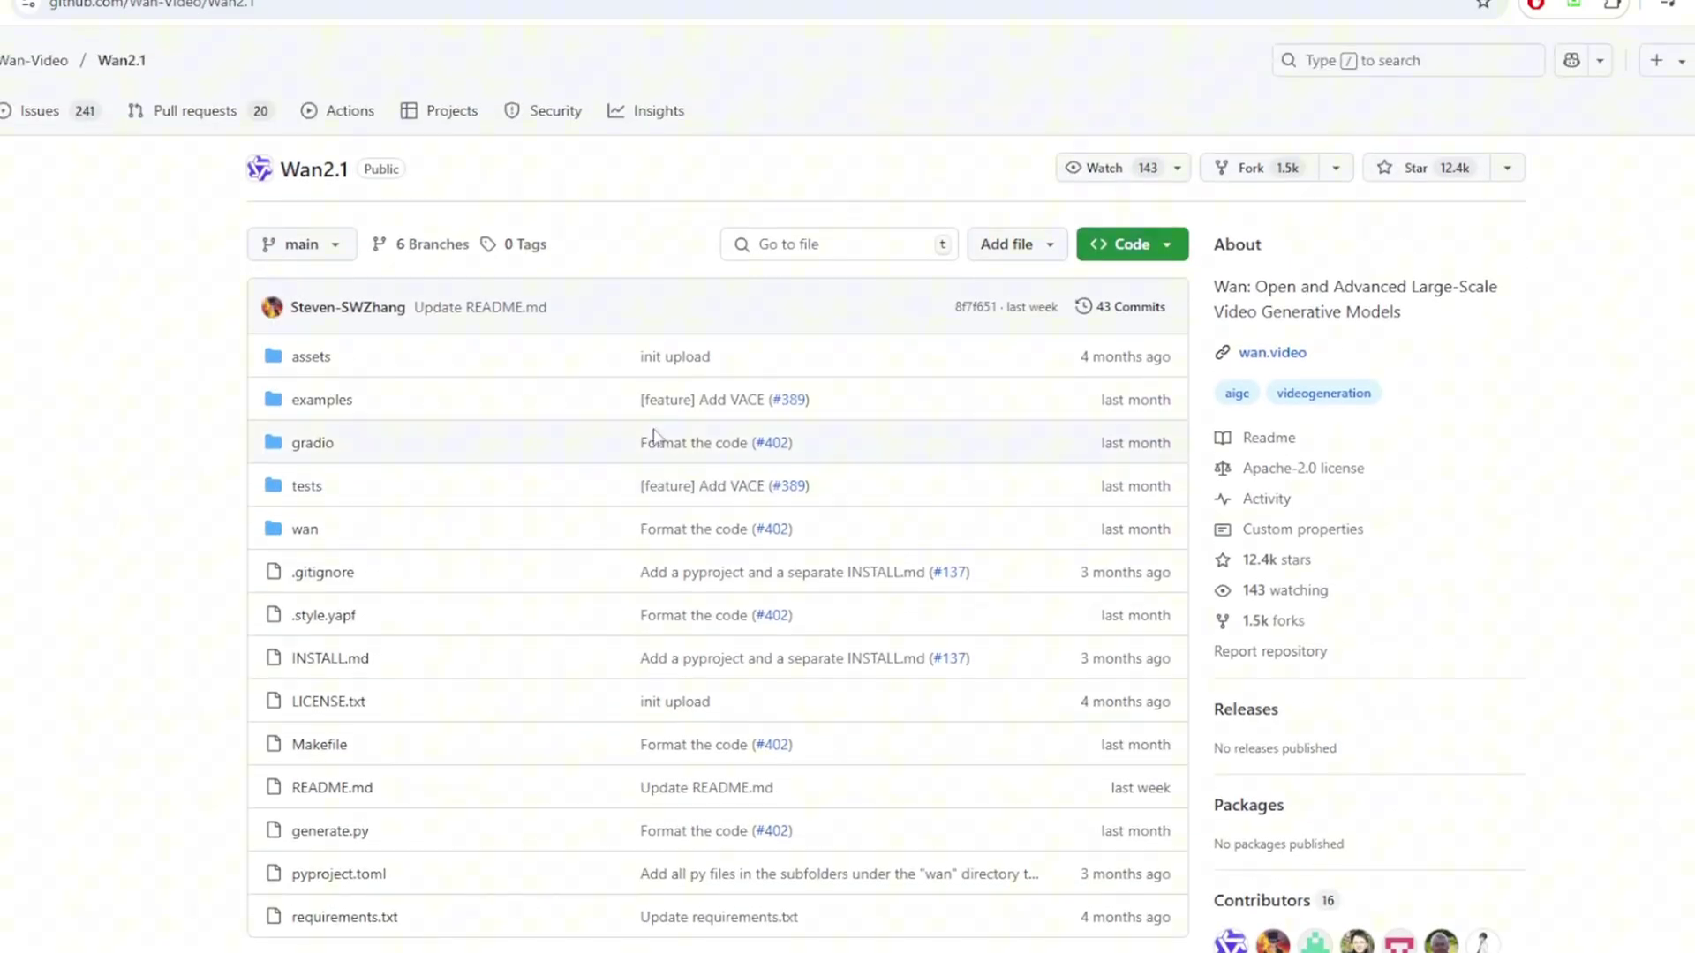
pyautogui.scroll(-3, 168, 317)
pyautogui.scroll(-10, 164, 318)
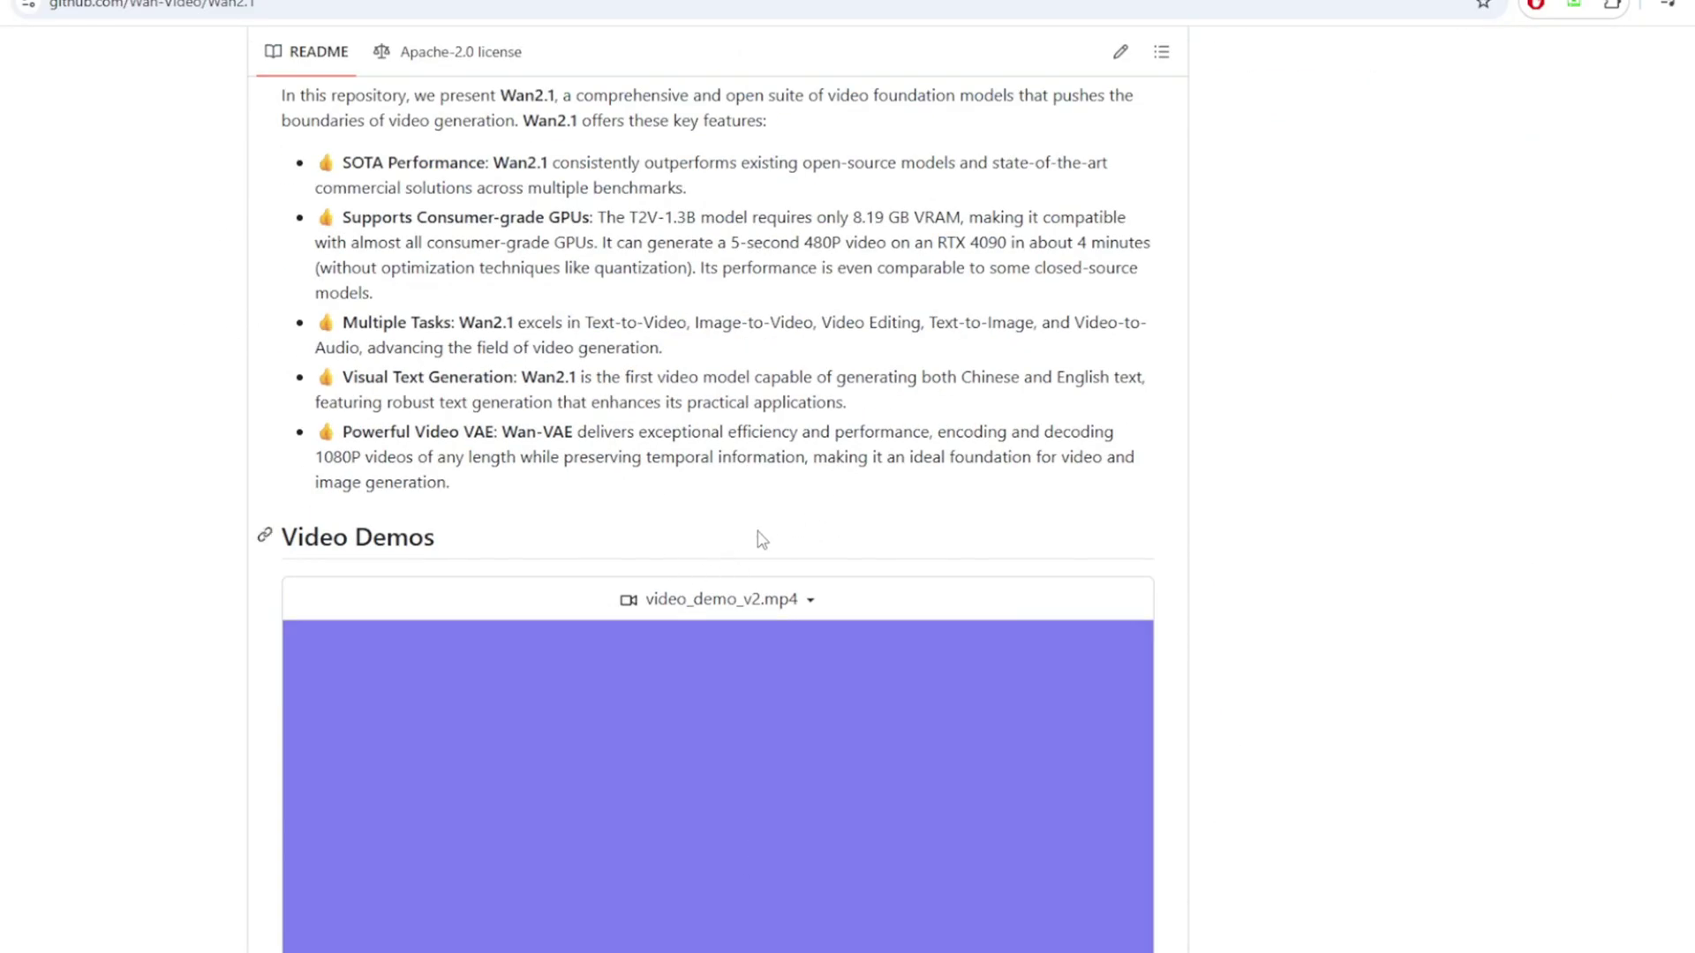
pyautogui.scroll(-15, 775, 521)
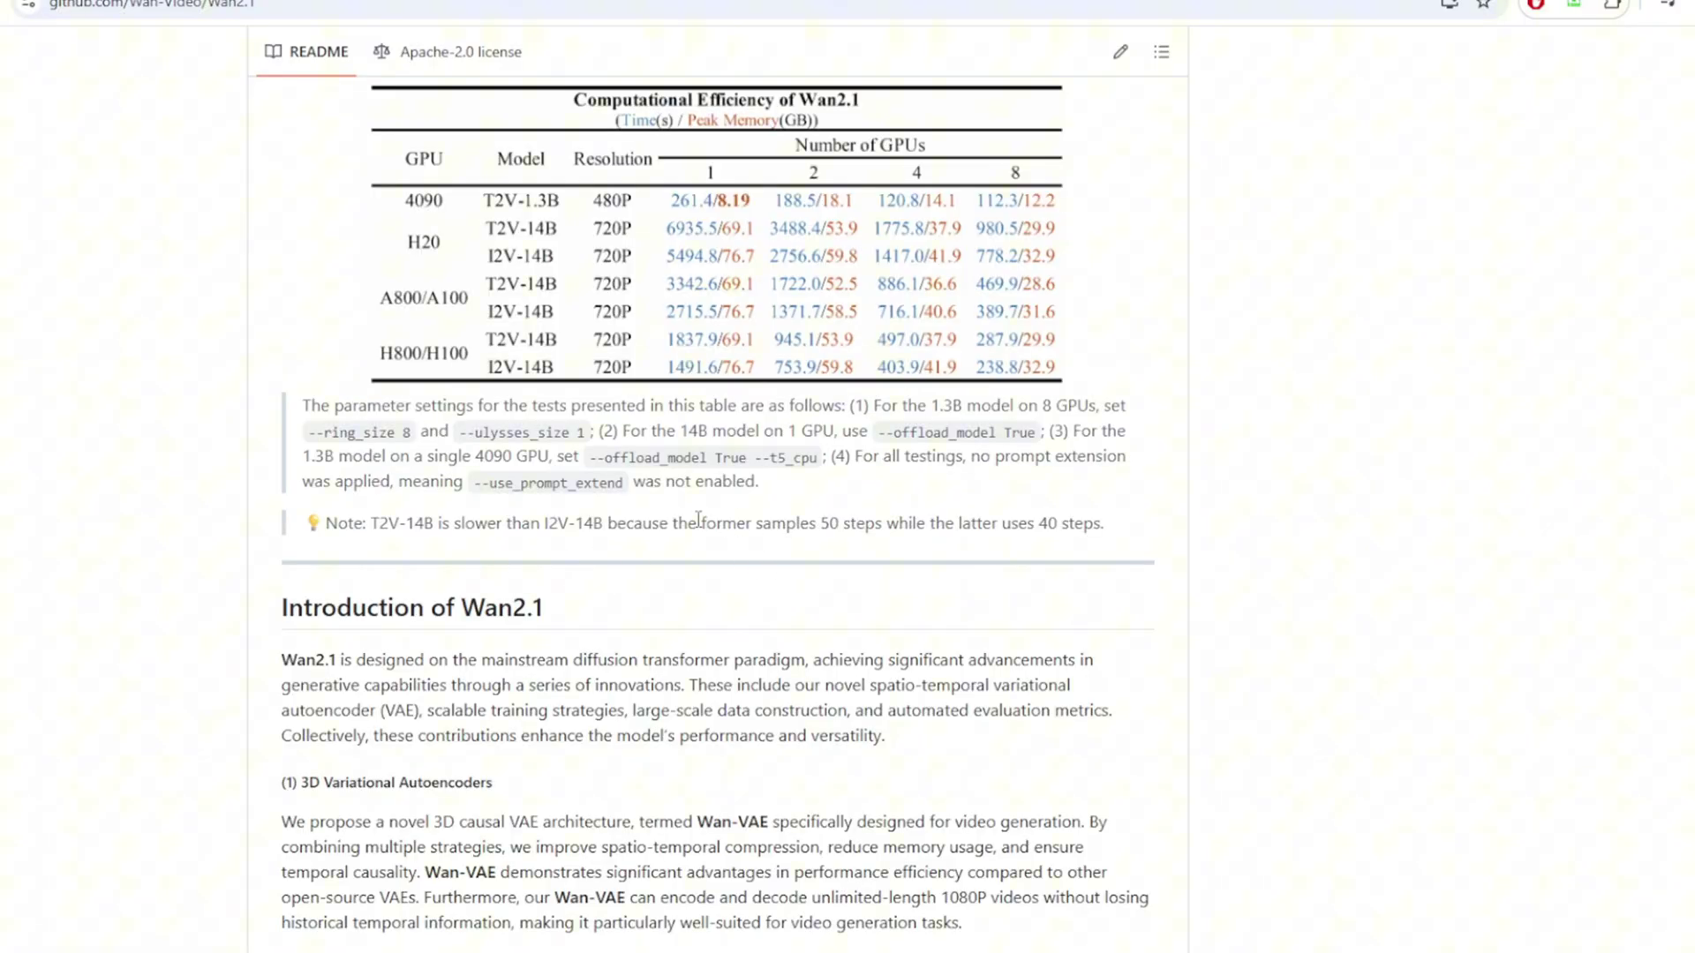
pyautogui.moveTo(695, 524); pyautogui.dragTo(966, 524)
pyautogui.click(968, 528)
pyautogui.hotkey('ctrl', 'Tab')
# Scroll the FusionX model card up to its Inside the Fusion component list.
pyautogui.scroll(-6, 863, 734)
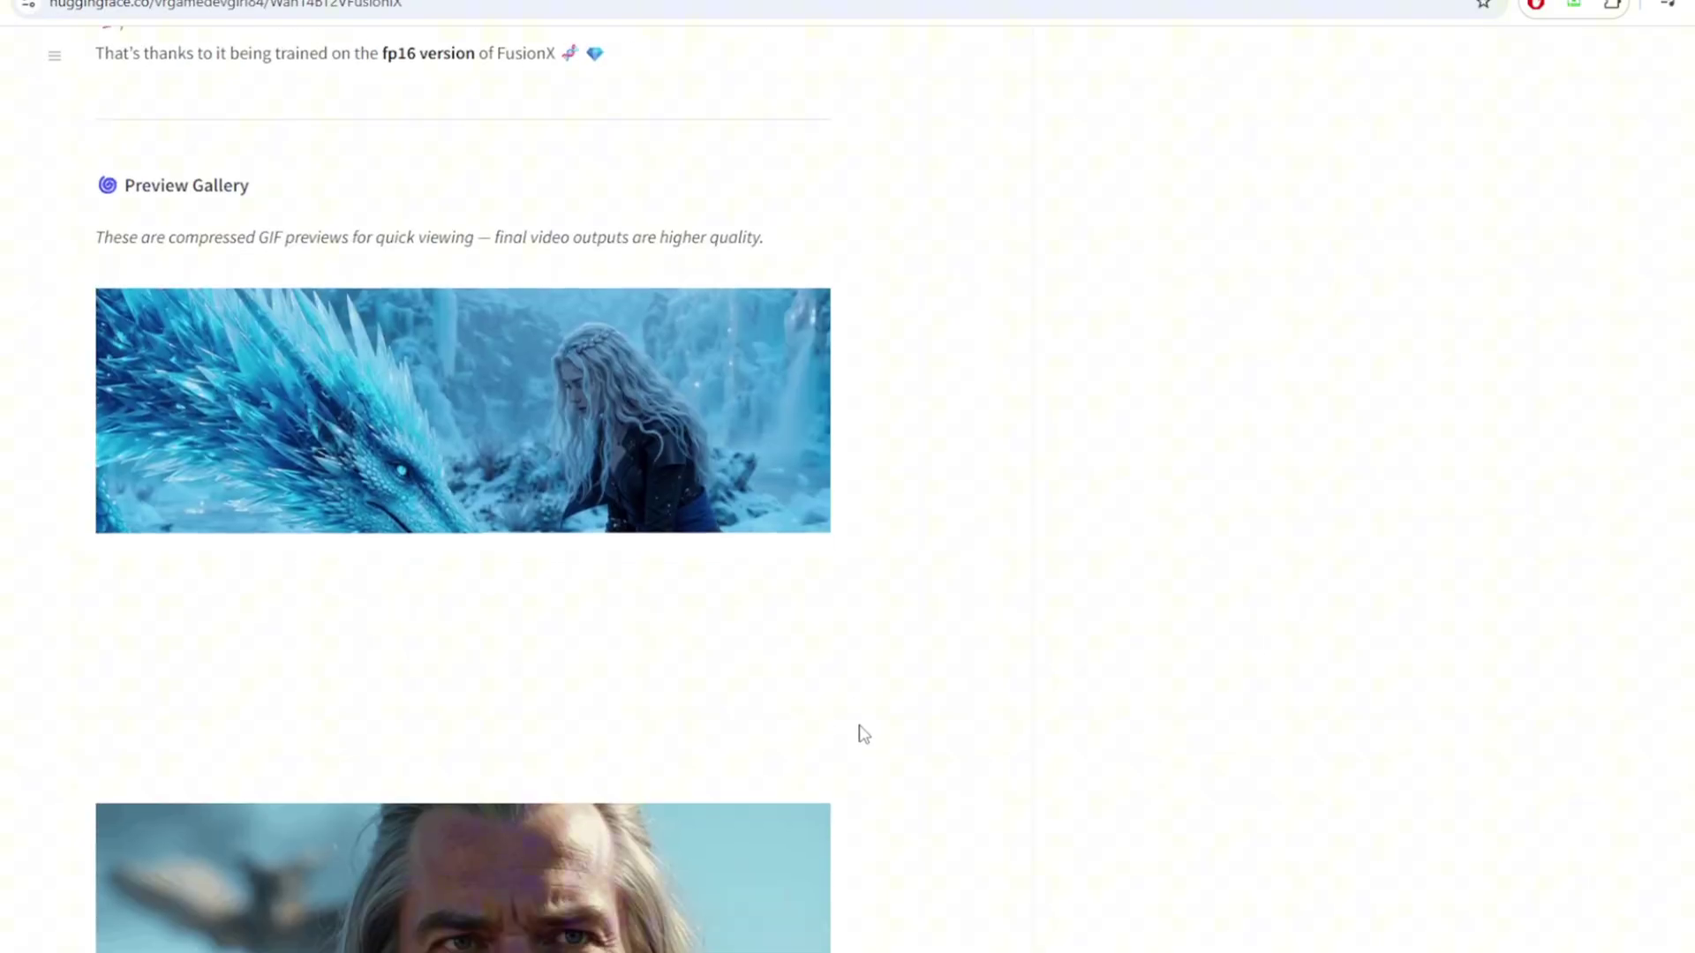
pyautogui.scroll(12, 863, 734)
pyautogui.scroll(1, 863, 734)
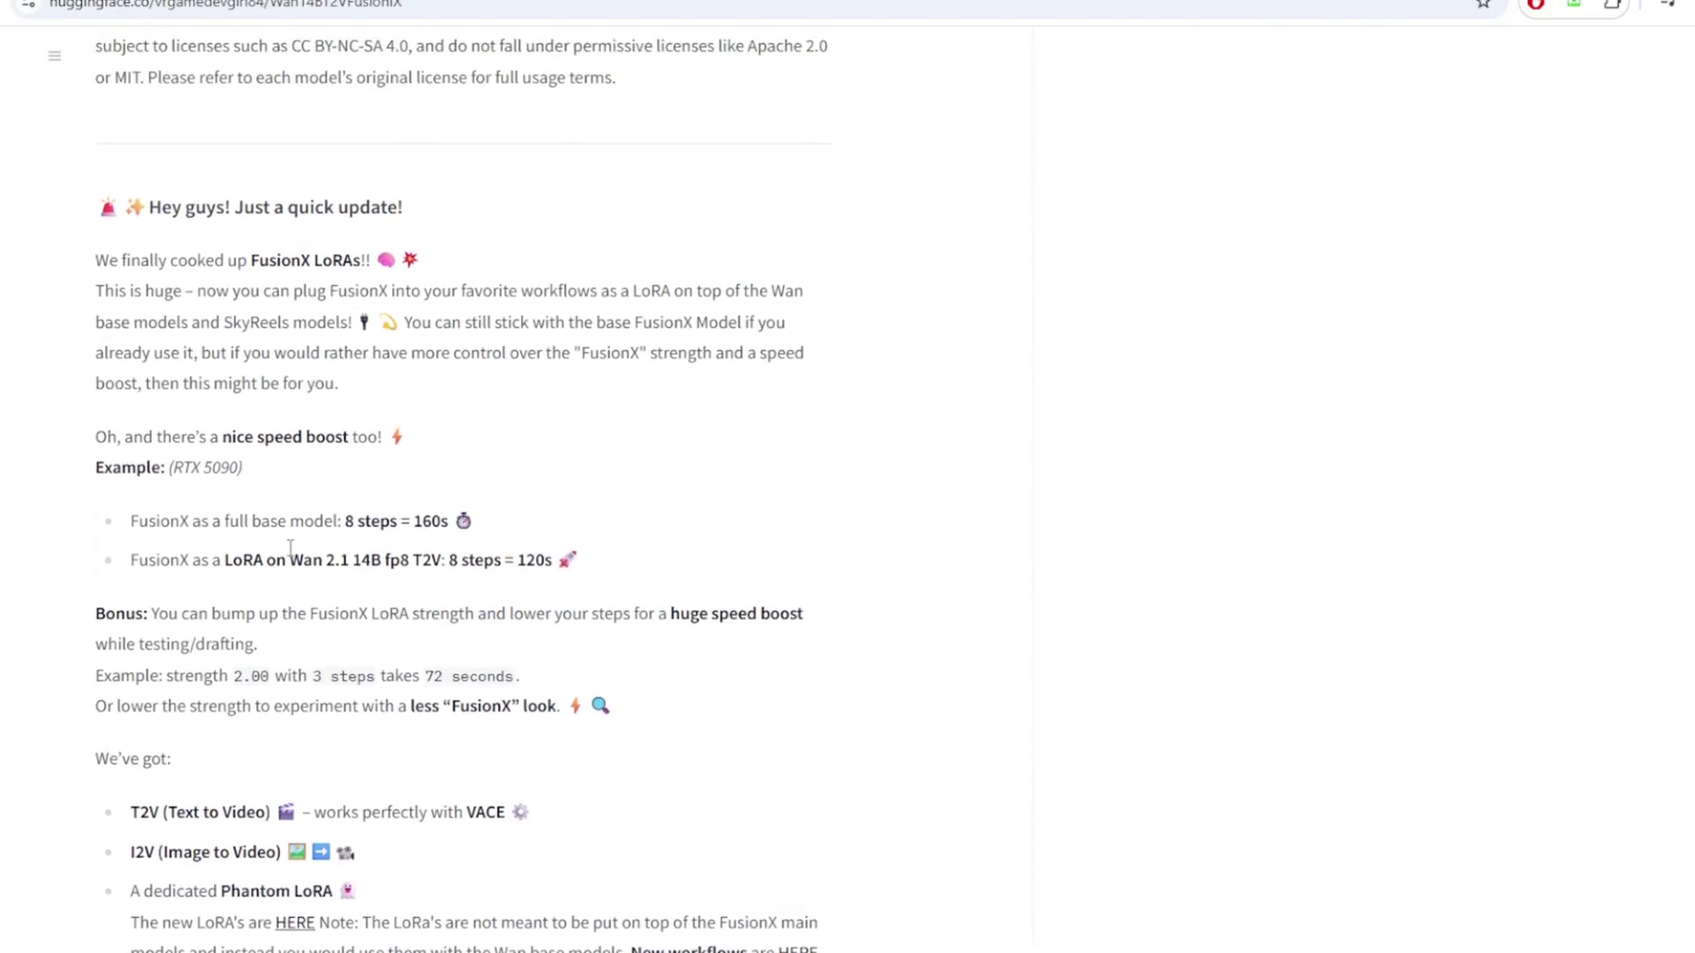
pyautogui.moveTo(131, 521); pyautogui.dragTo(450, 520)
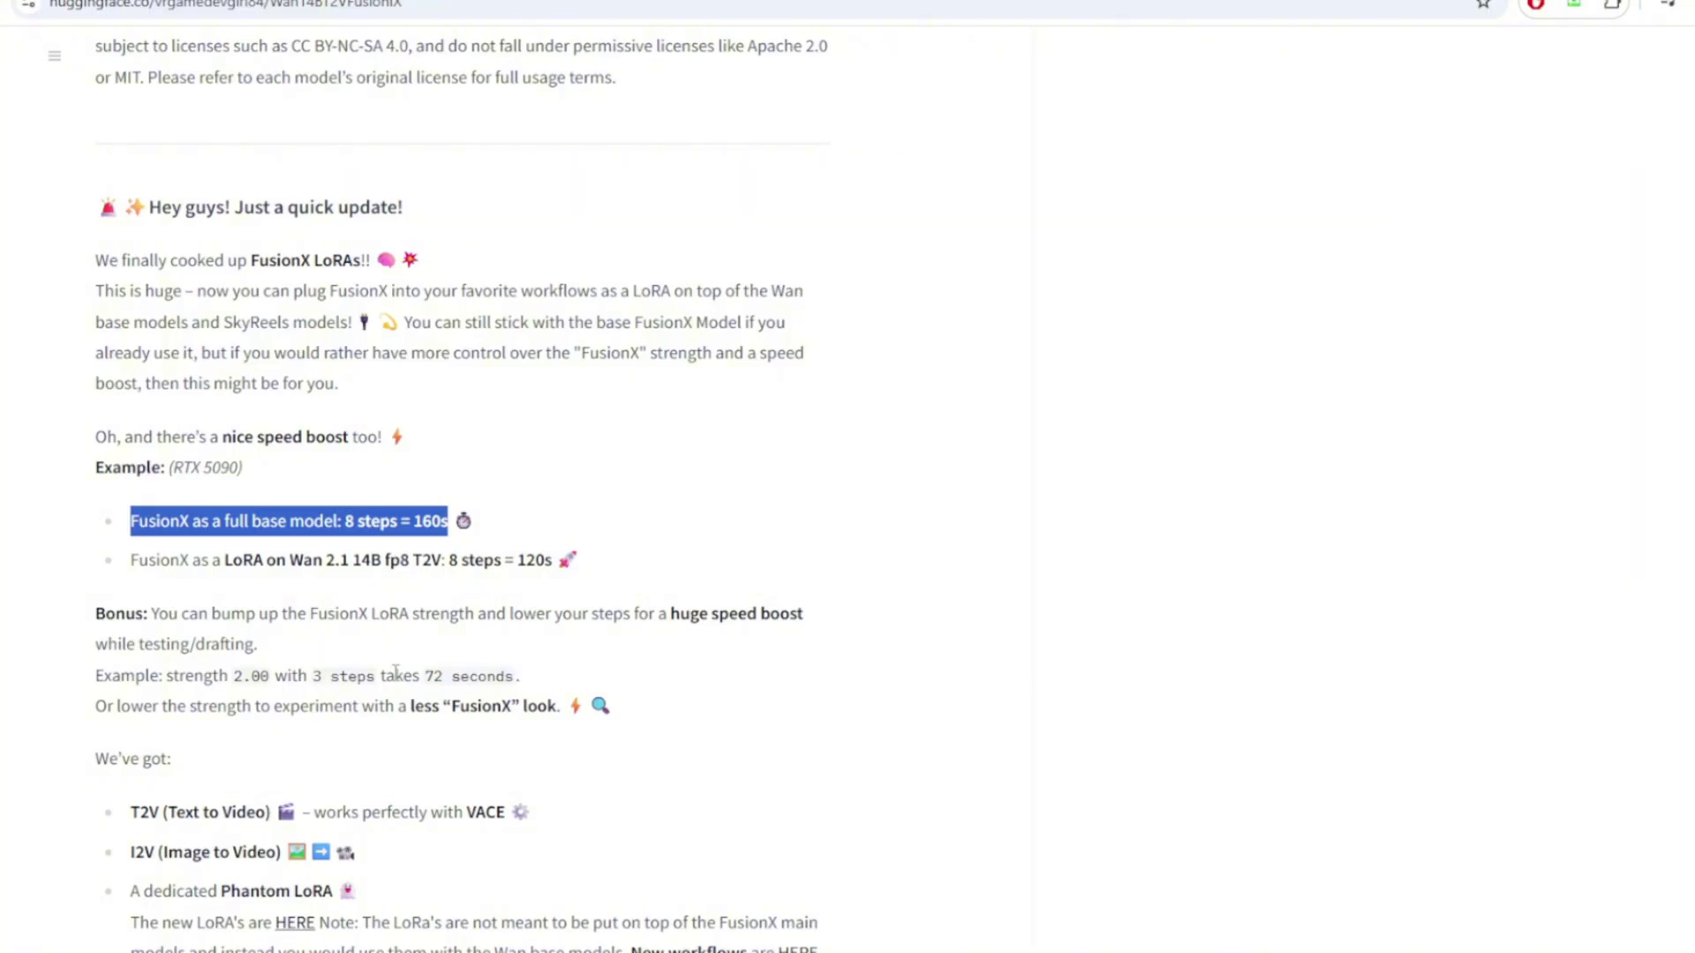
pyautogui.scroll(8, 396, 671)
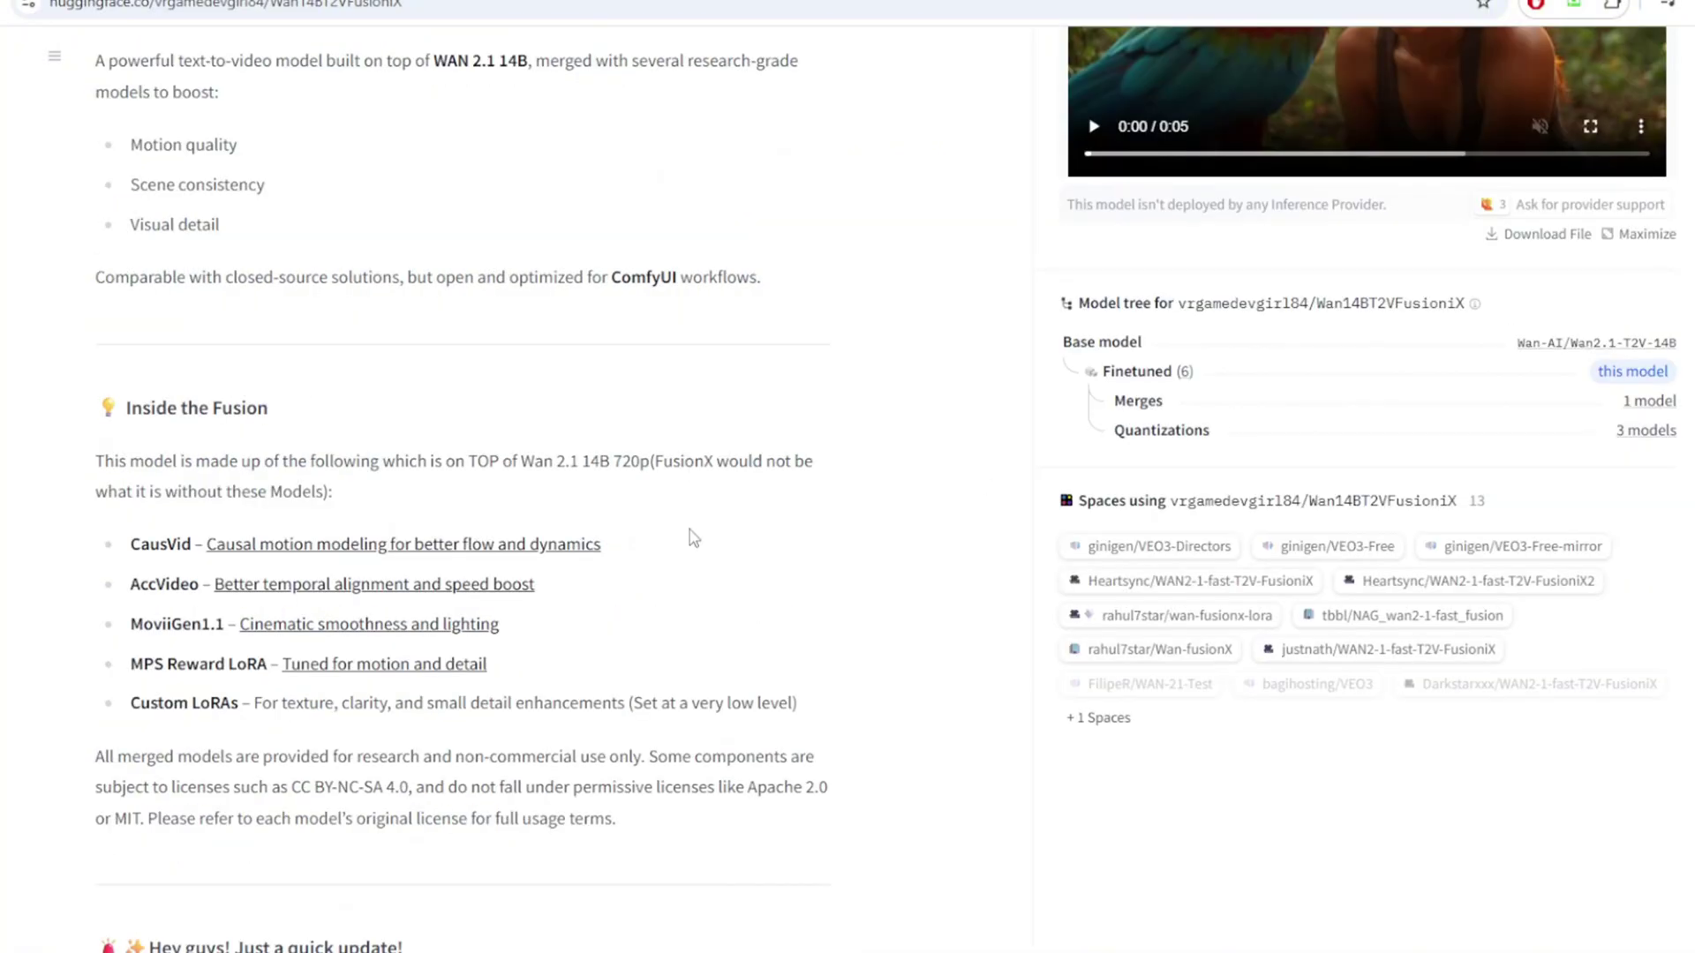
# Open the CausVid project from the component list and scroll through its README.
pyautogui.click(572, 548)
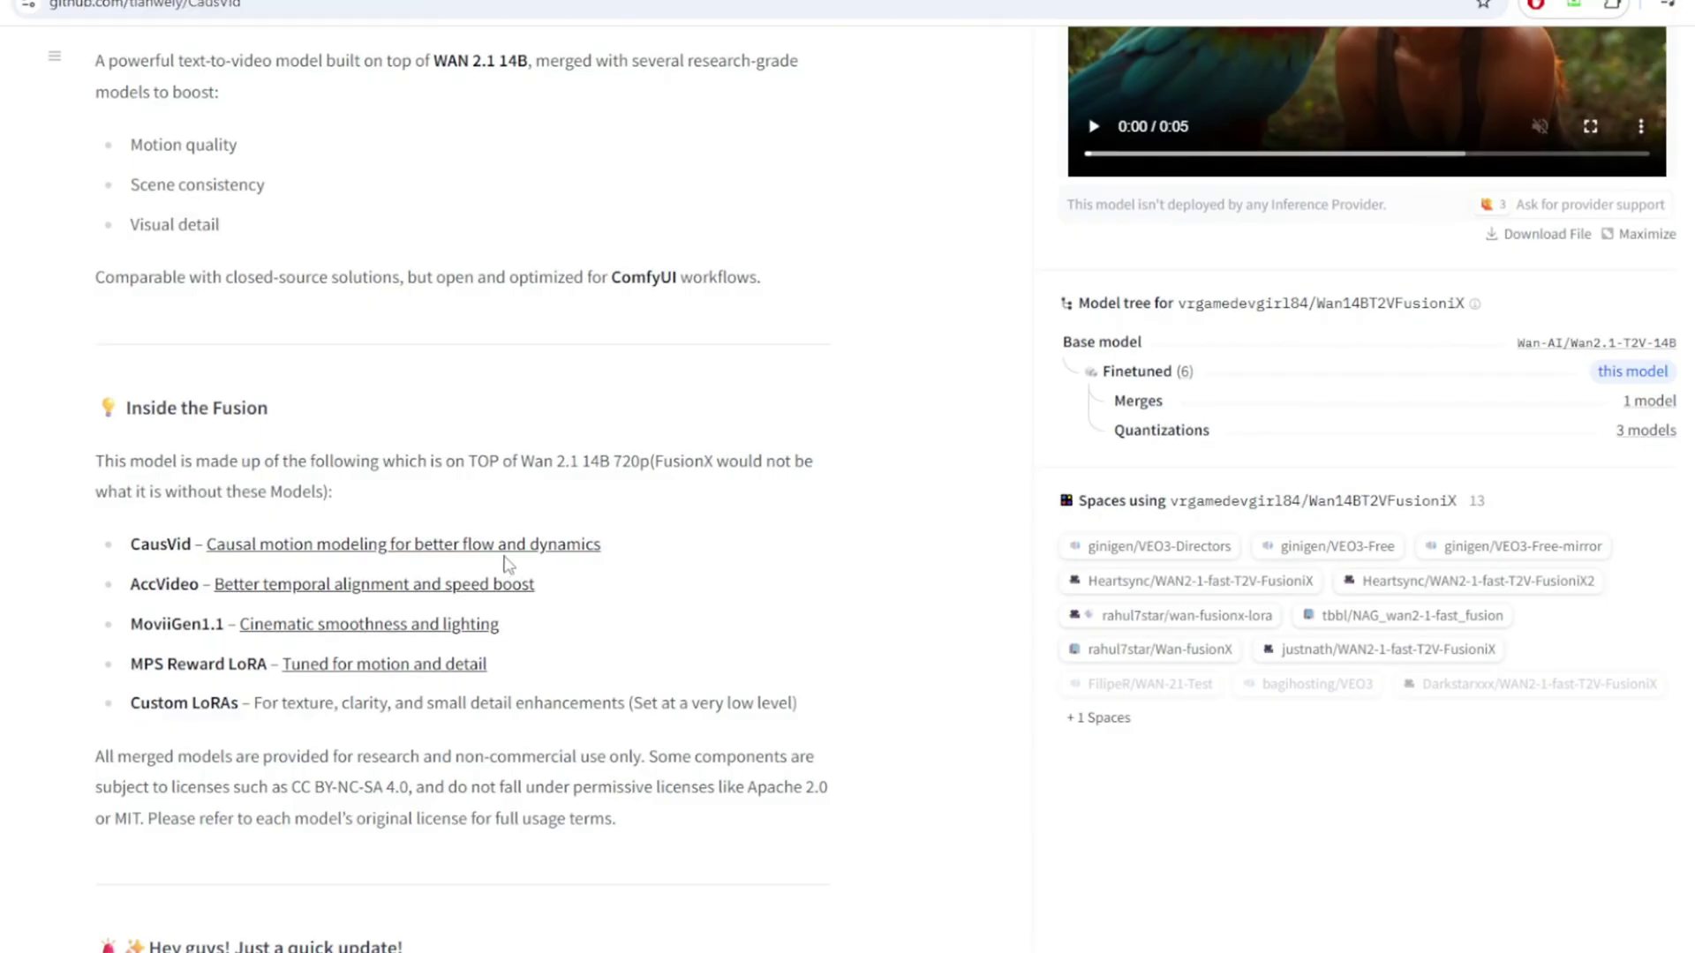
pyautogui.scroll(-6, 520, 617)
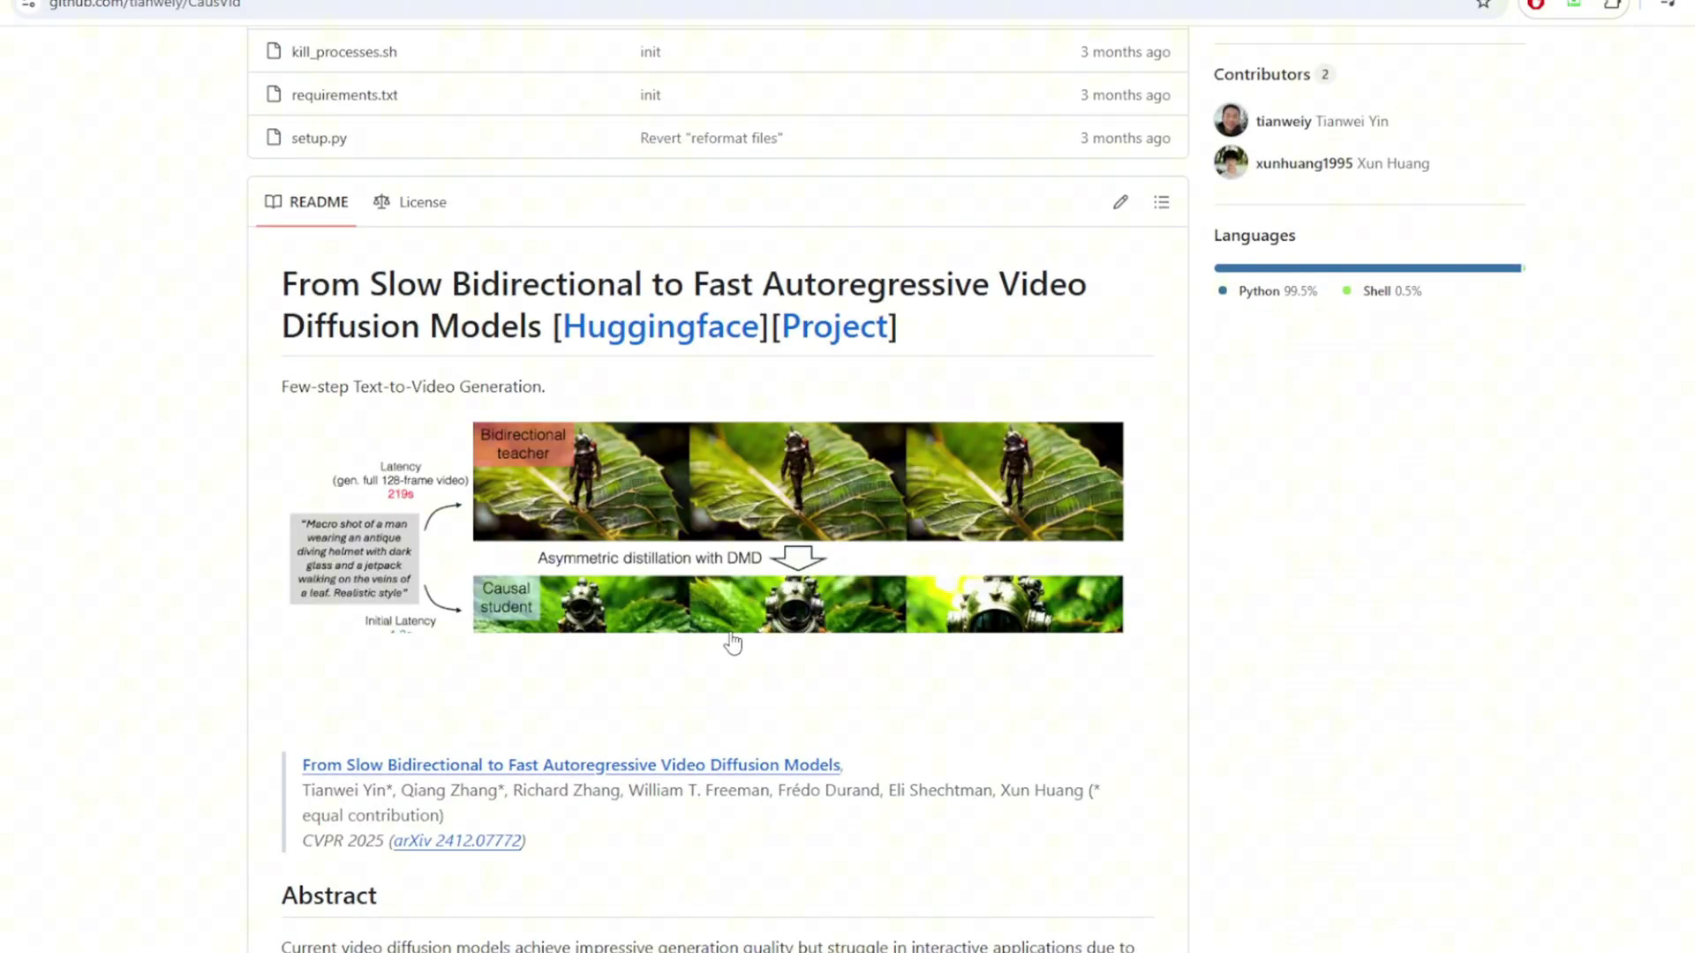
pyautogui.scroll(-1, 728, 611)
pyautogui.scroll(-5, 728, 612)
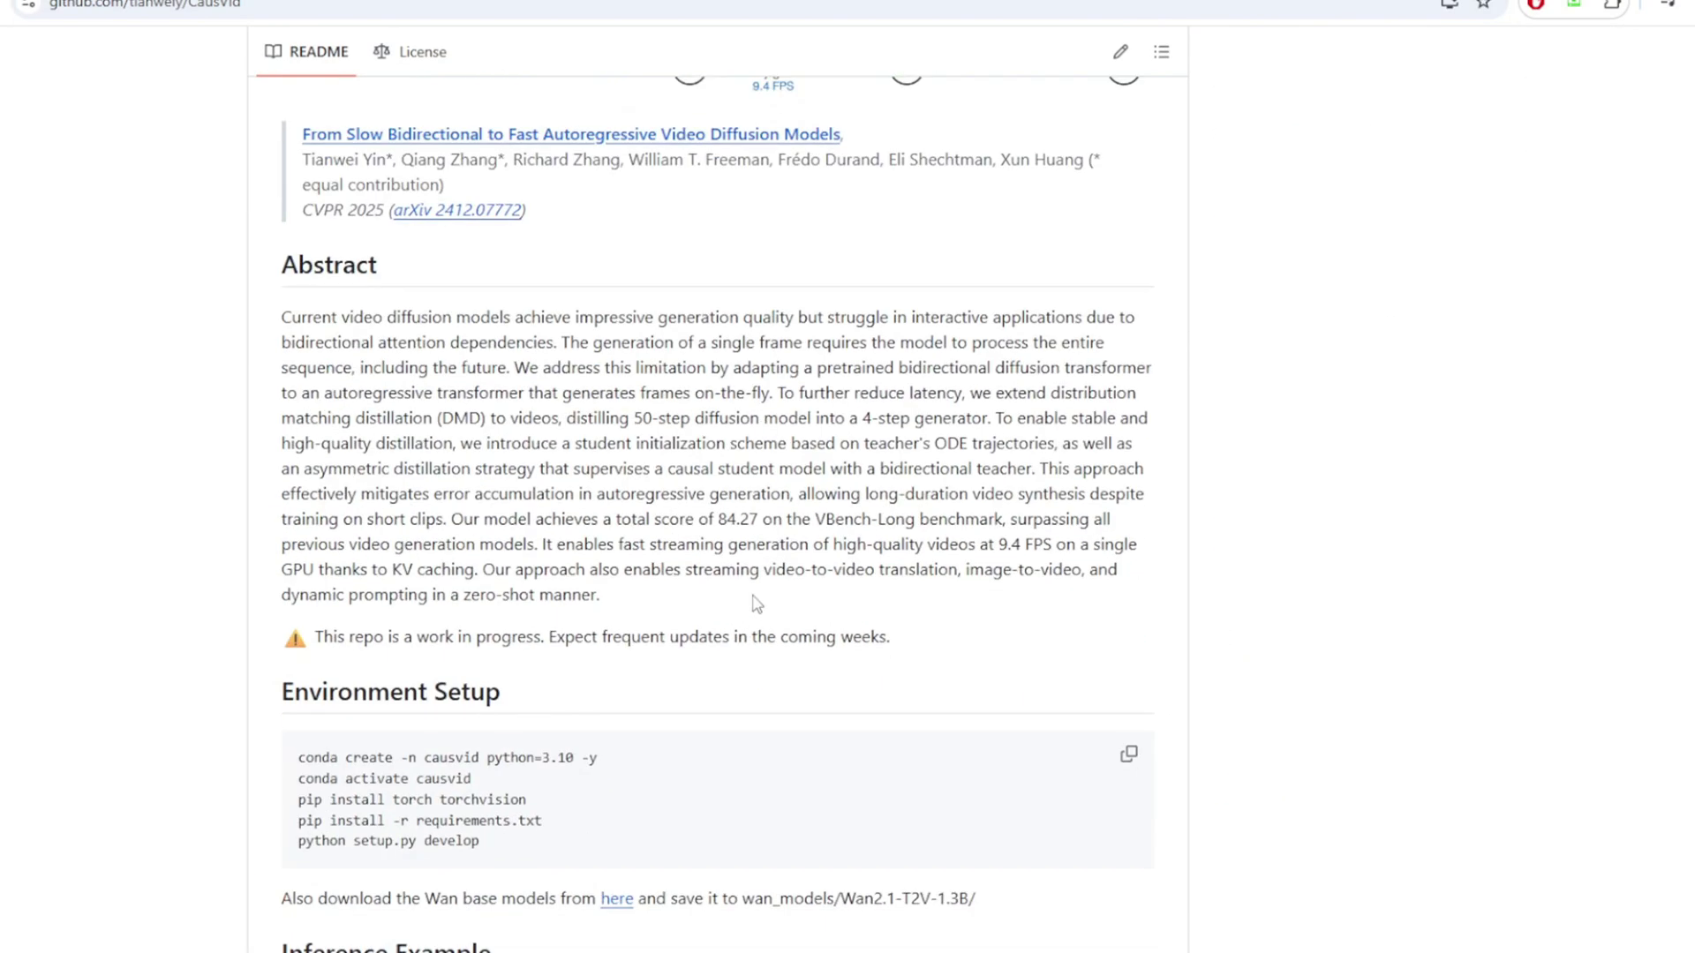
pyautogui.scroll(-3, 700, 604)
pyautogui.scroll(-10, 700, 605)
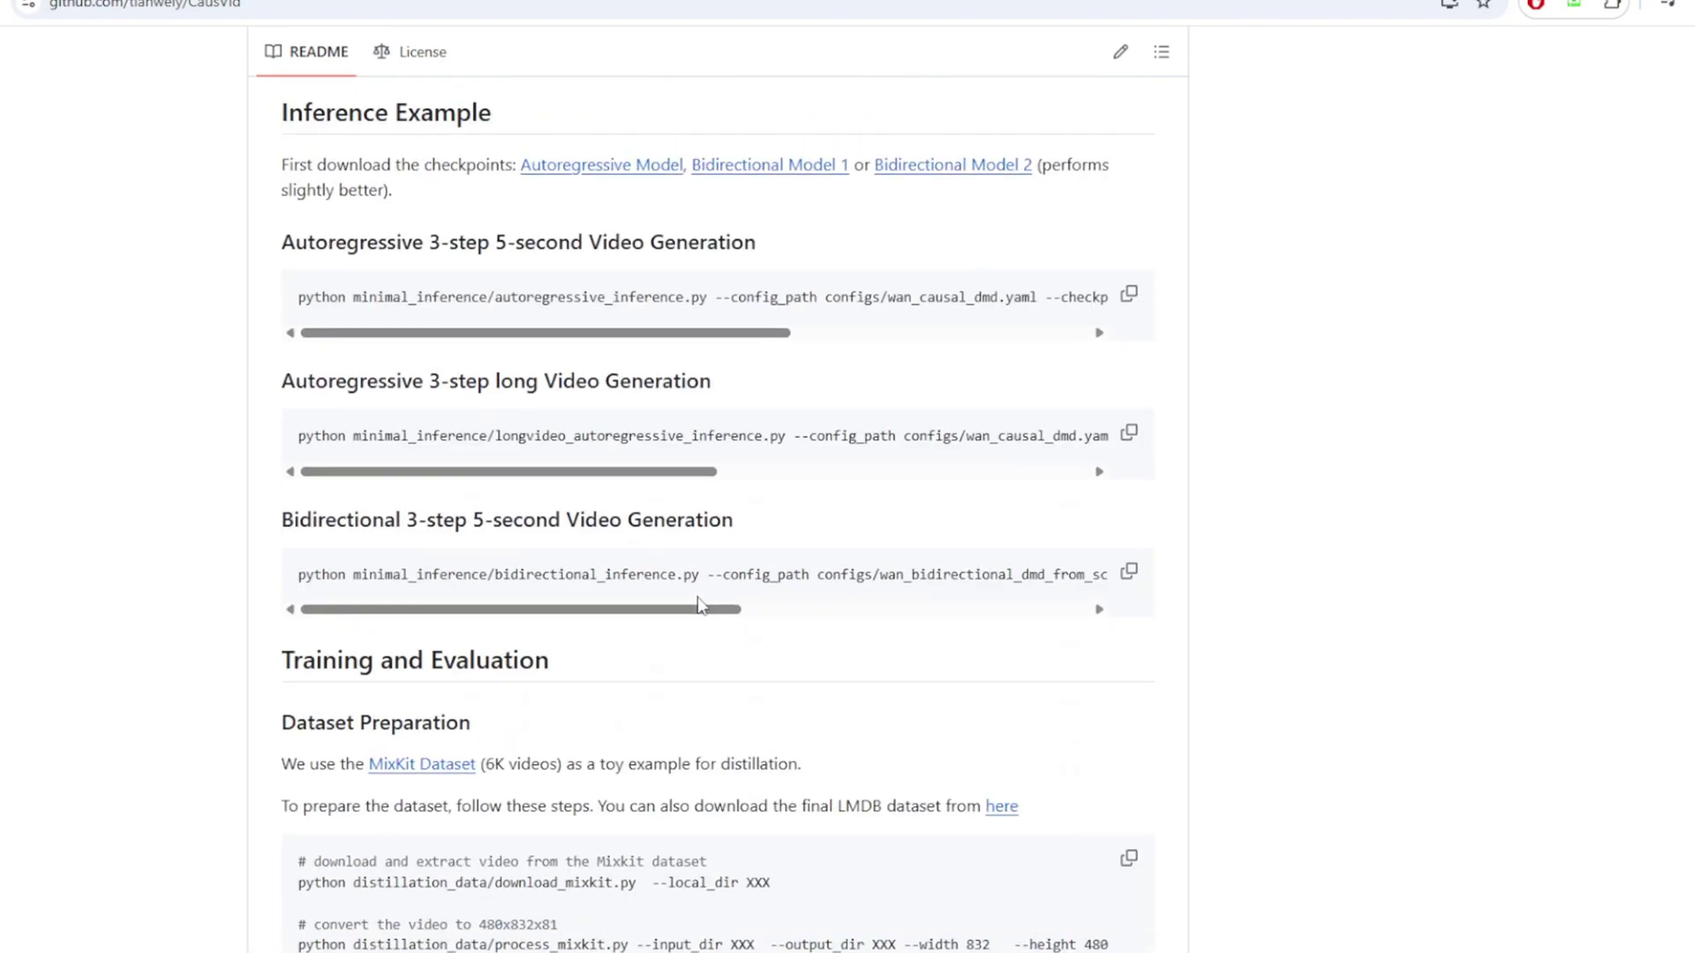
pyautogui.scroll(-12, 700, 604)
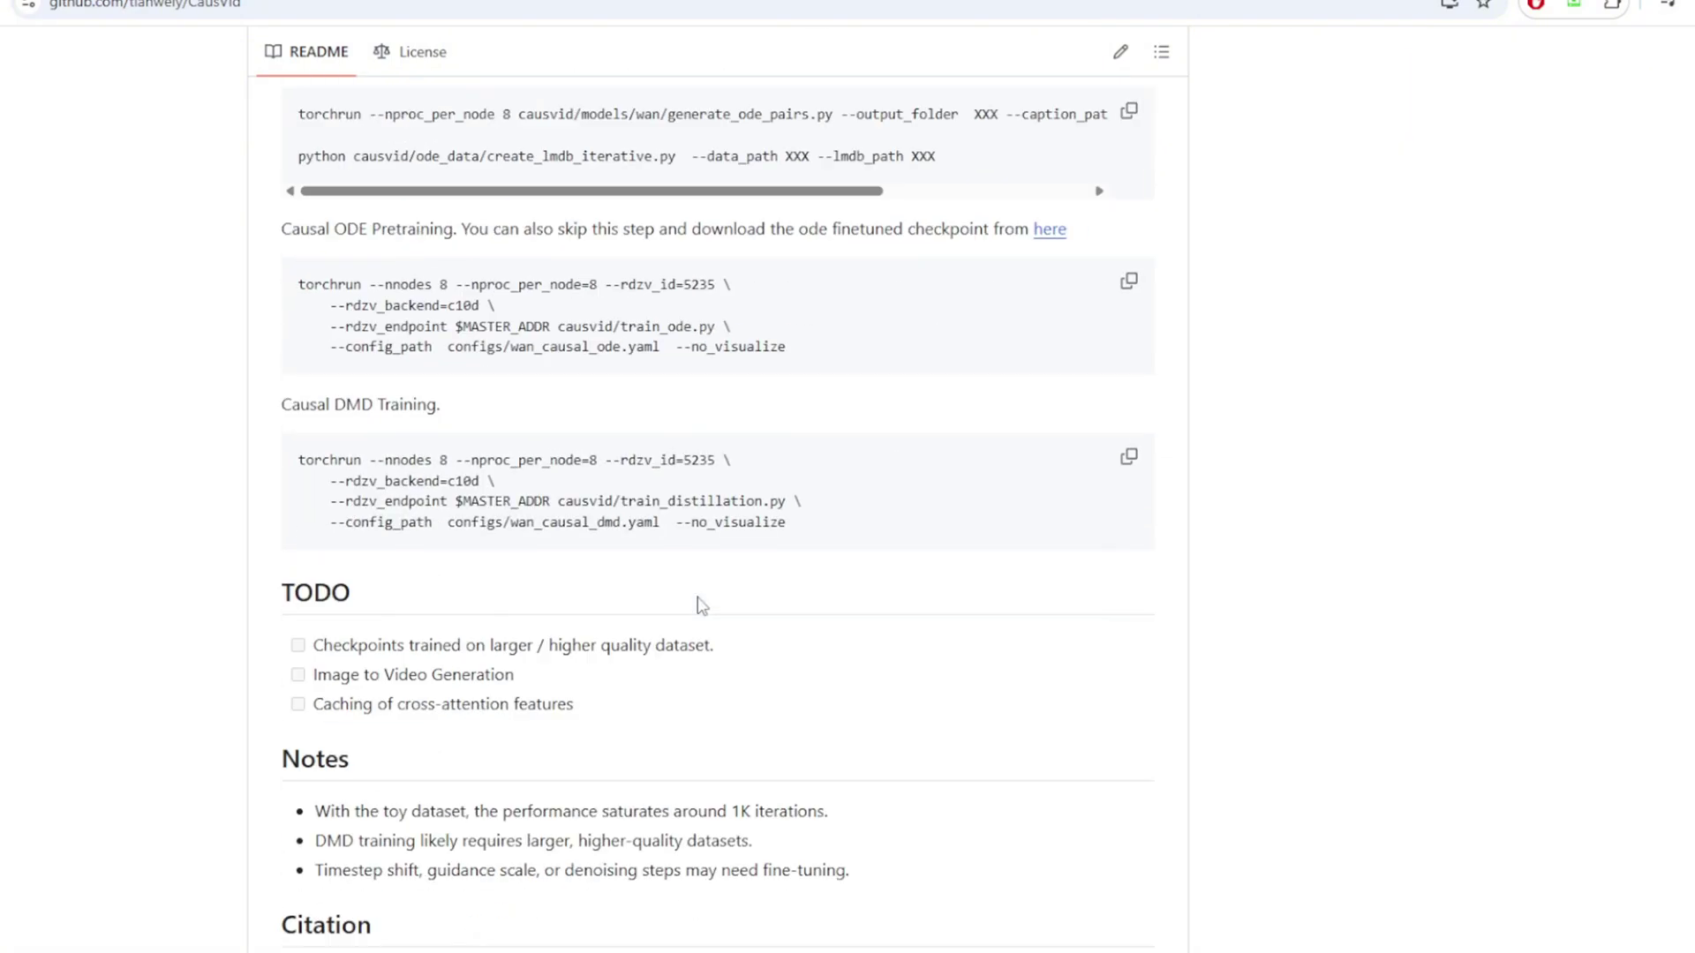
pyautogui.scroll(20, 700, 606)
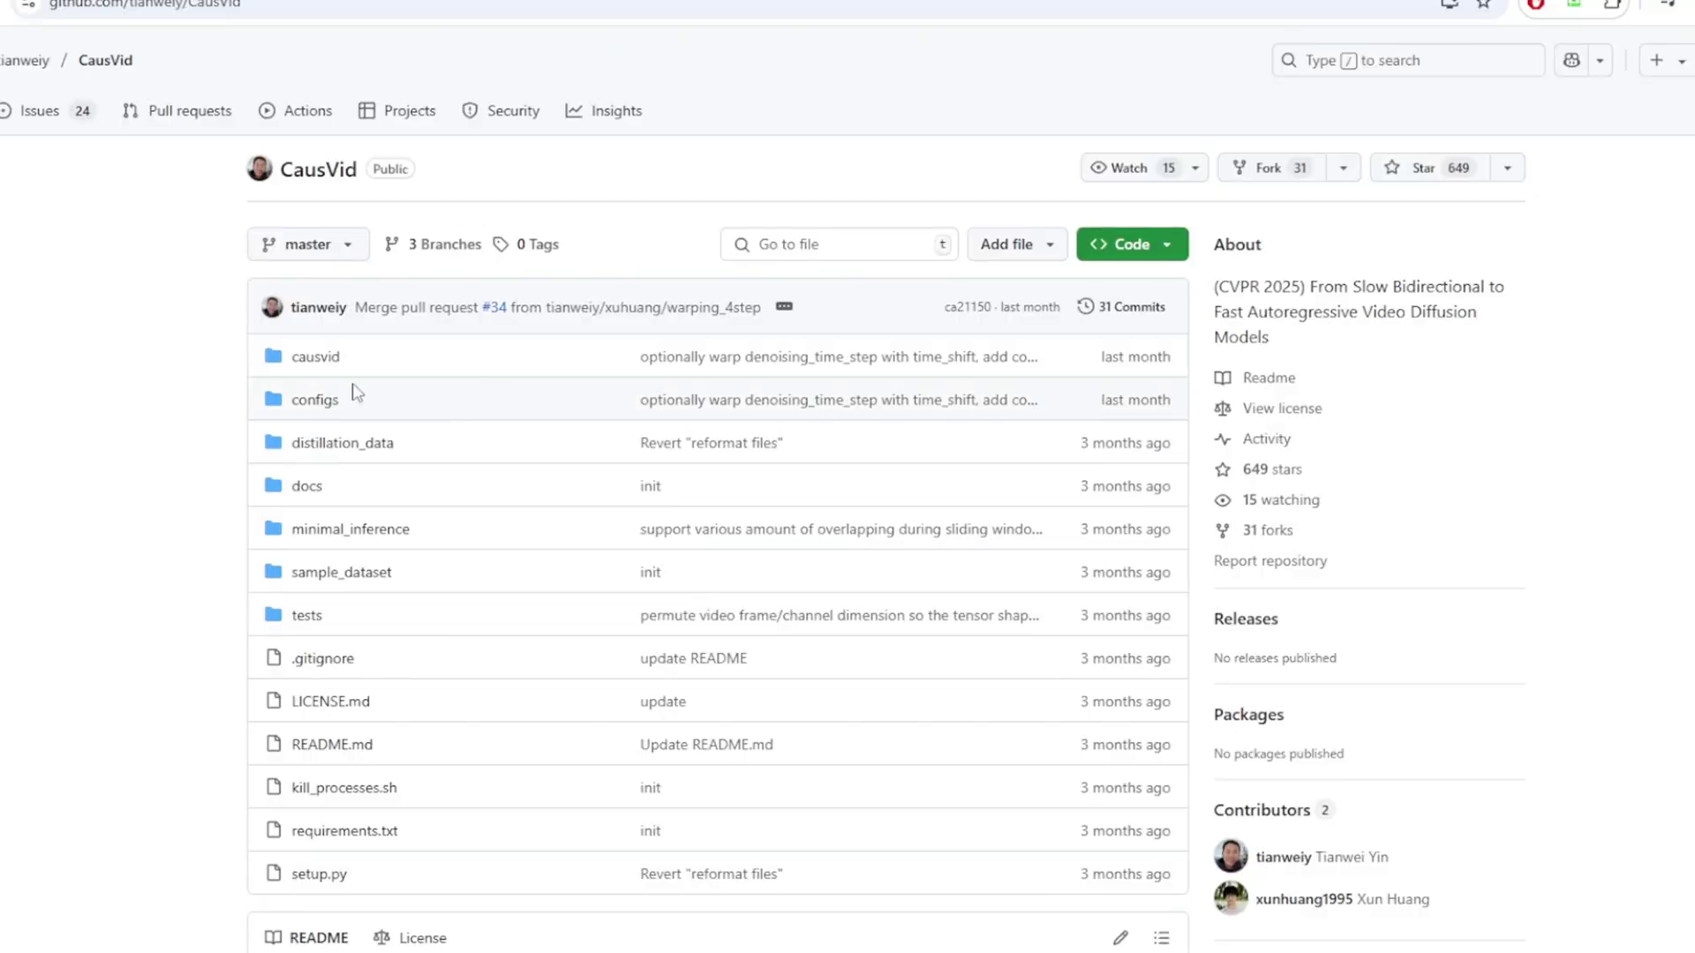
pyautogui.scroll(-3, 177, 424)
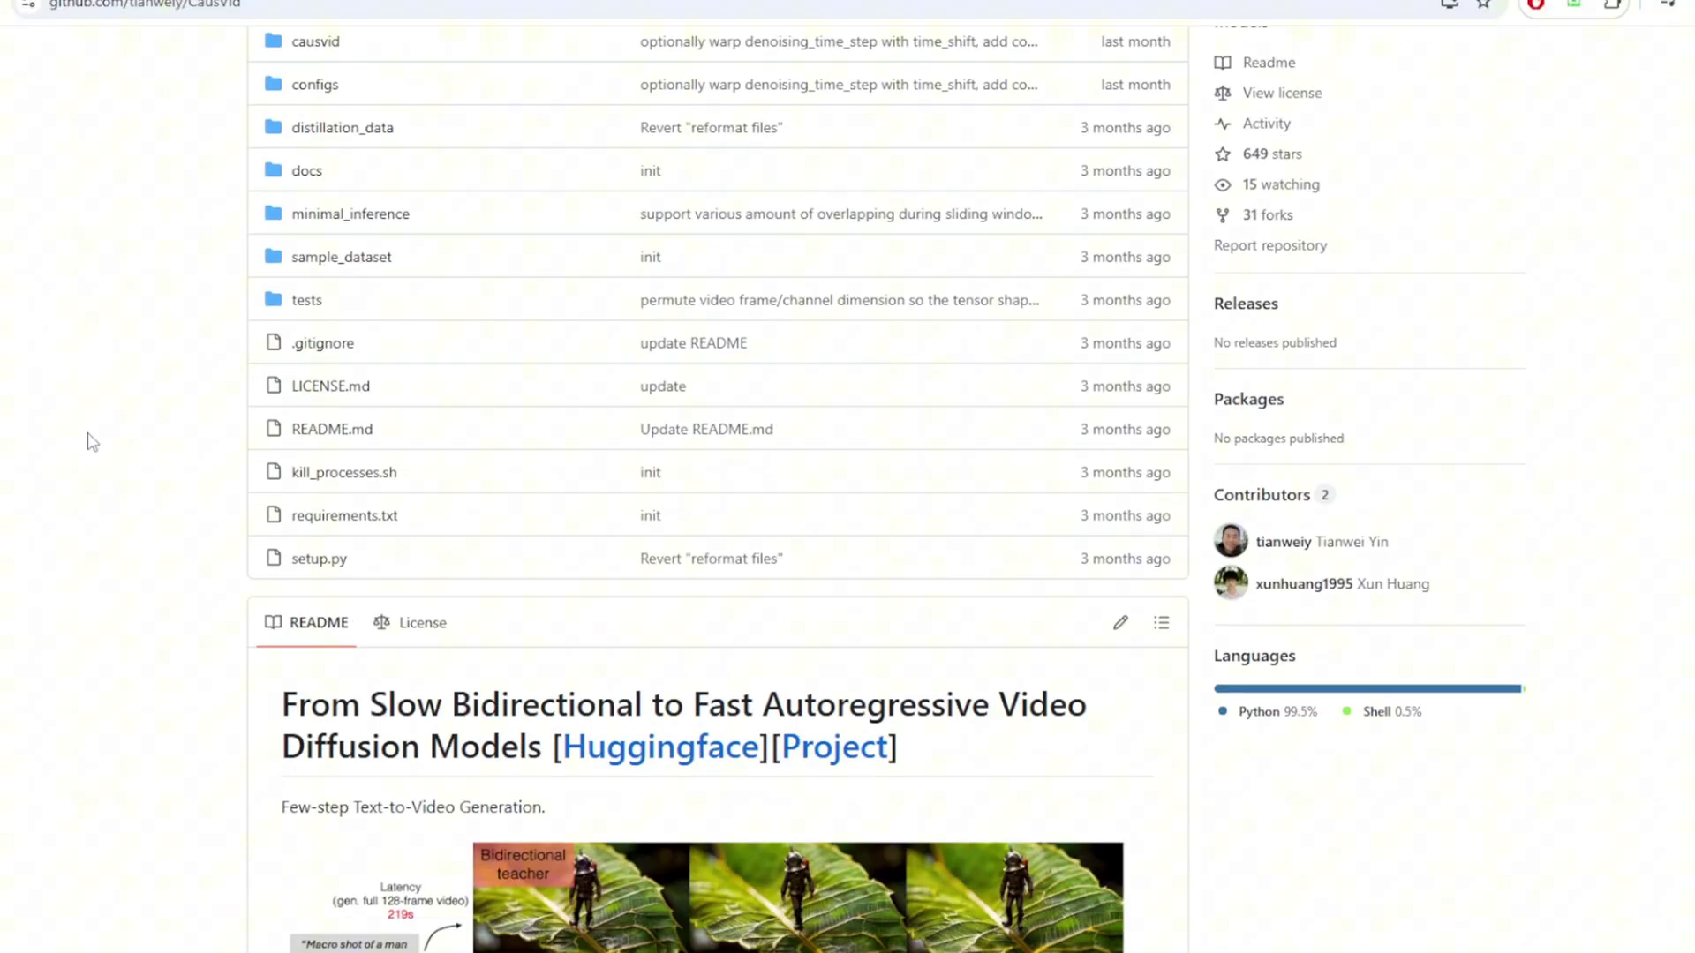
pyautogui.scroll(-2, 90, 441)
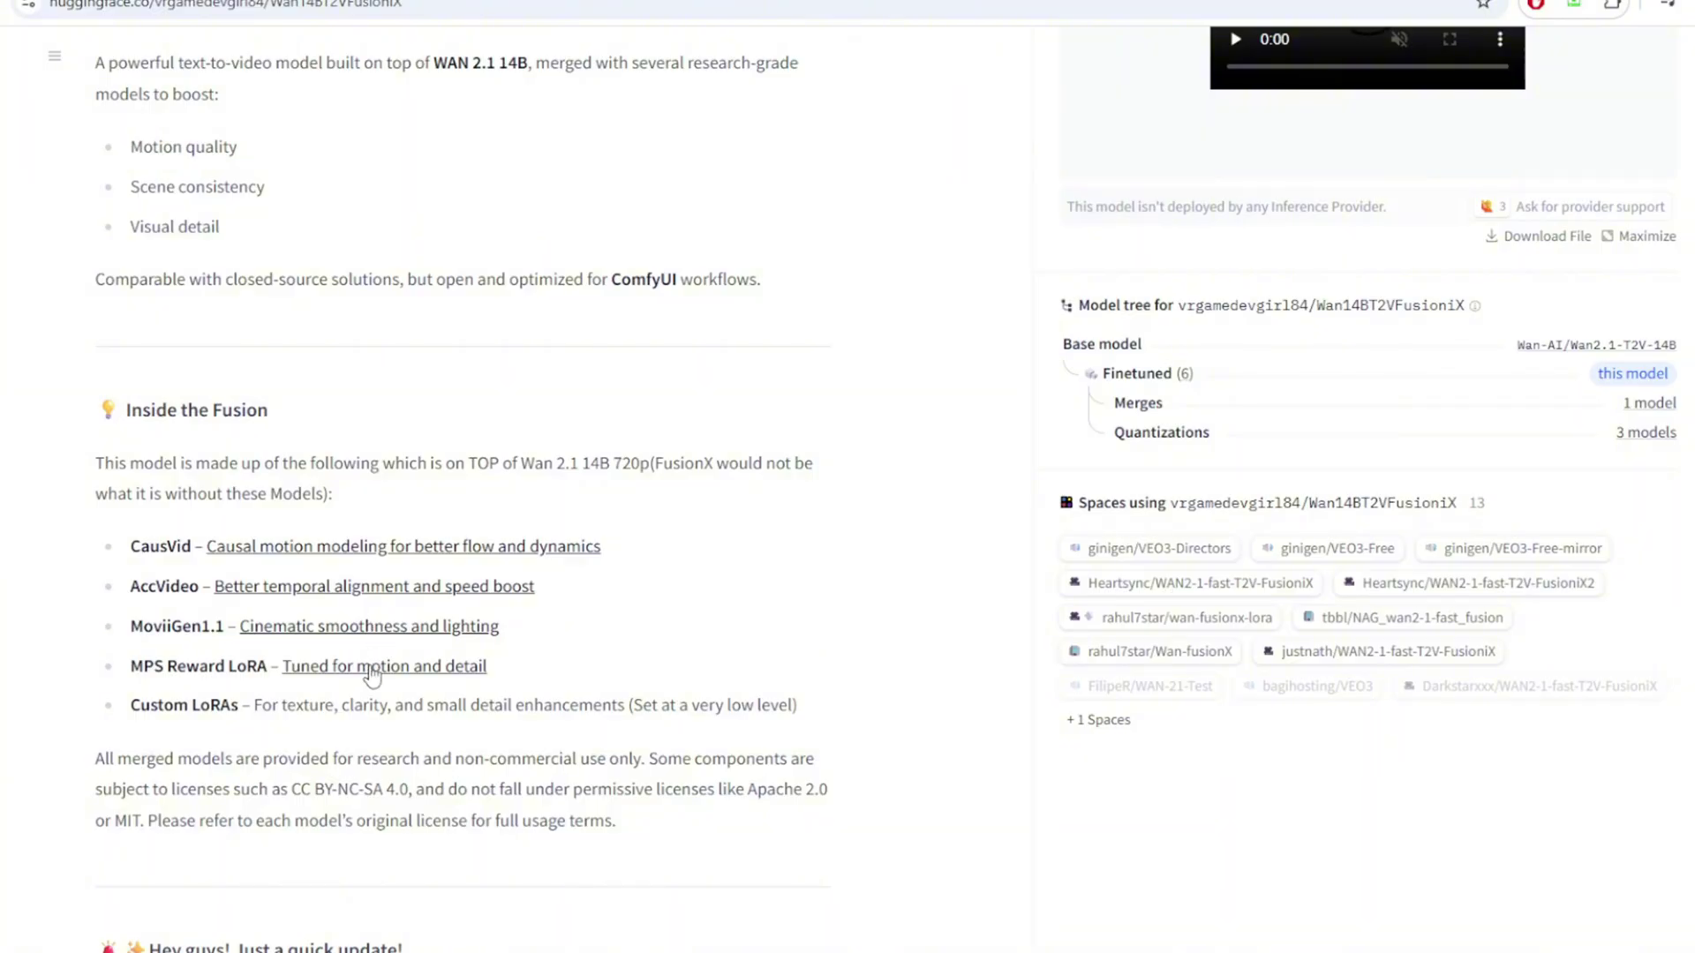
# Browse the MPS Reward LoRA and MoviiGen1.1 model pages linked from FusionX.
pyautogui.click(366, 663)
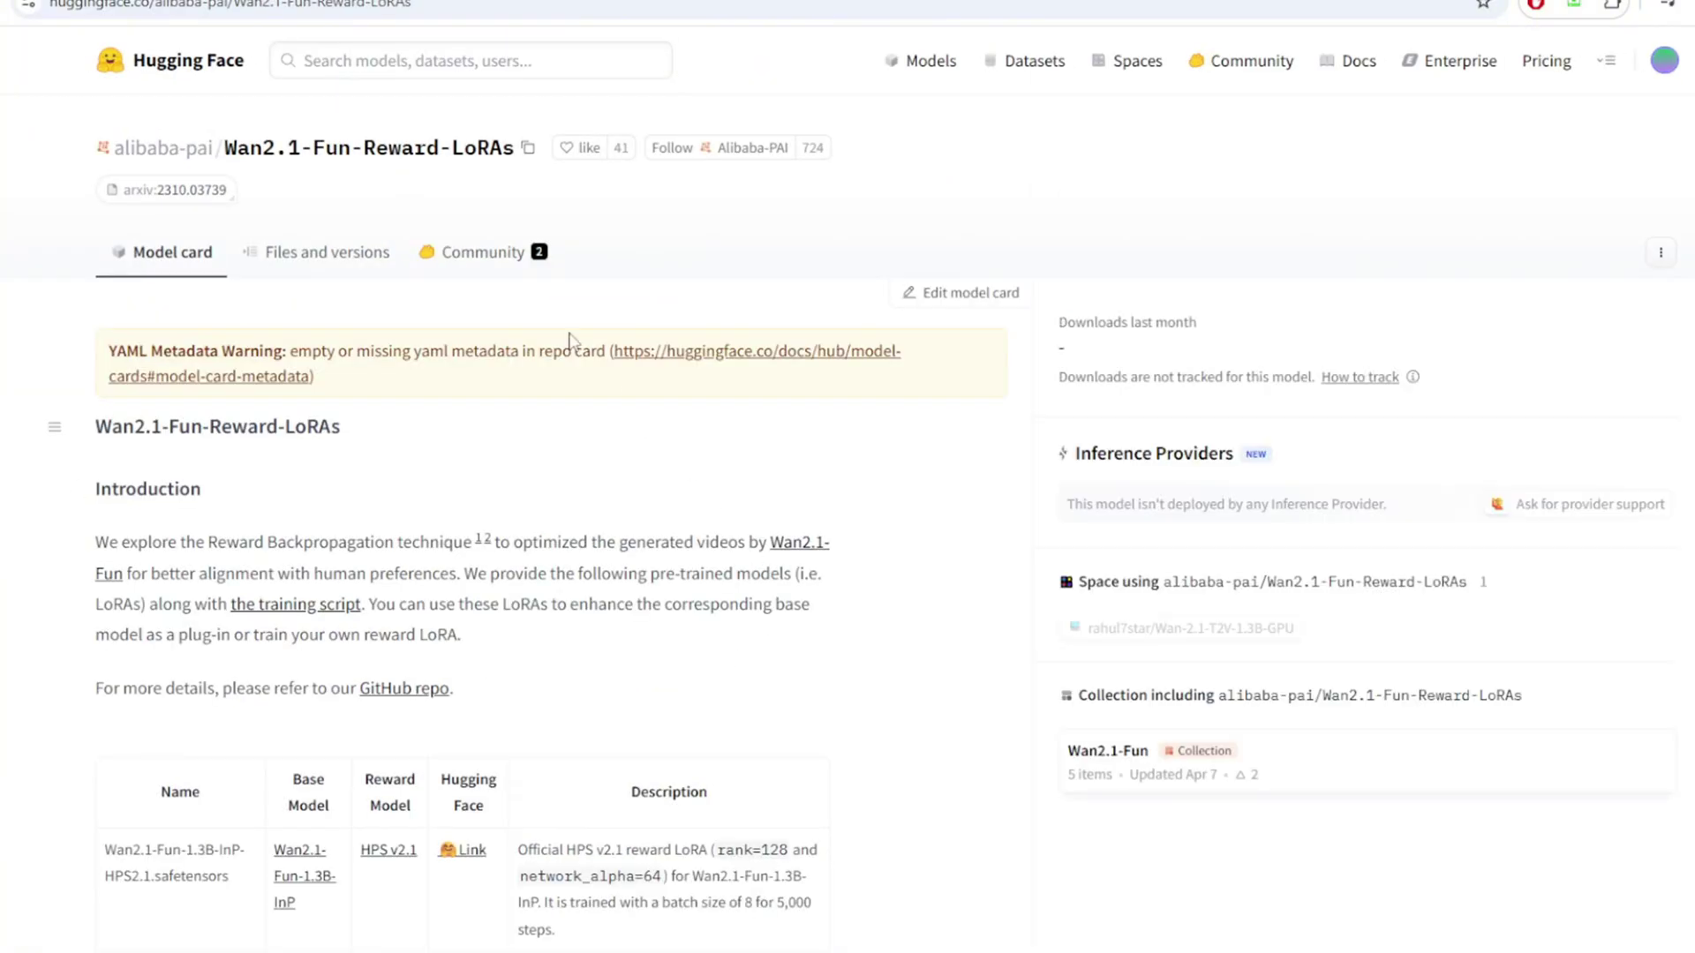
pyautogui.scroll(-5, 329, 656)
pyautogui.scroll(-5, 329, 656)
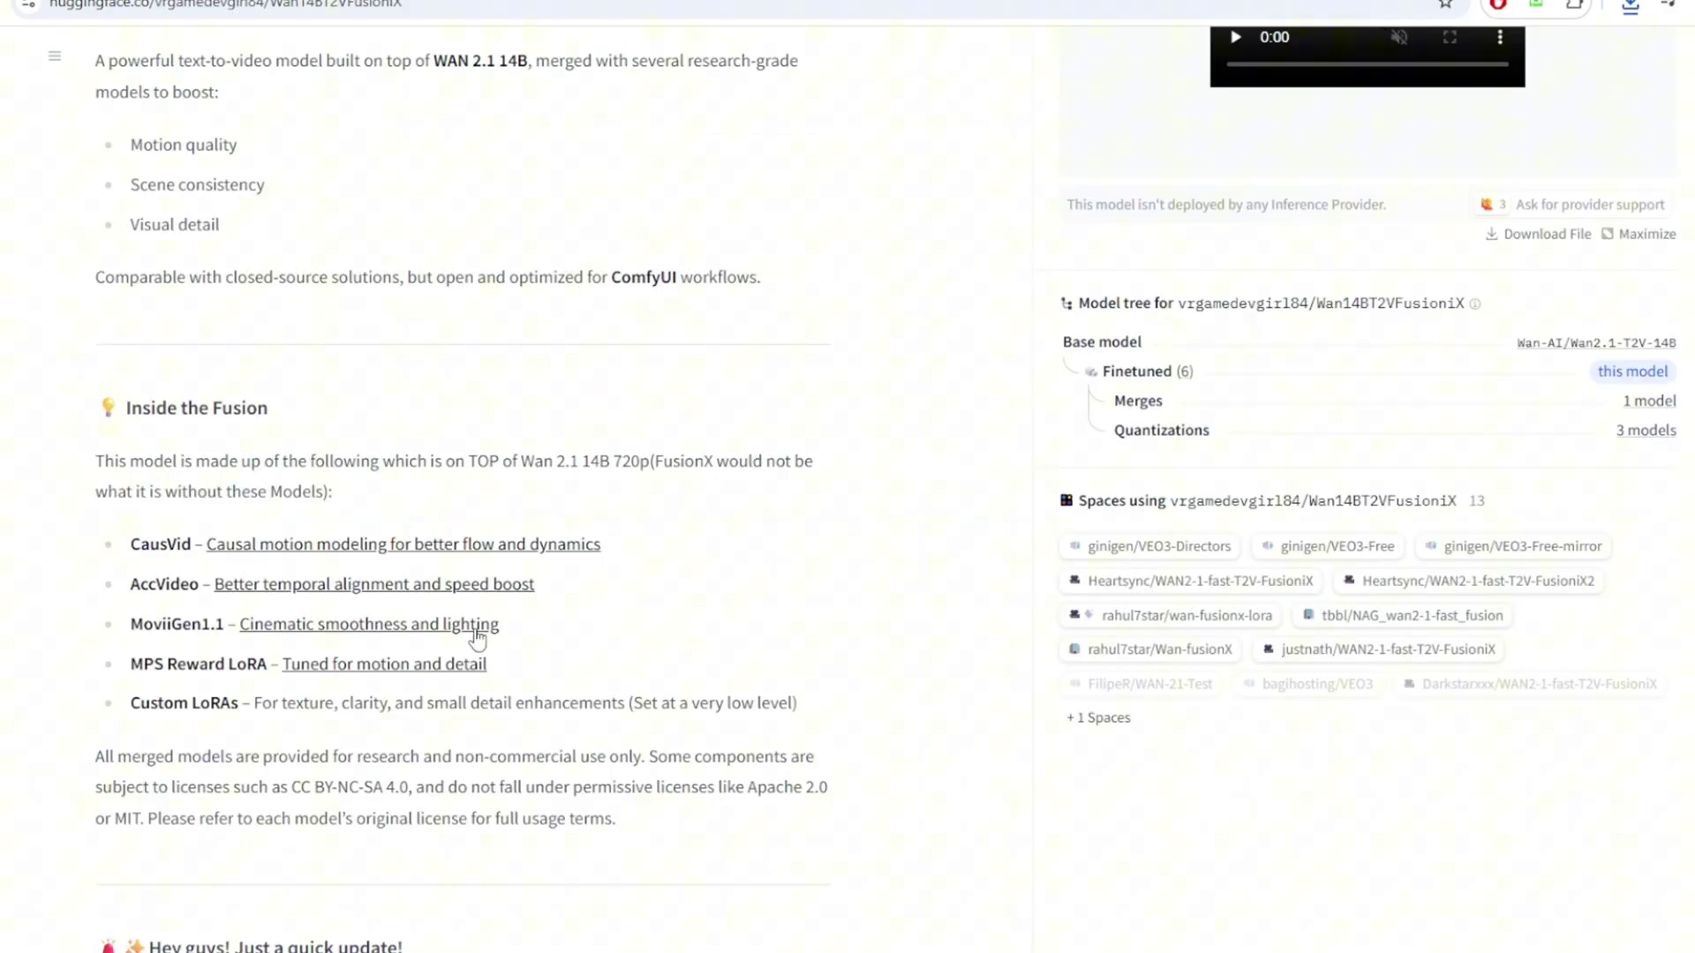
pyautogui.click(476, 641)
pyautogui.scroll(-12, 538, 617)
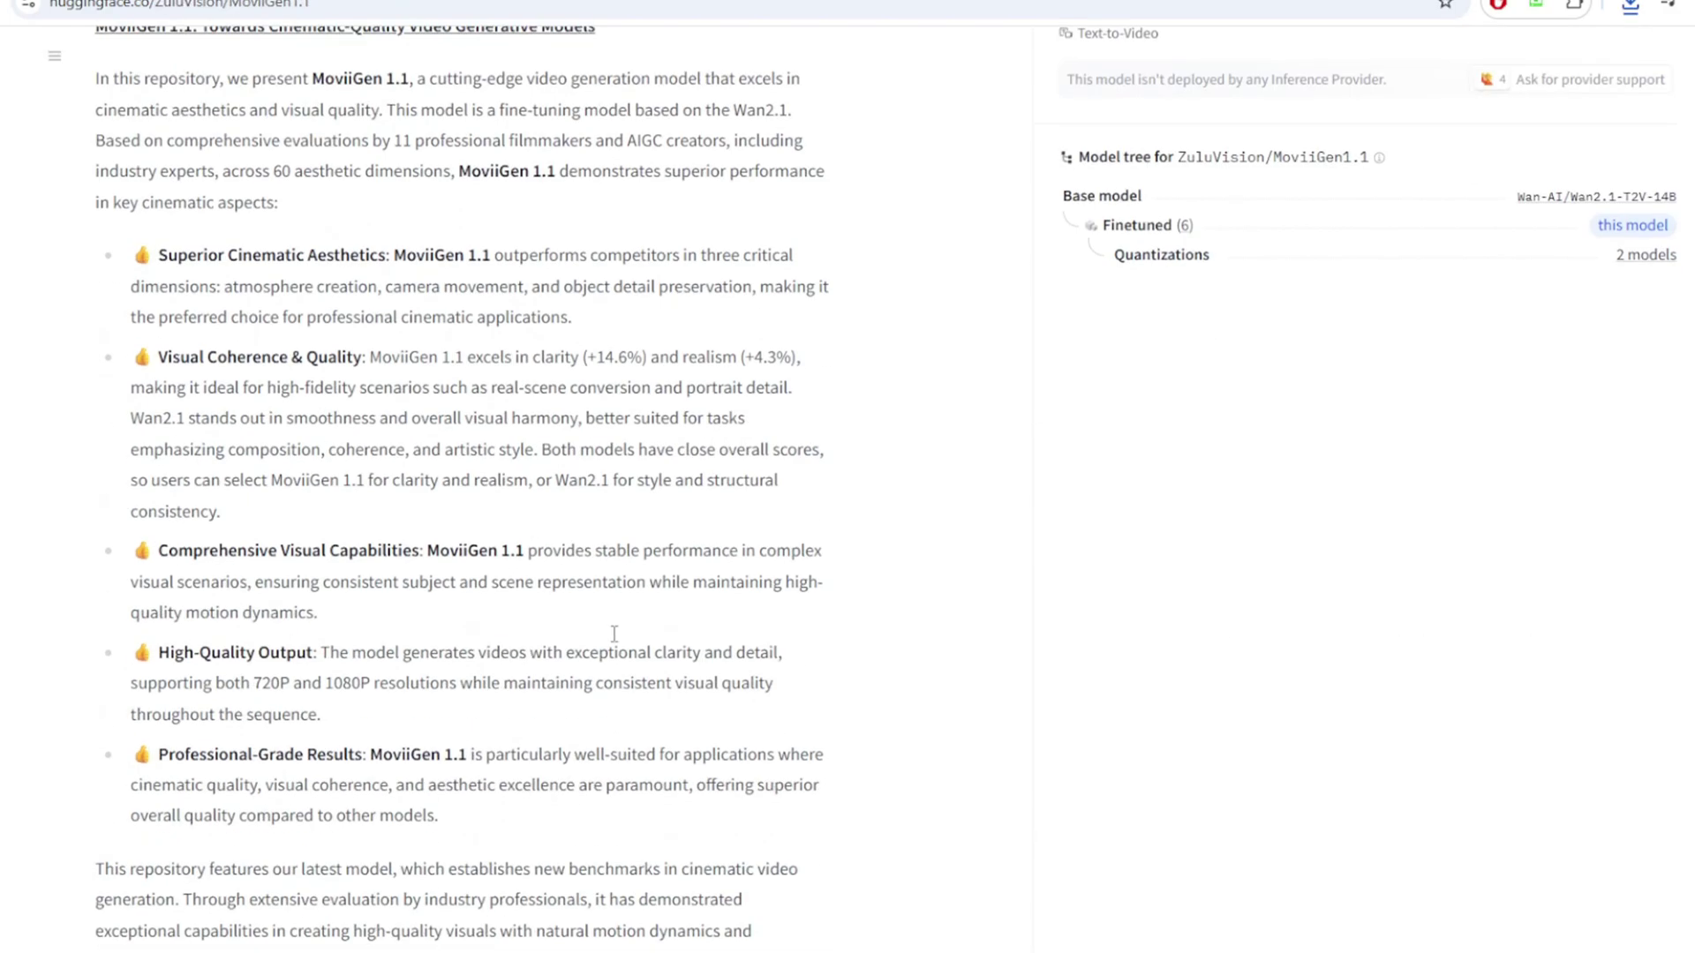
pyautogui.scroll(3, 914, 630)
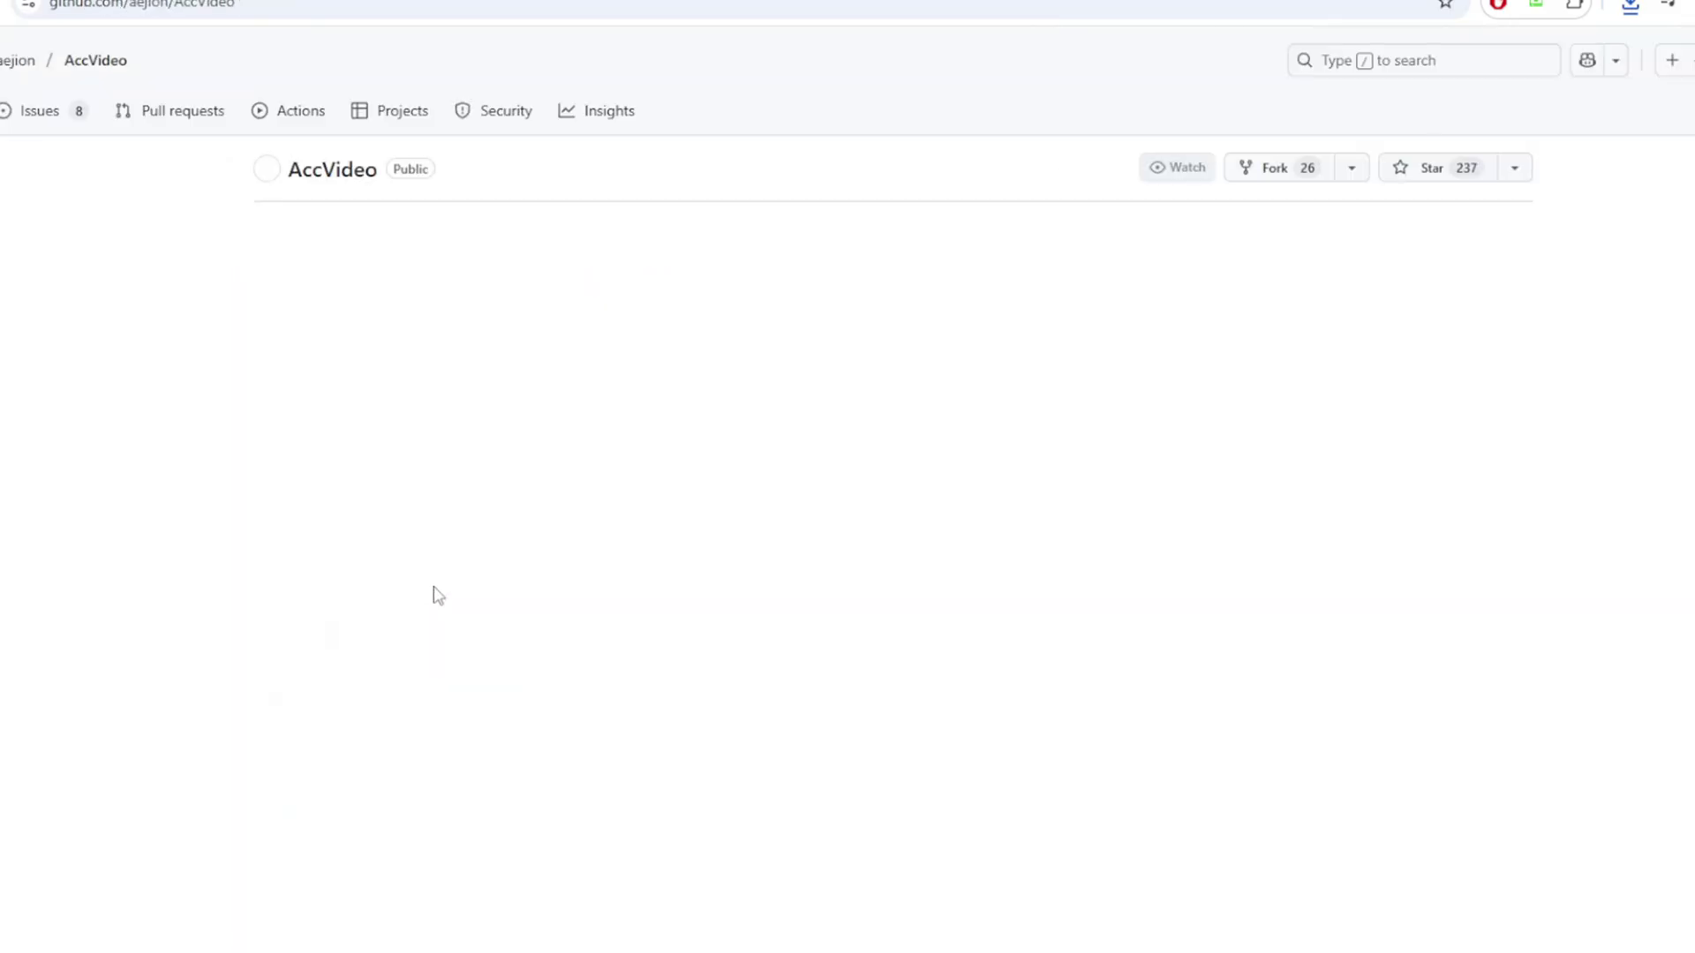
# Scroll through the AccVideo repository README.
pyautogui.scroll(-5, 586, 738)
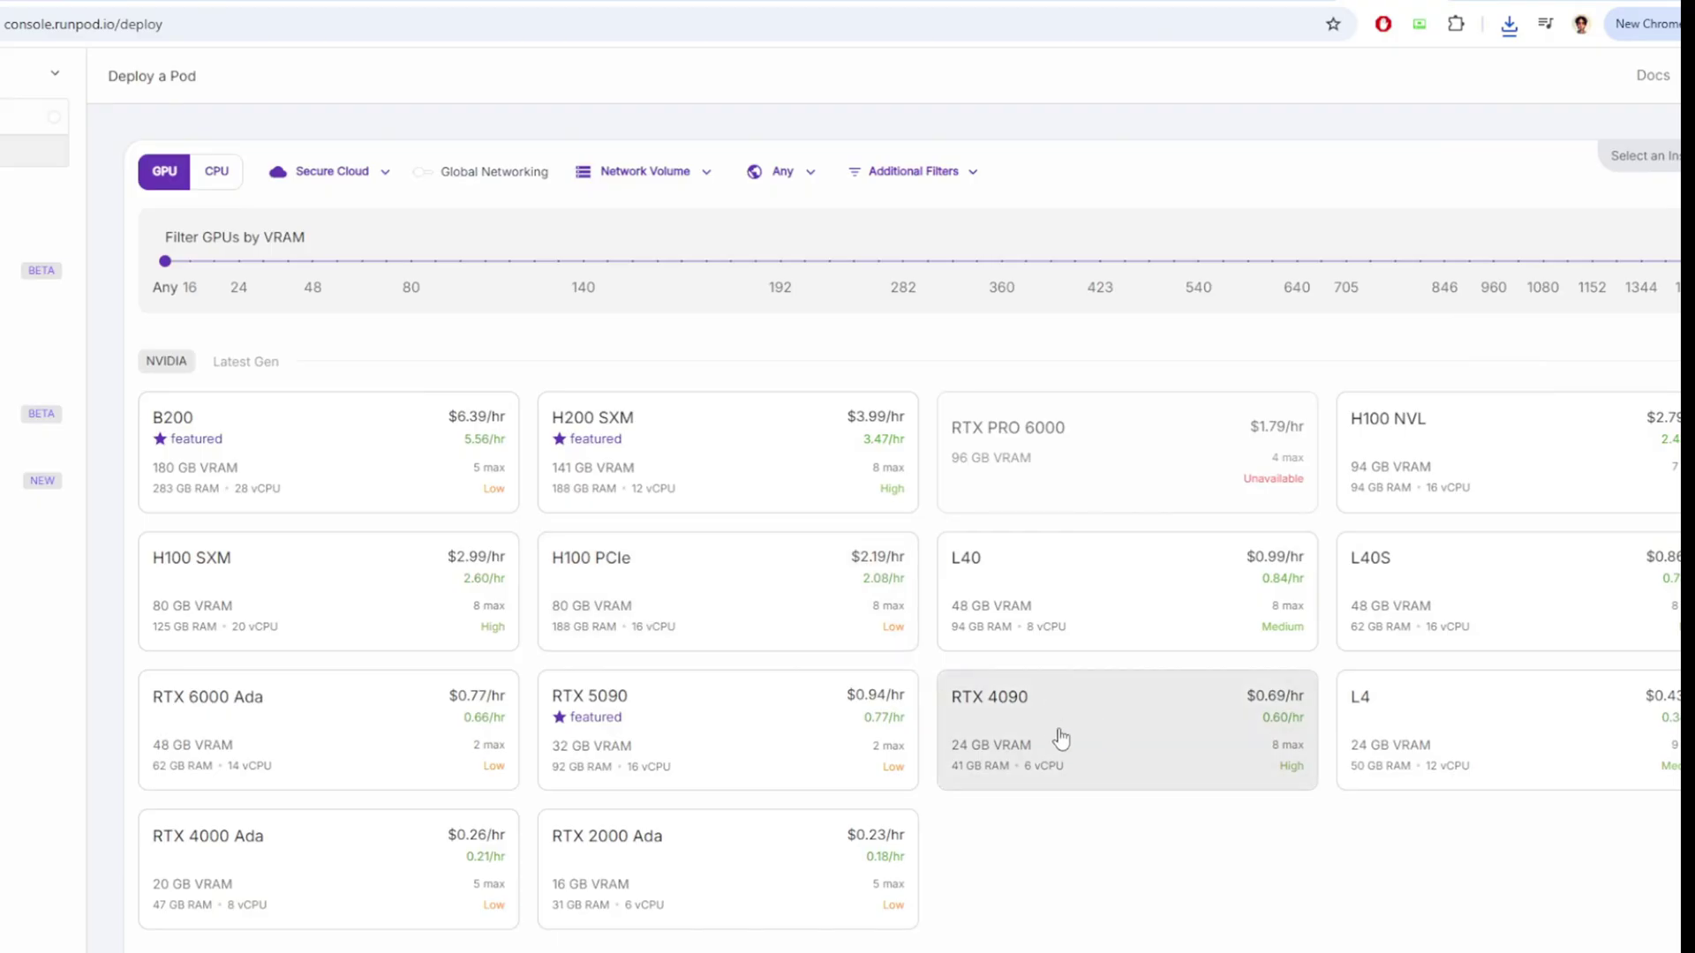
# Deploy an on-demand RTX 4090 pod using the wan2.1-fusionx-texttovideo template.
pyautogui.scroll(-4, 1059, 738)
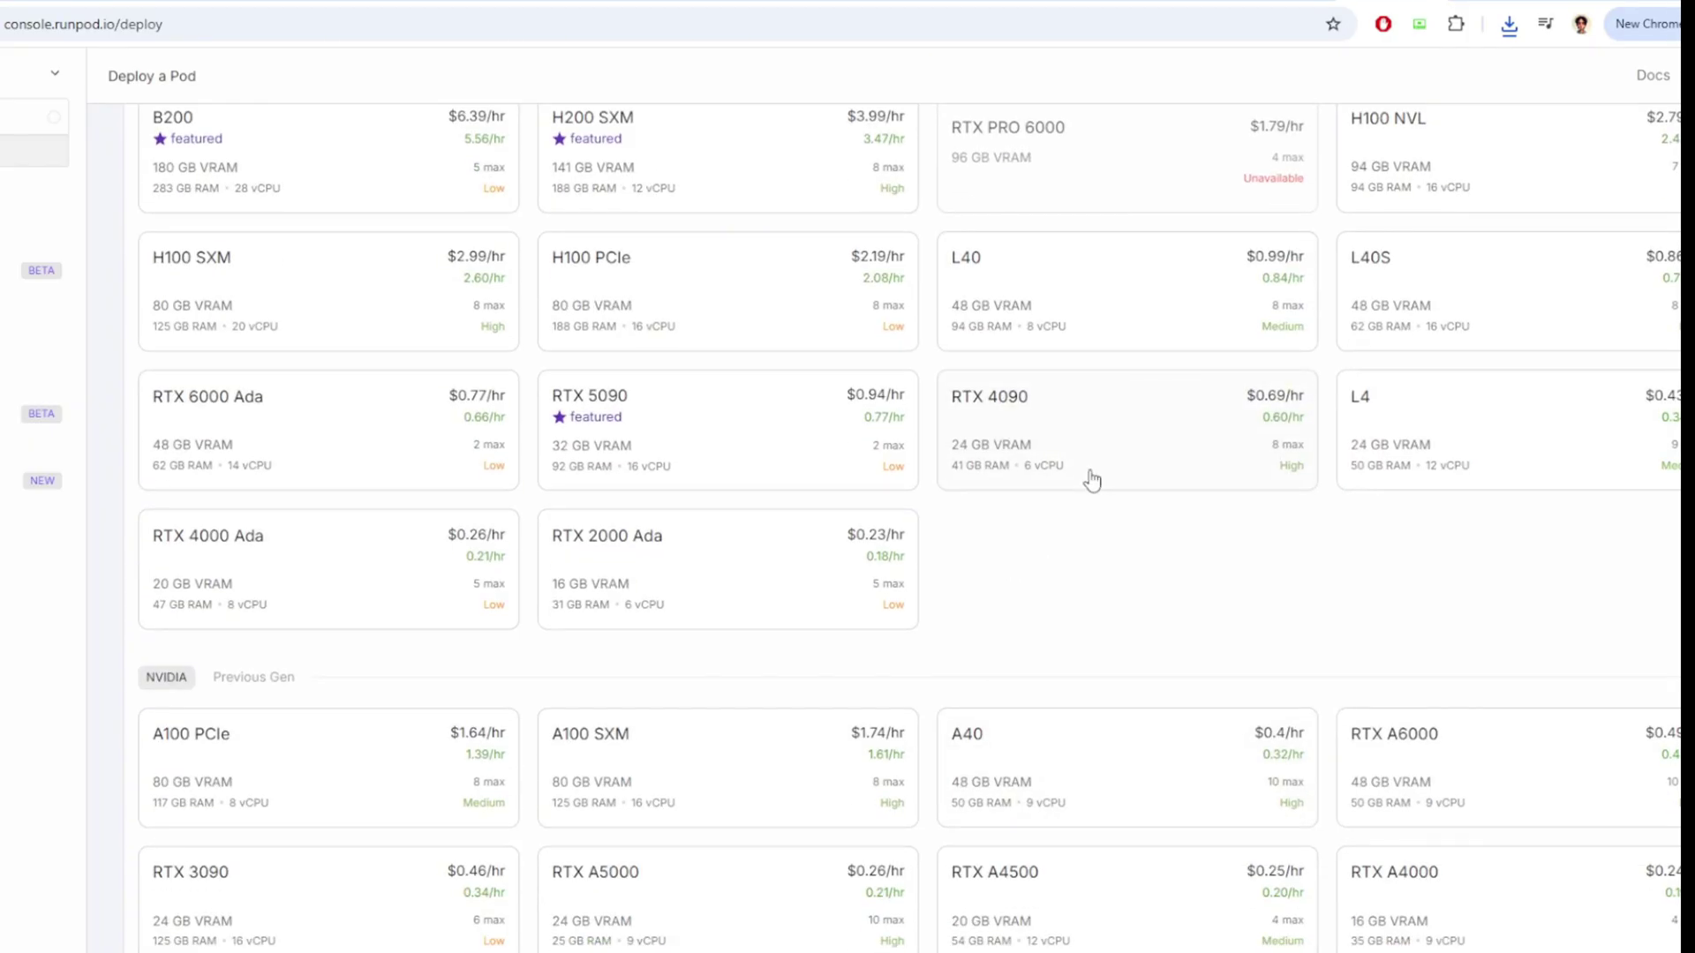
pyautogui.click(1091, 477)
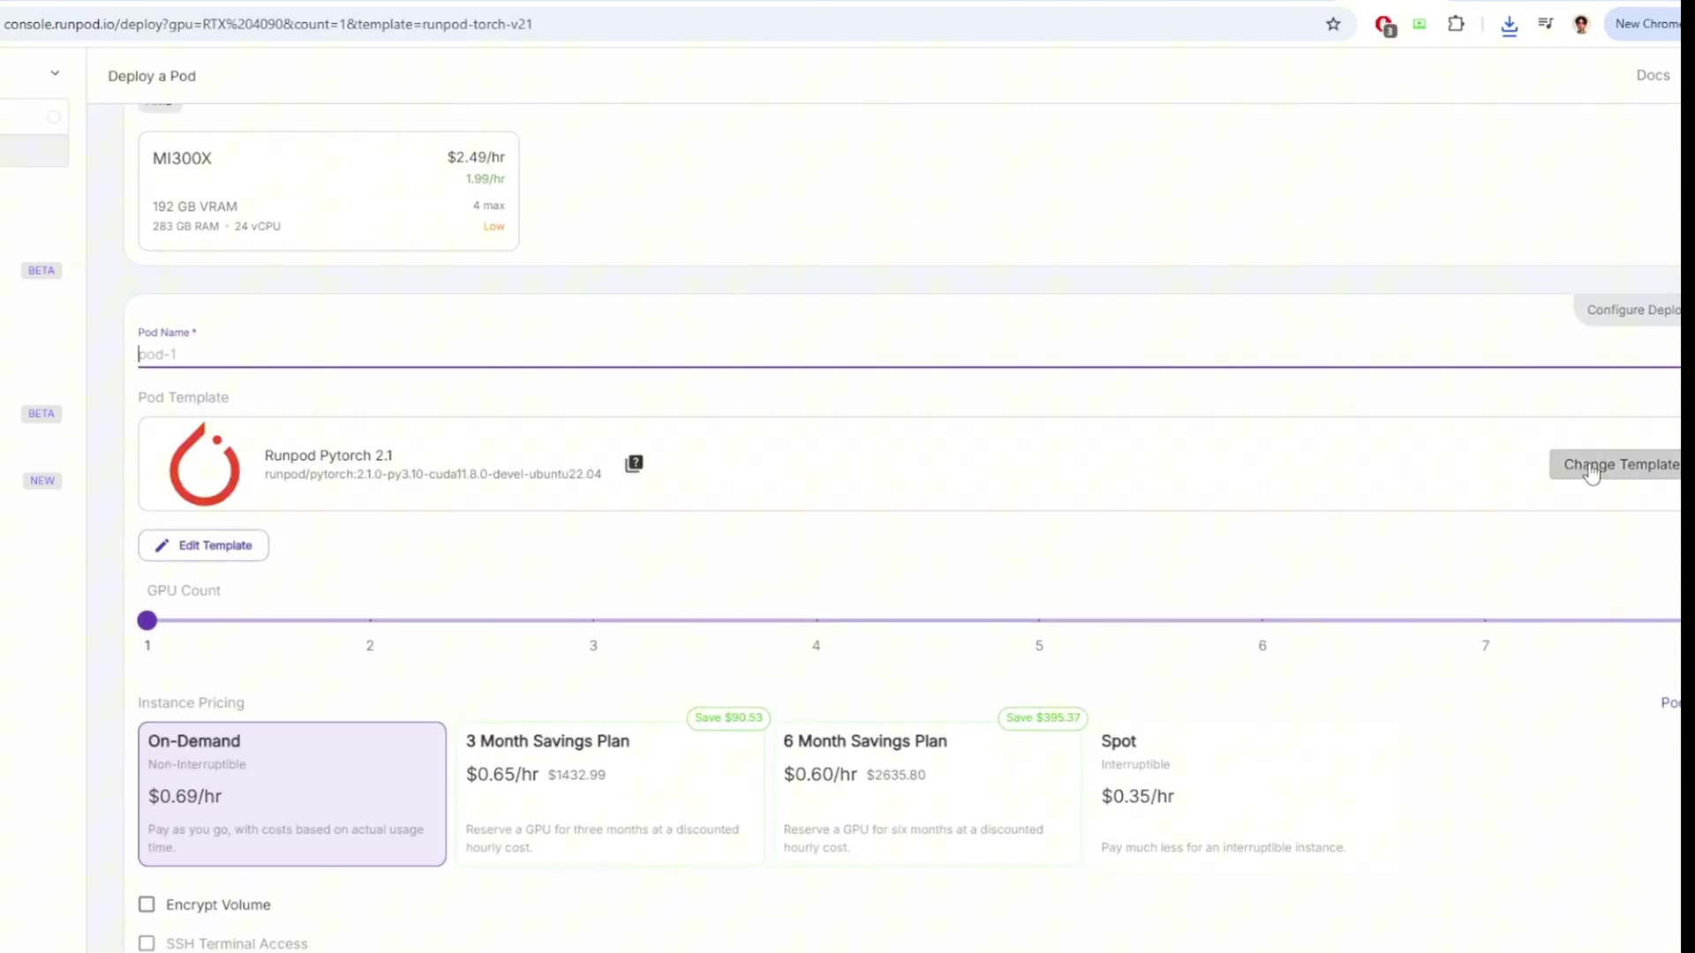
pyautogui.click(1583, 474)
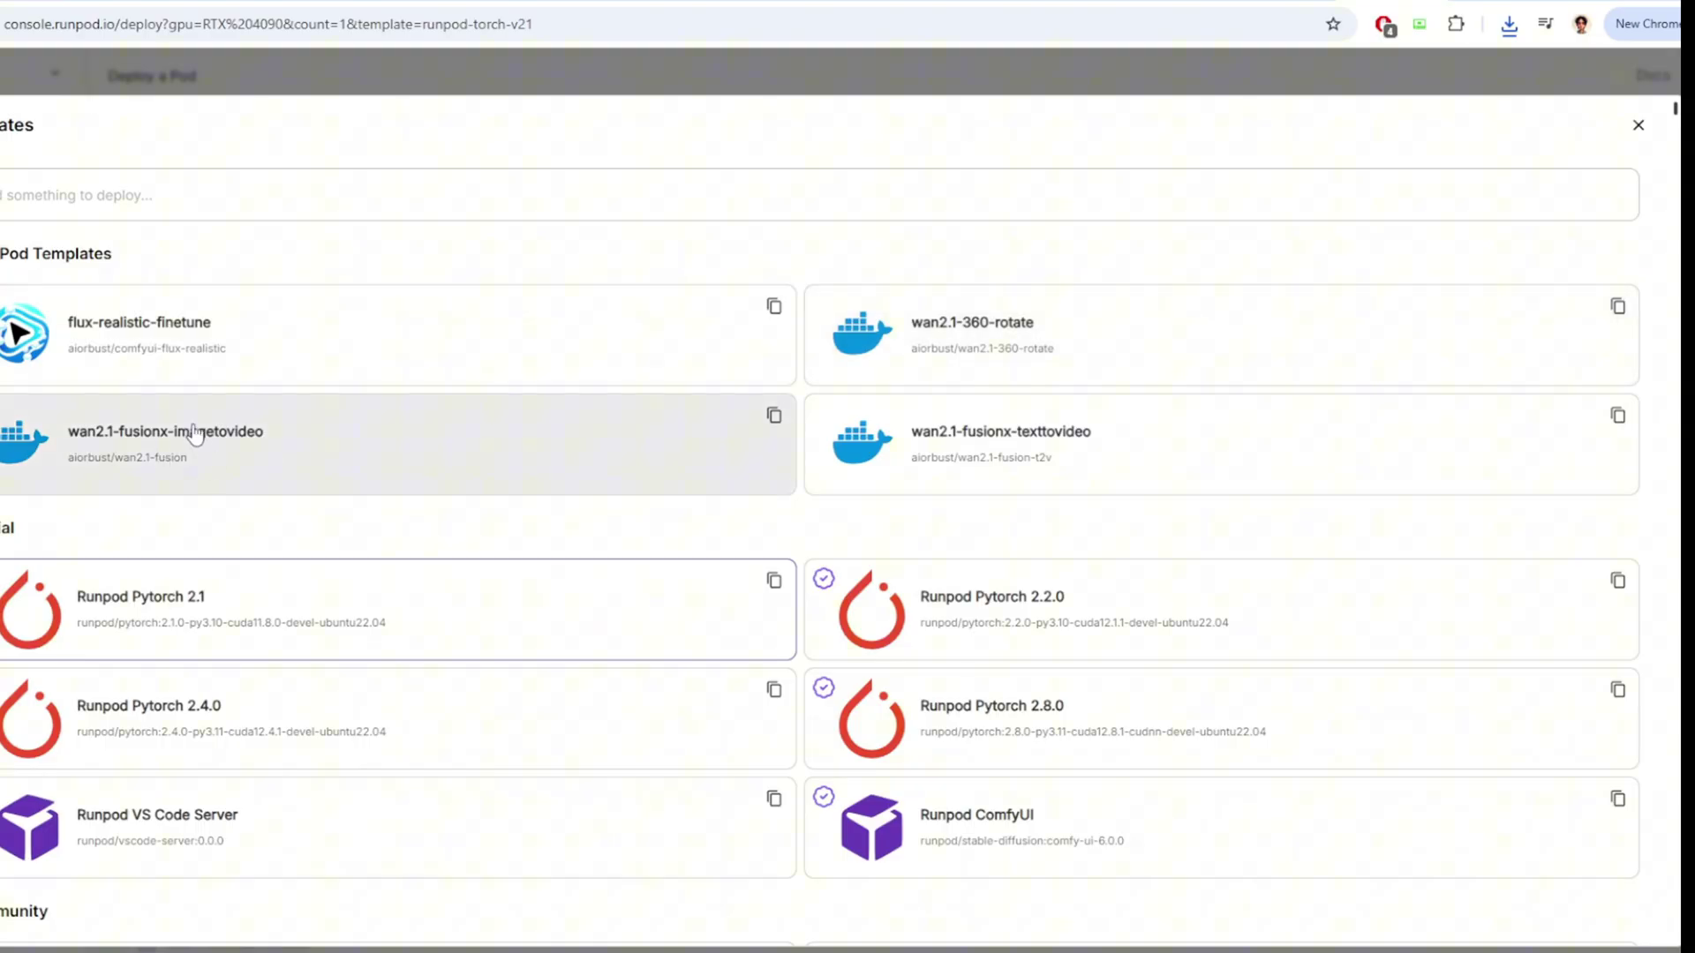
pyautogui.click(970, 455)
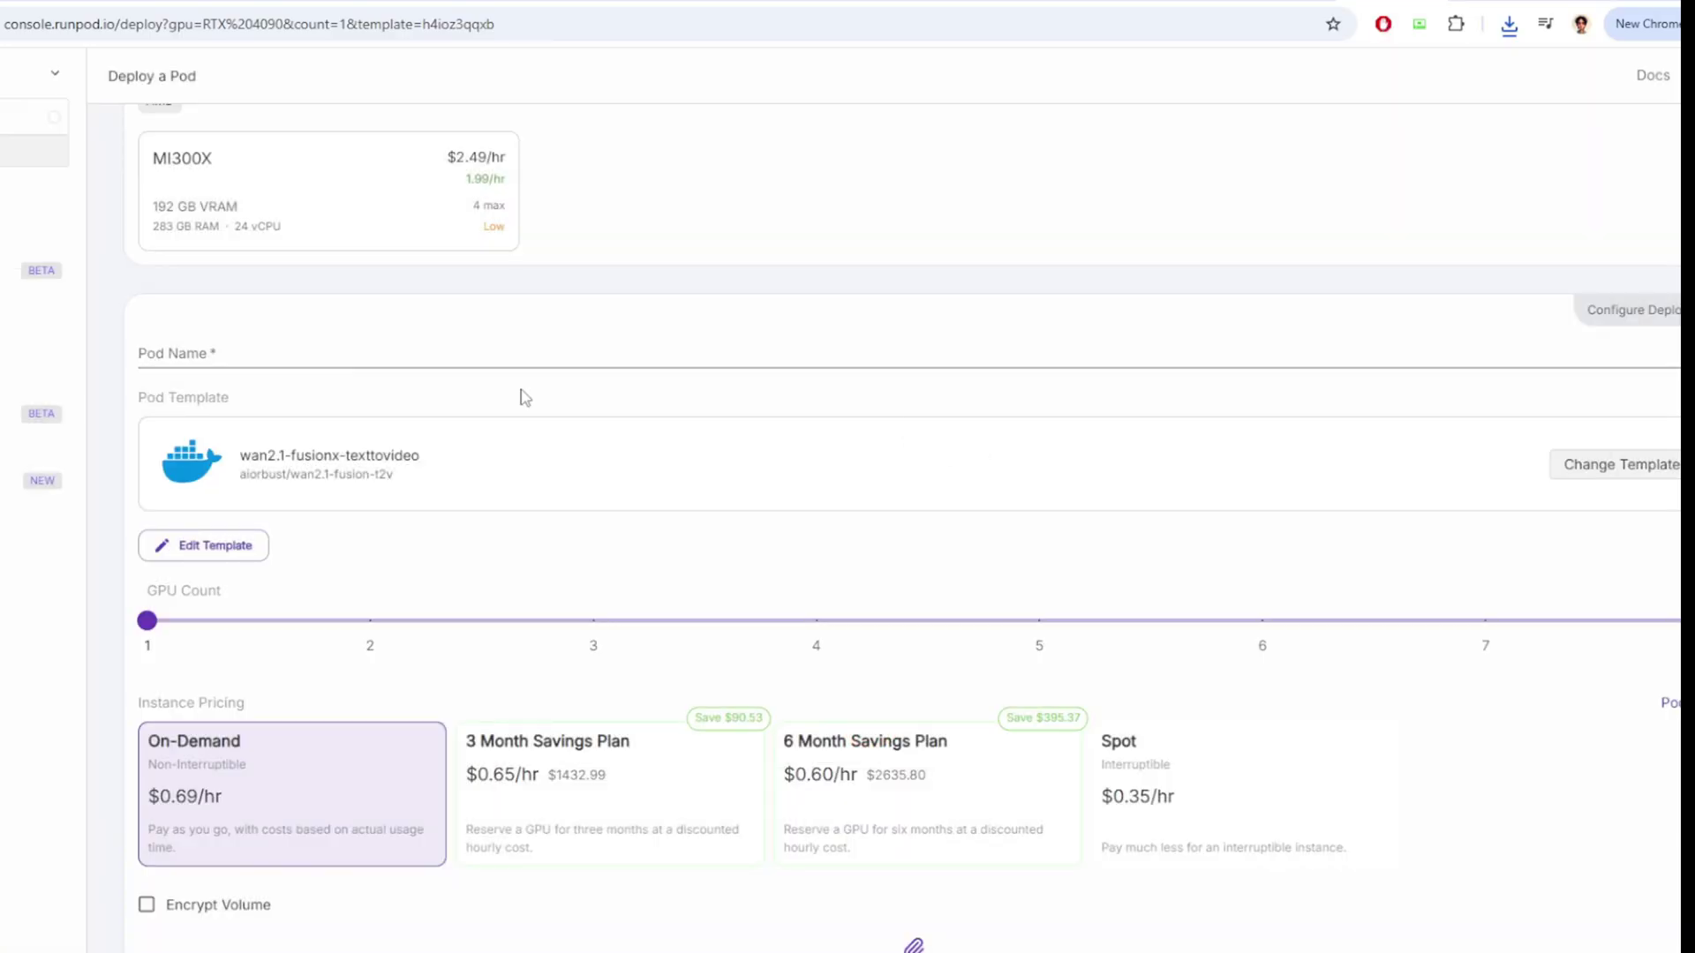
pyautogui.scroll(-3, 771, 469)
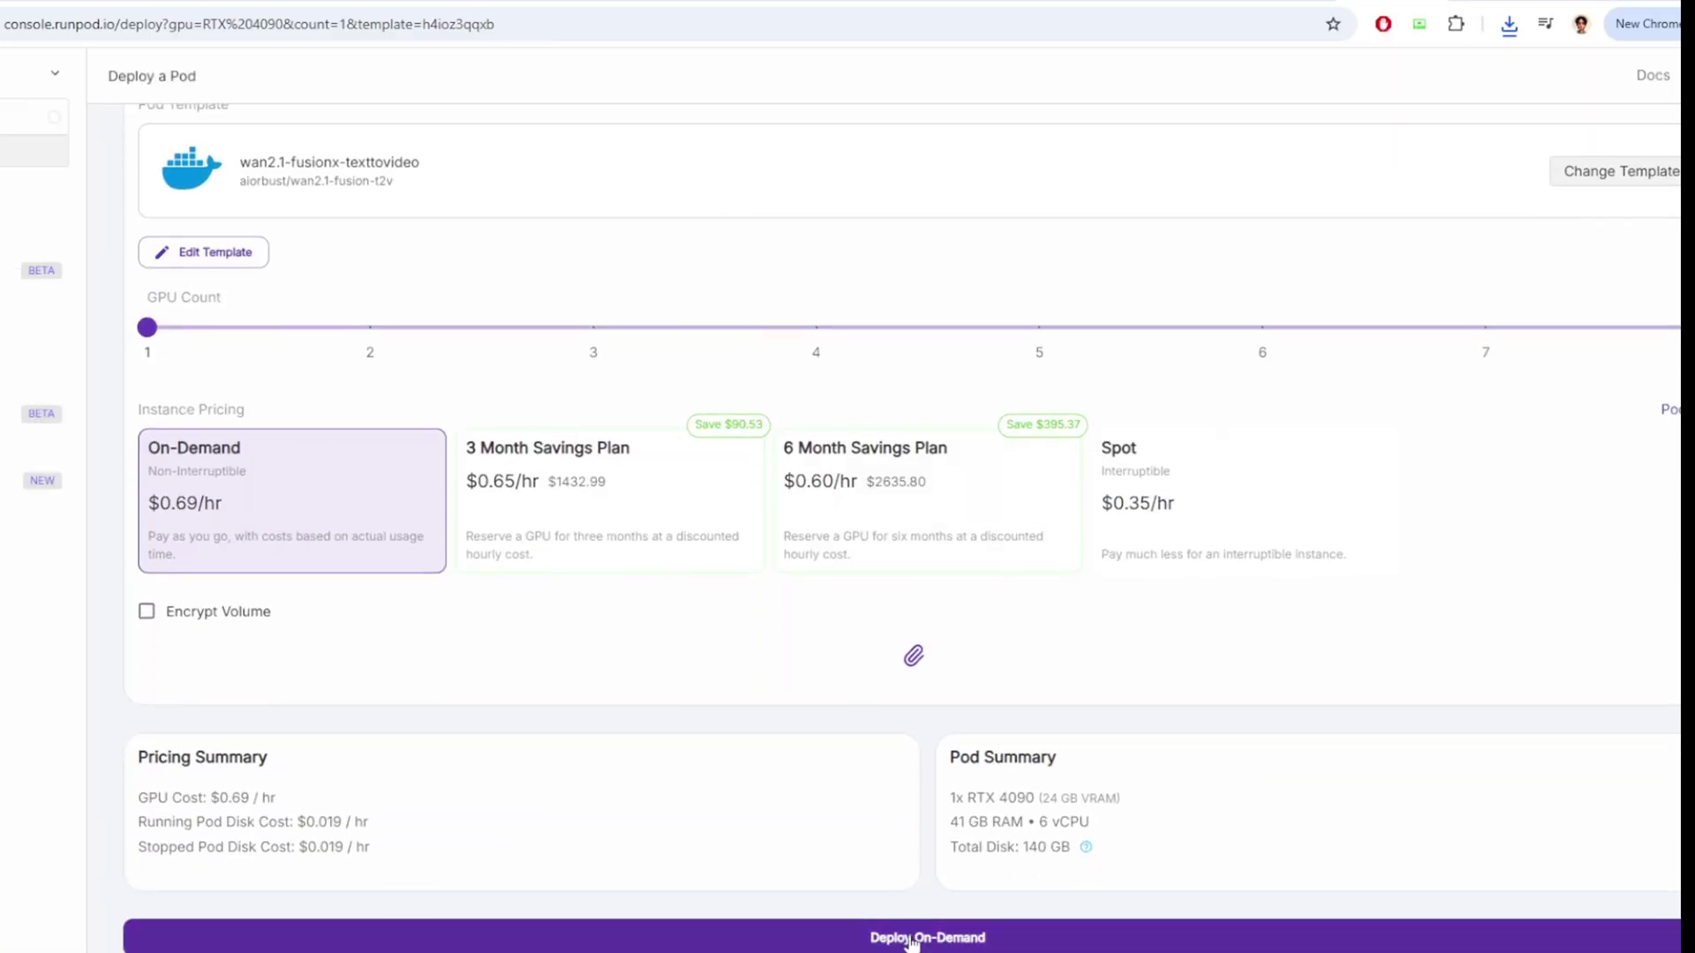
pyautogui.click(911, 935)
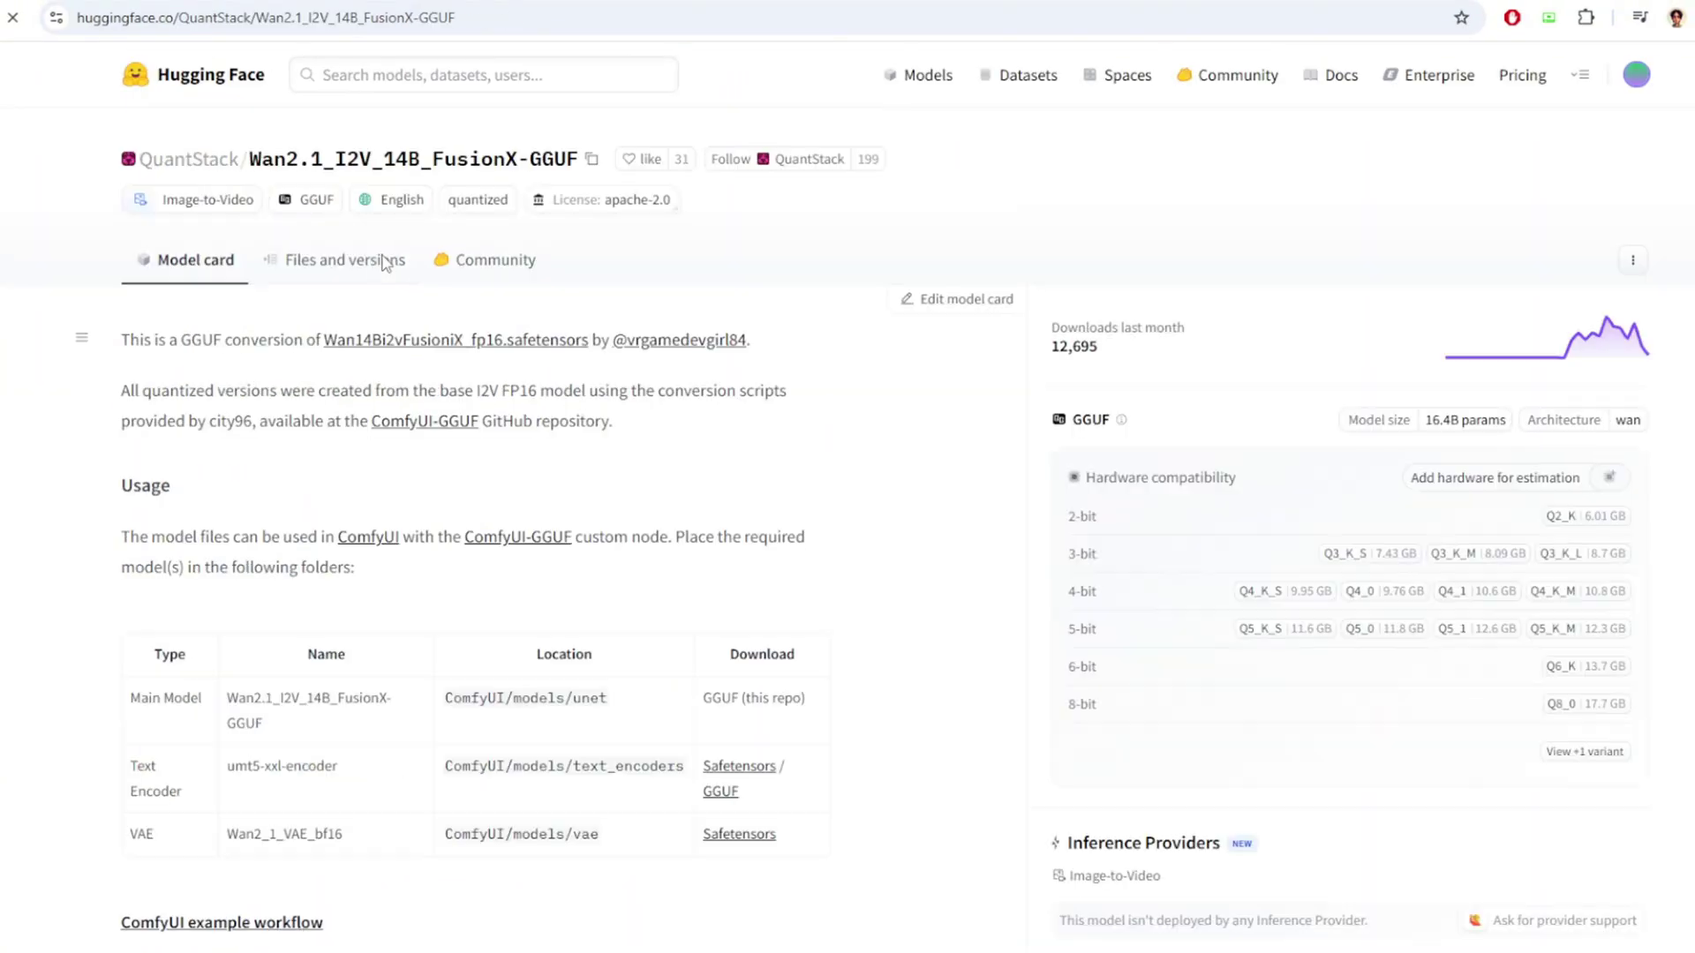
# Open the FusionX GGUF file list and scroll through the .gguf files from FP16 to Q8_0.
pyautogui.click(384, 262)
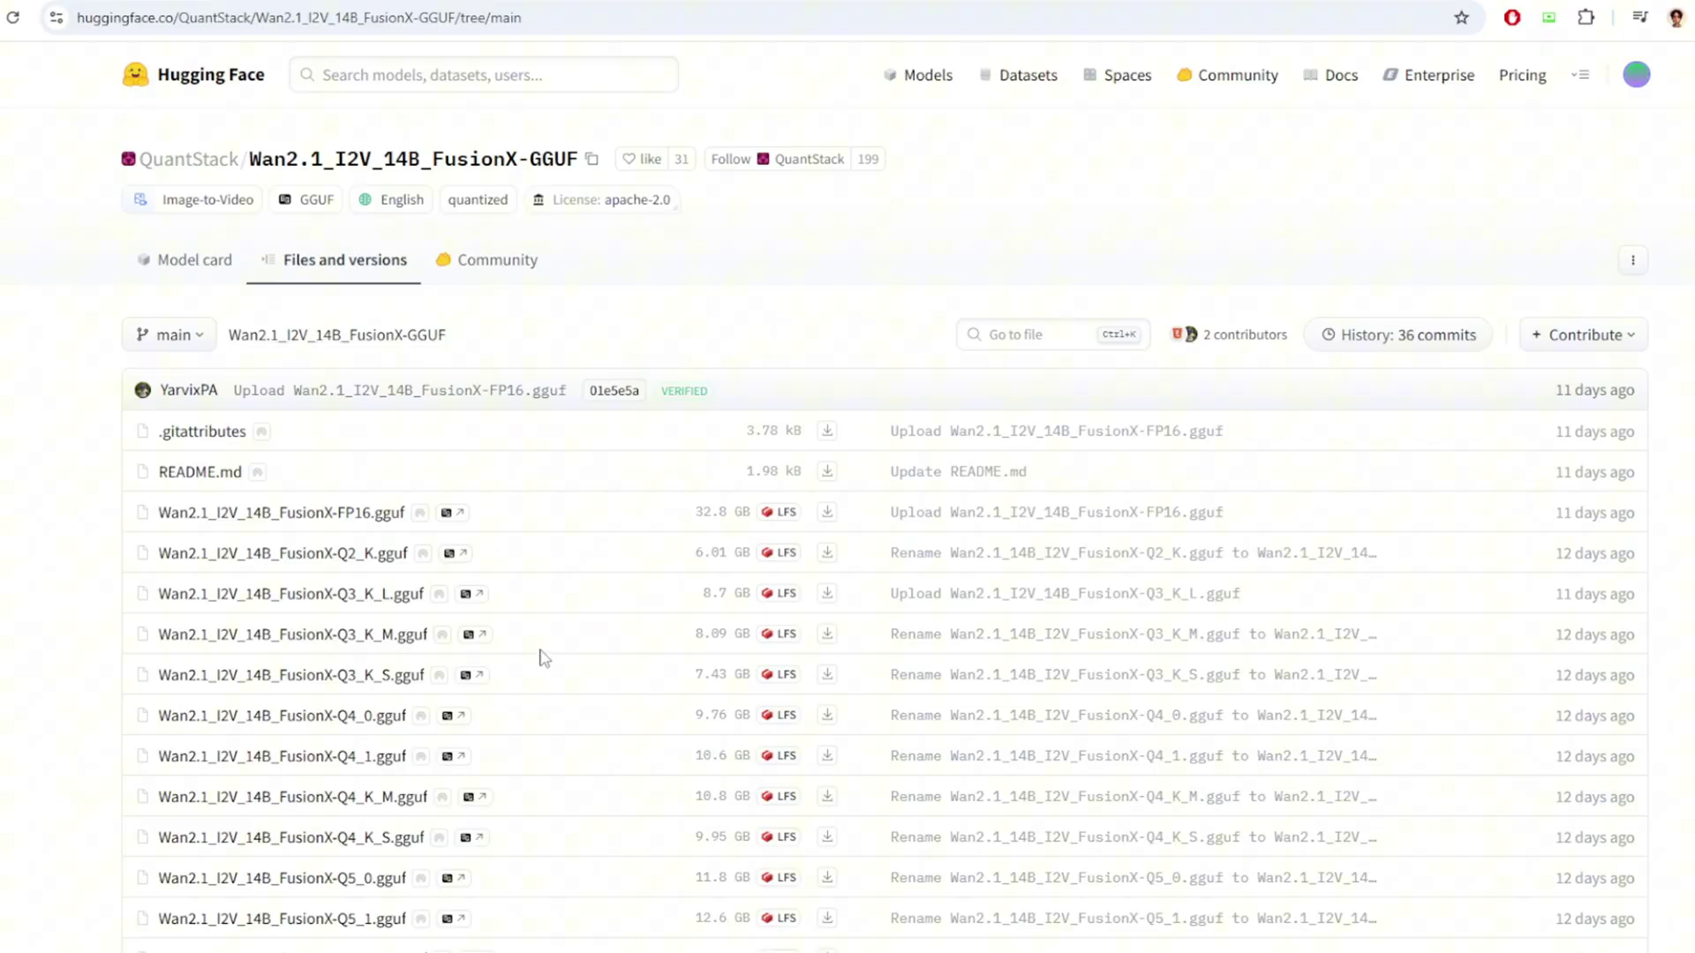
pyautogui.scroll(-2, 543, 658)
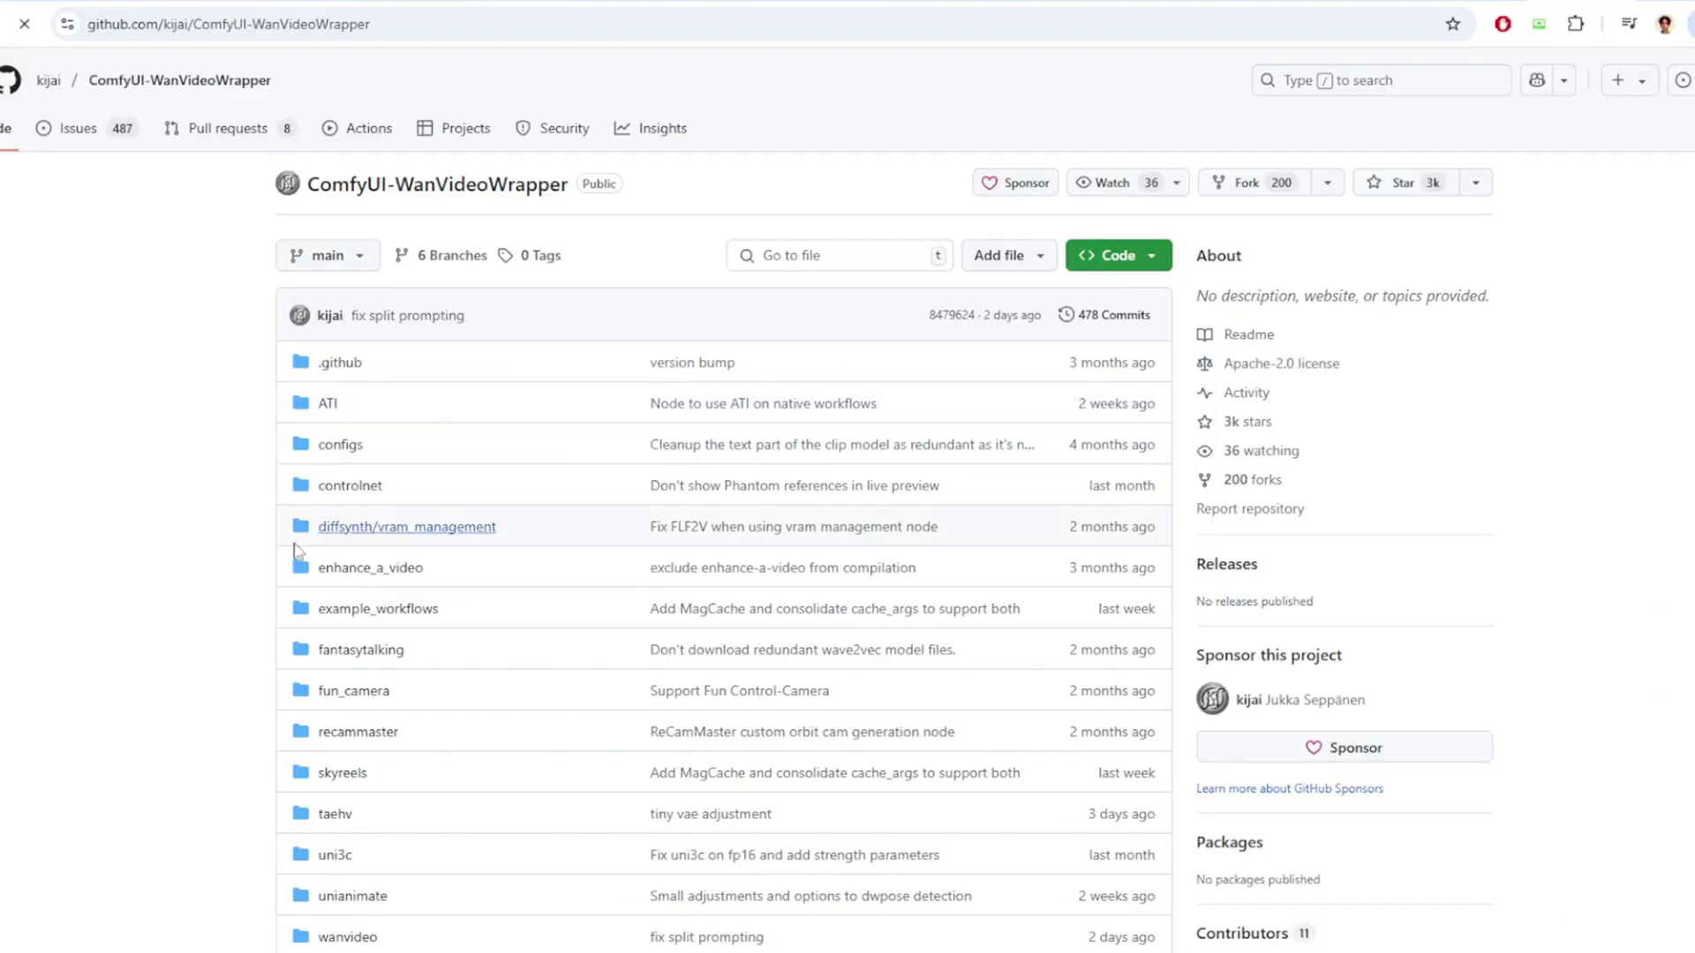
pyautogui.scroll(-15, 151, 688)
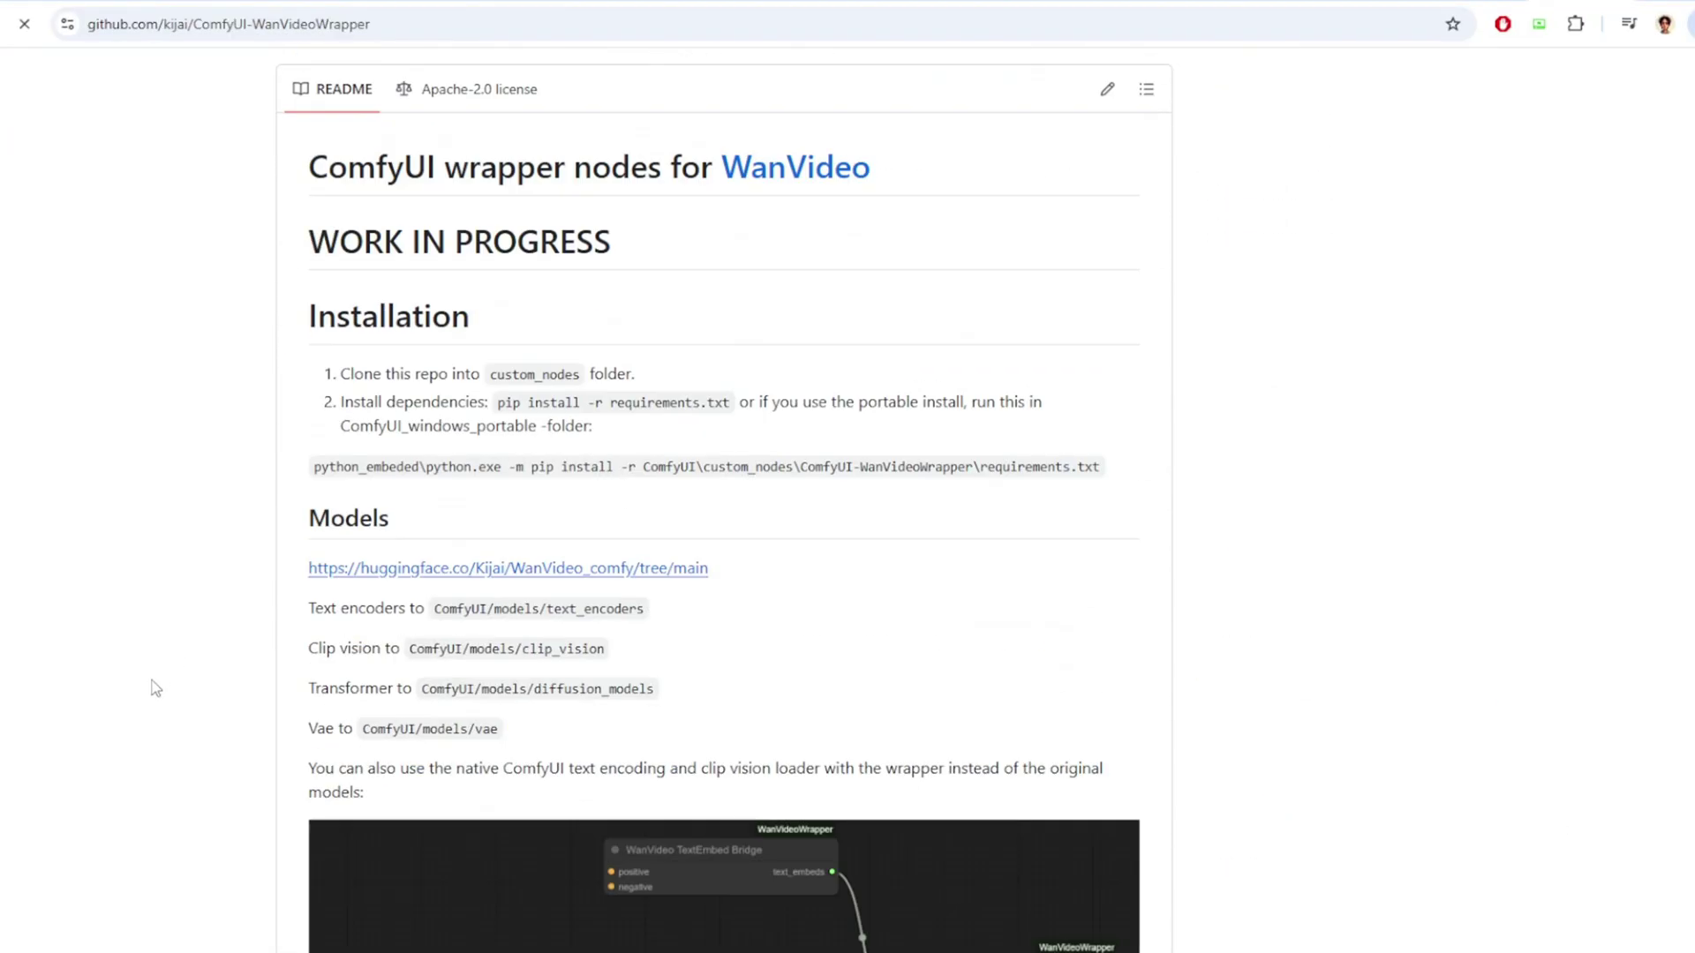
# Scroll down the GitHub repository page toward the Wan fusion X workflow files.
pyautogui.scroll(-13, 150, 688)
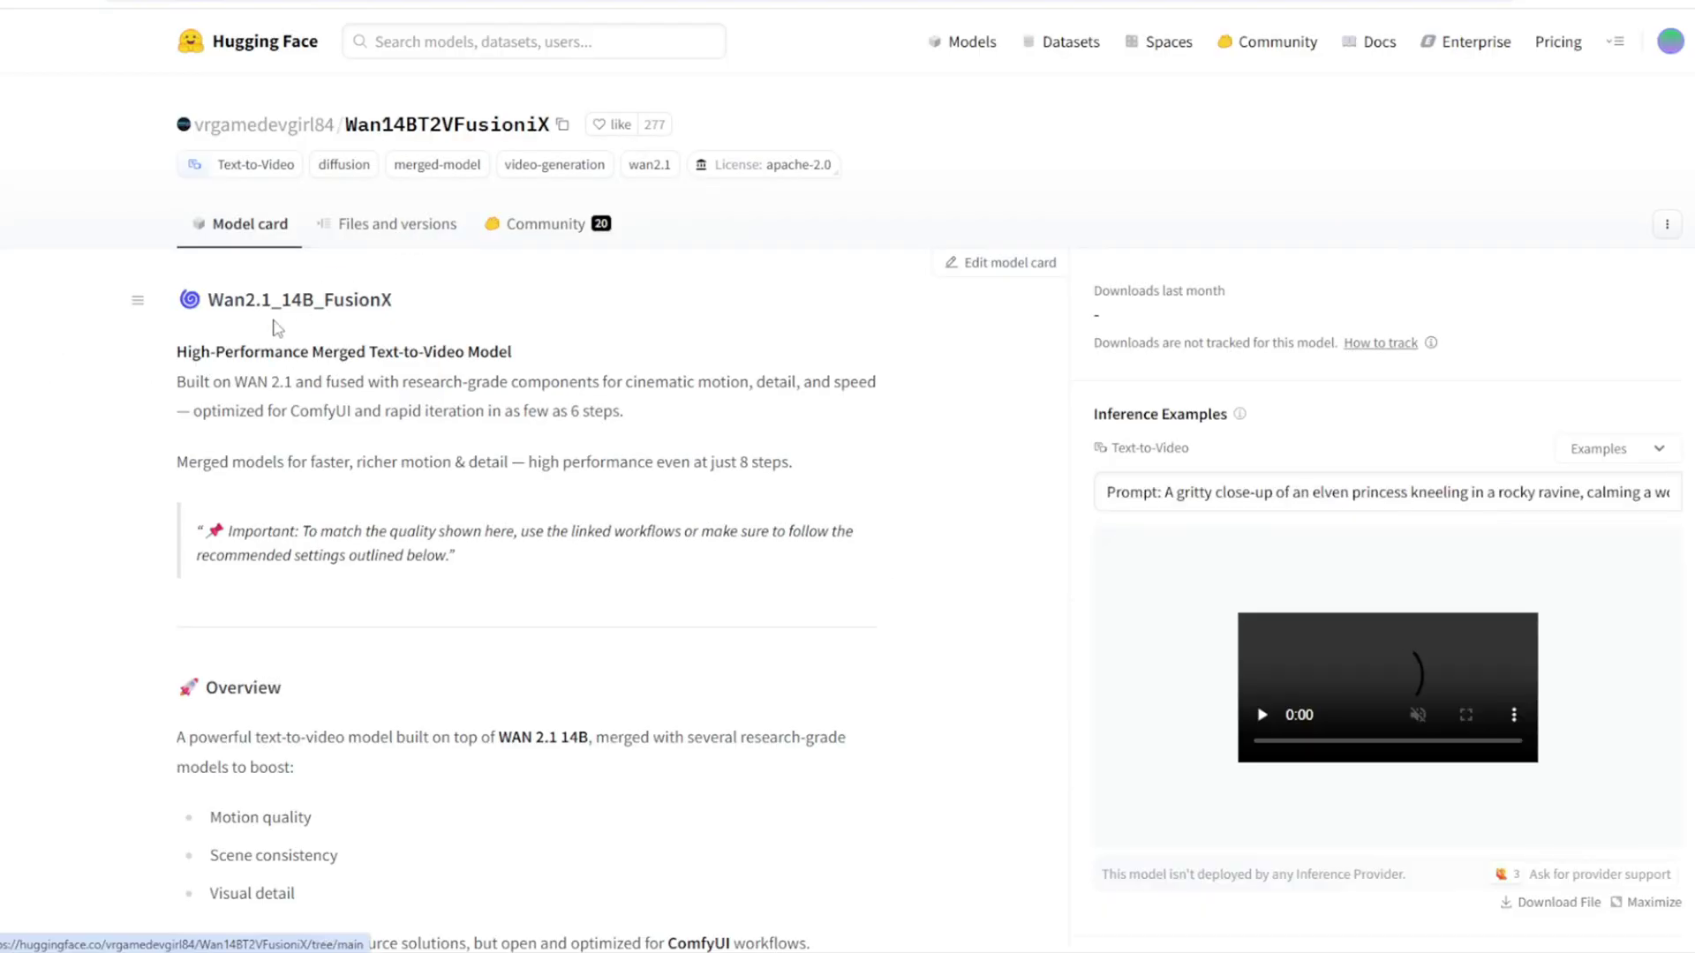
# Open the Wan14BT2VFusioniX Files and versions tab and scroll its file list.
pyautogui.click(397, 225)
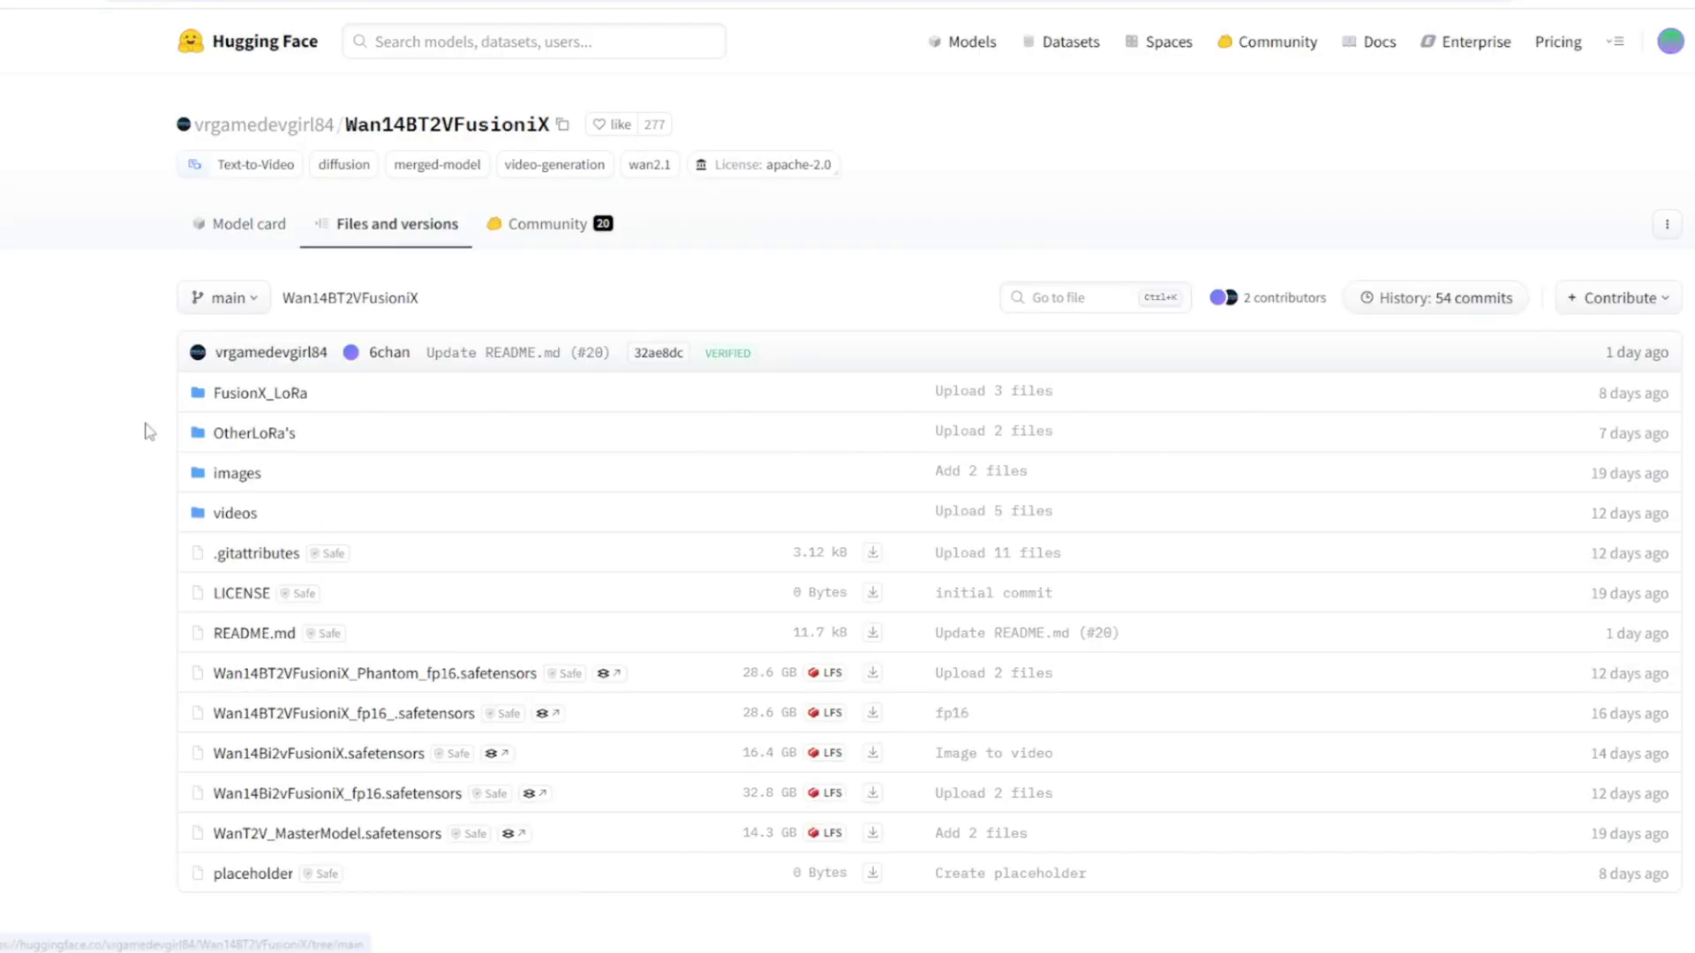
pyautogui.scroll(-1, 438, 639)
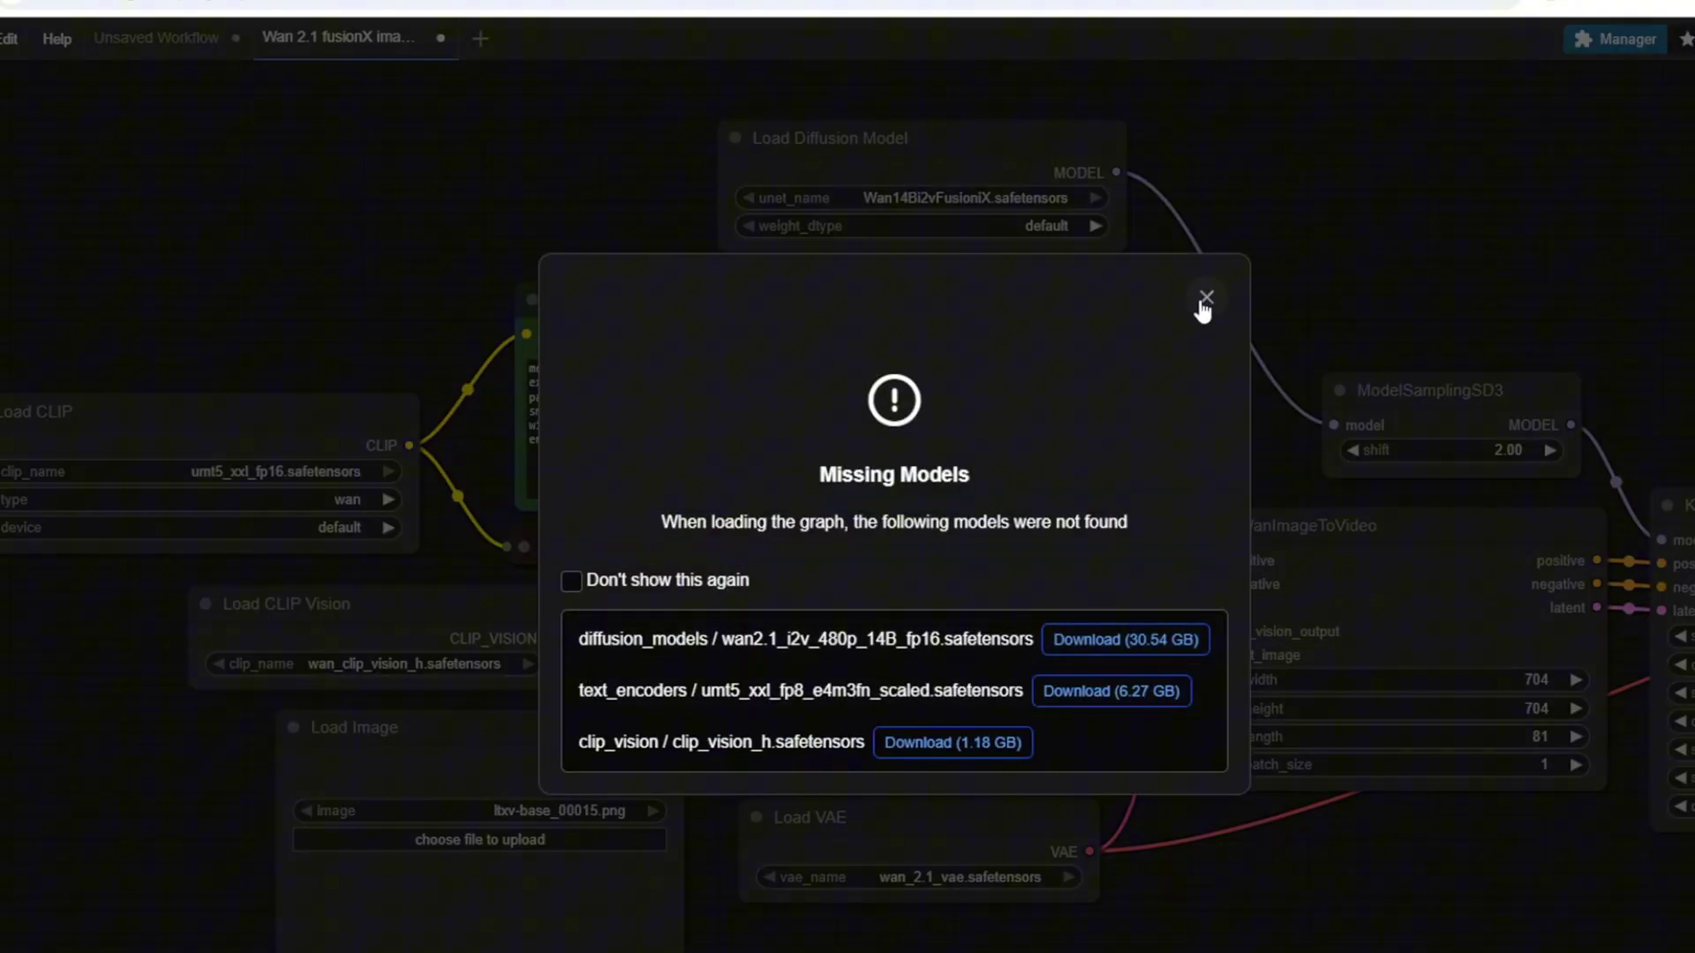
# Dismiss the missing-models warning and copy the ComfyUI-VideoHelperSuite repository clone URL.
pyautogui.click(1203, 295)
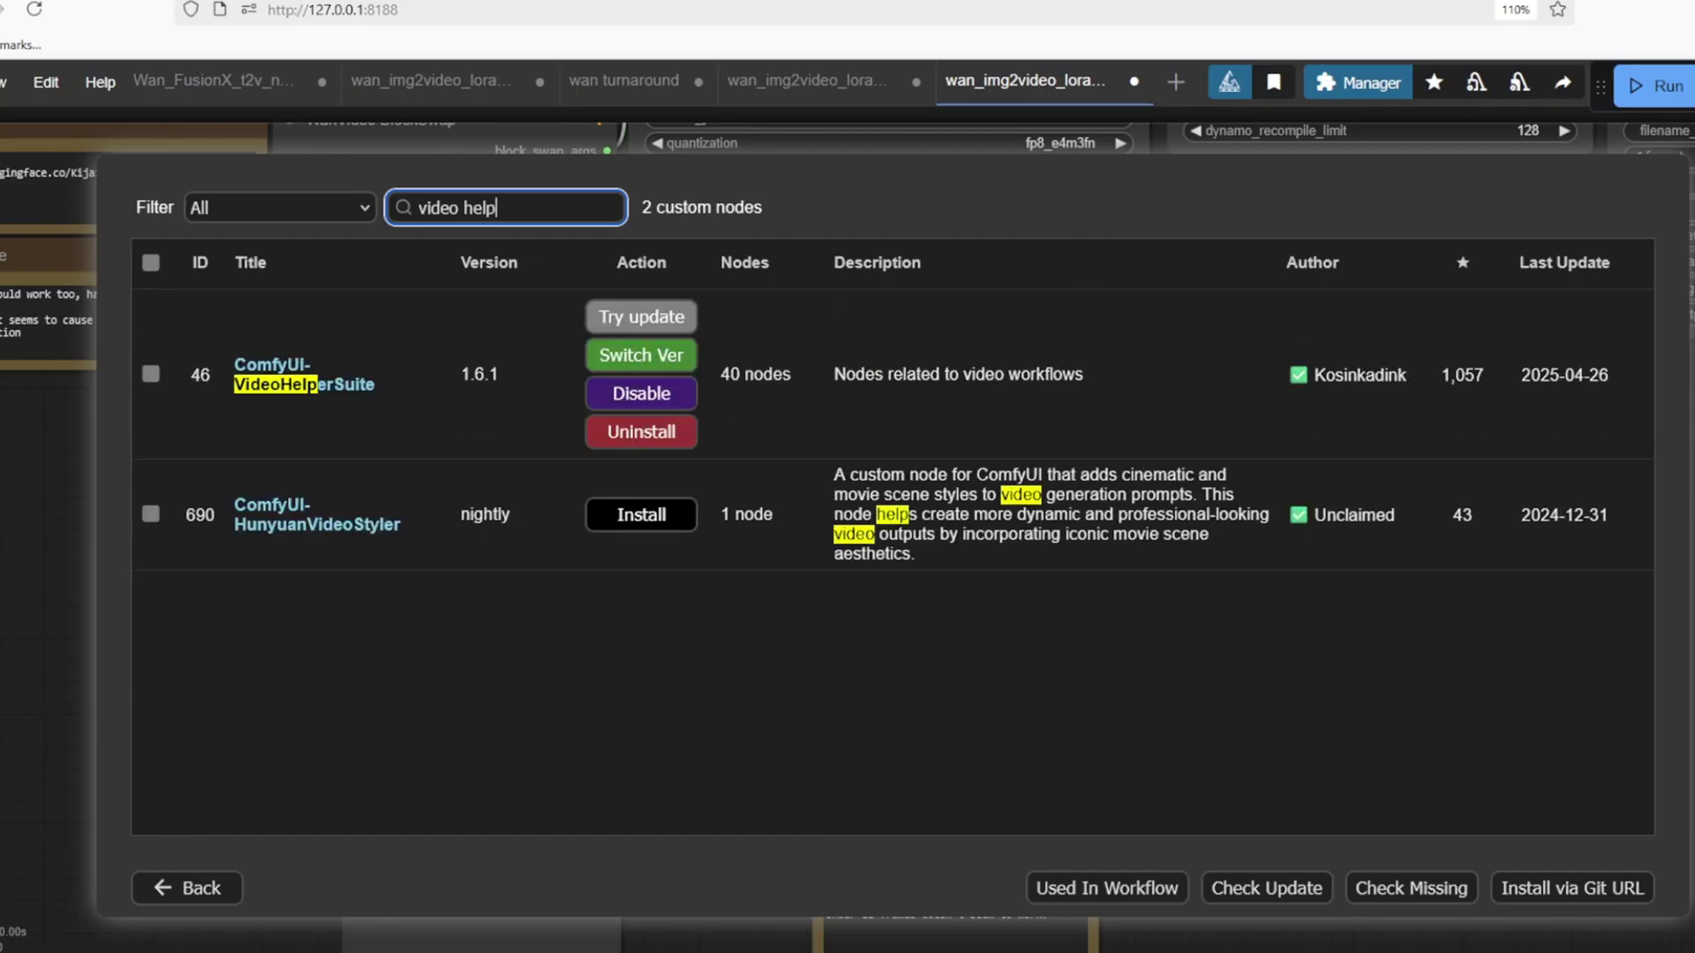
pyautogui.write('er')
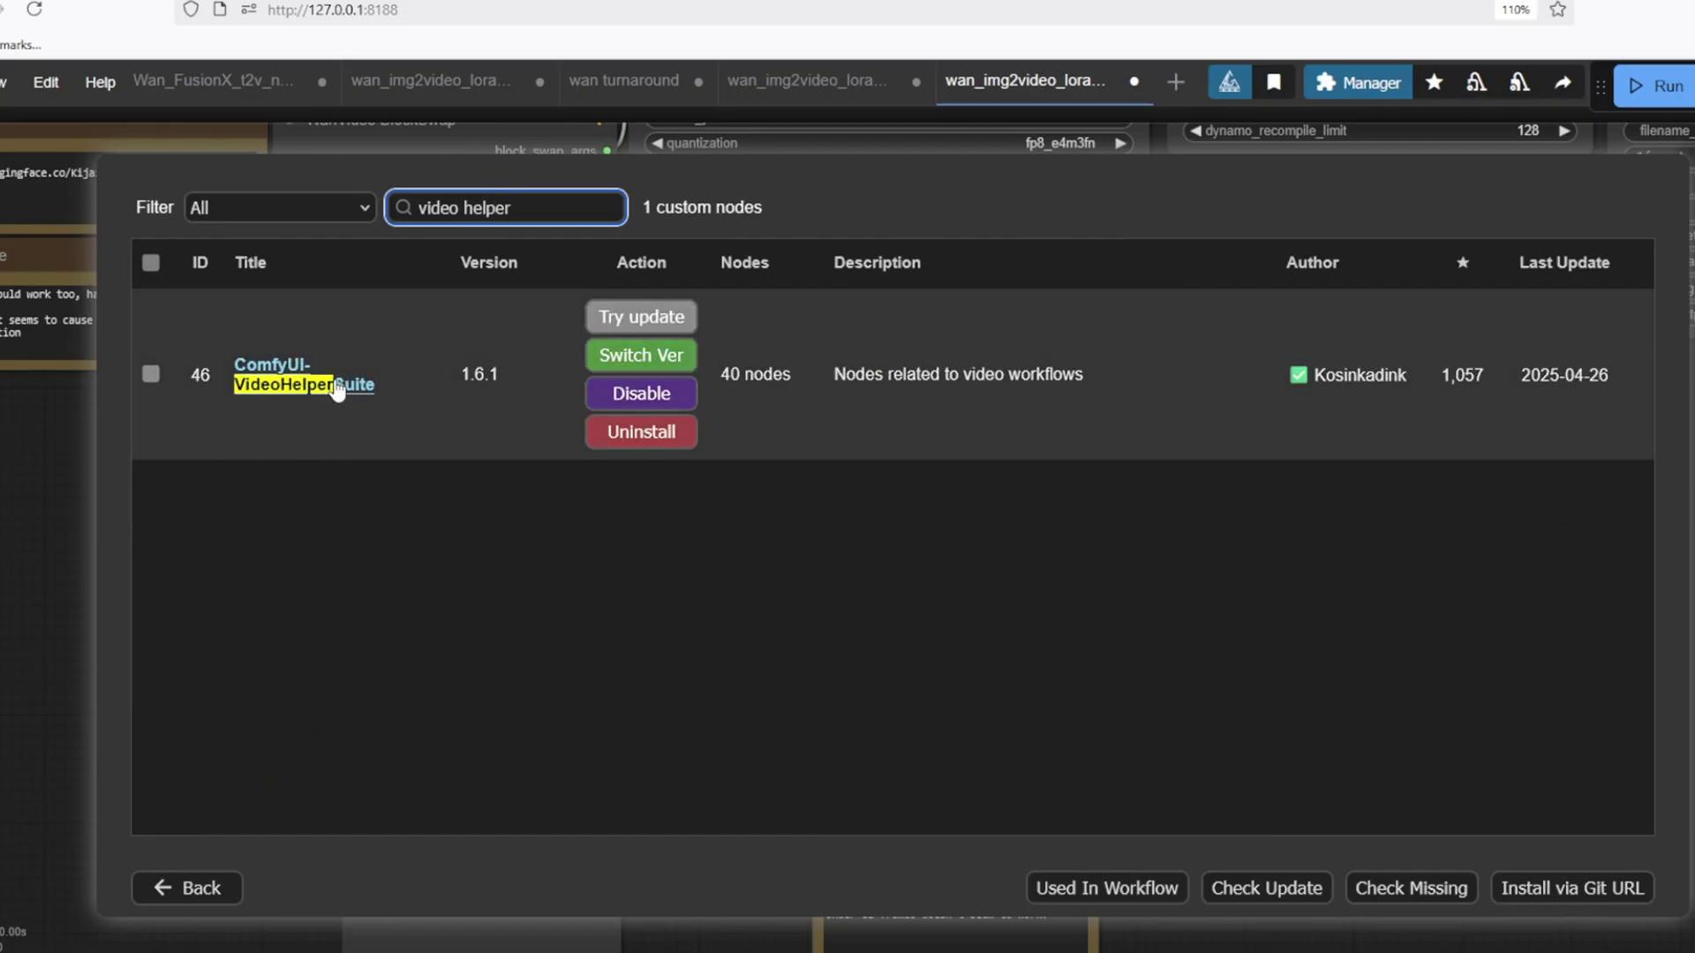
pyautogui.click(202, 892)
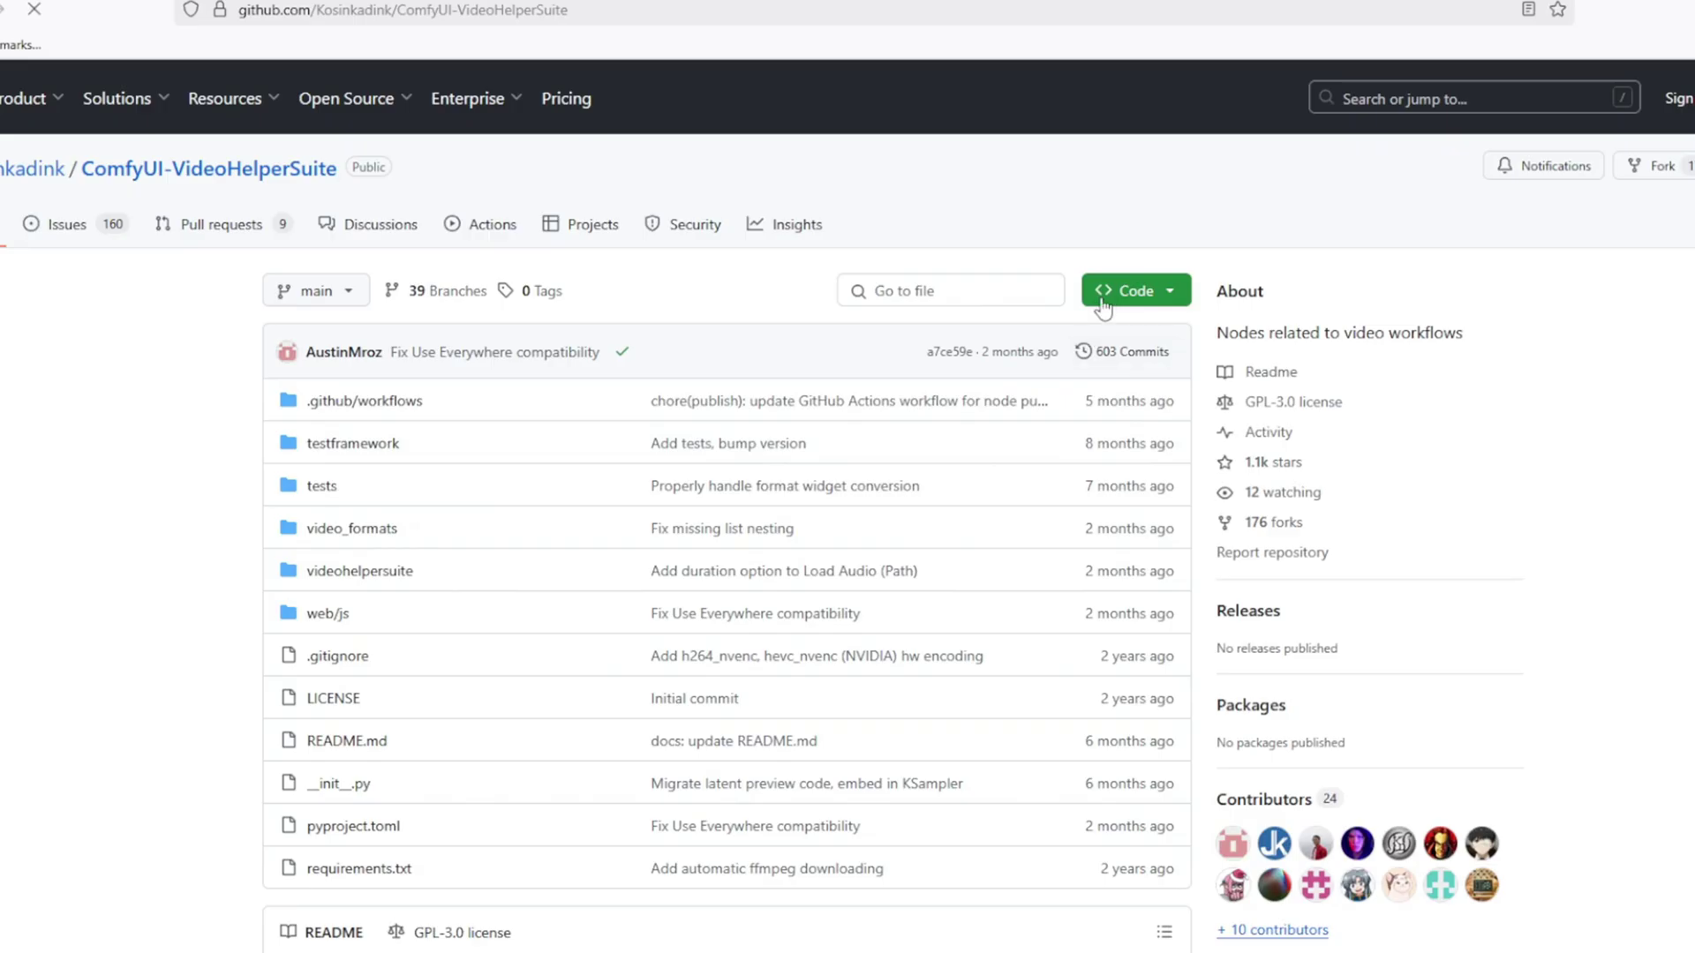
pyautogui.click(1134, 291)
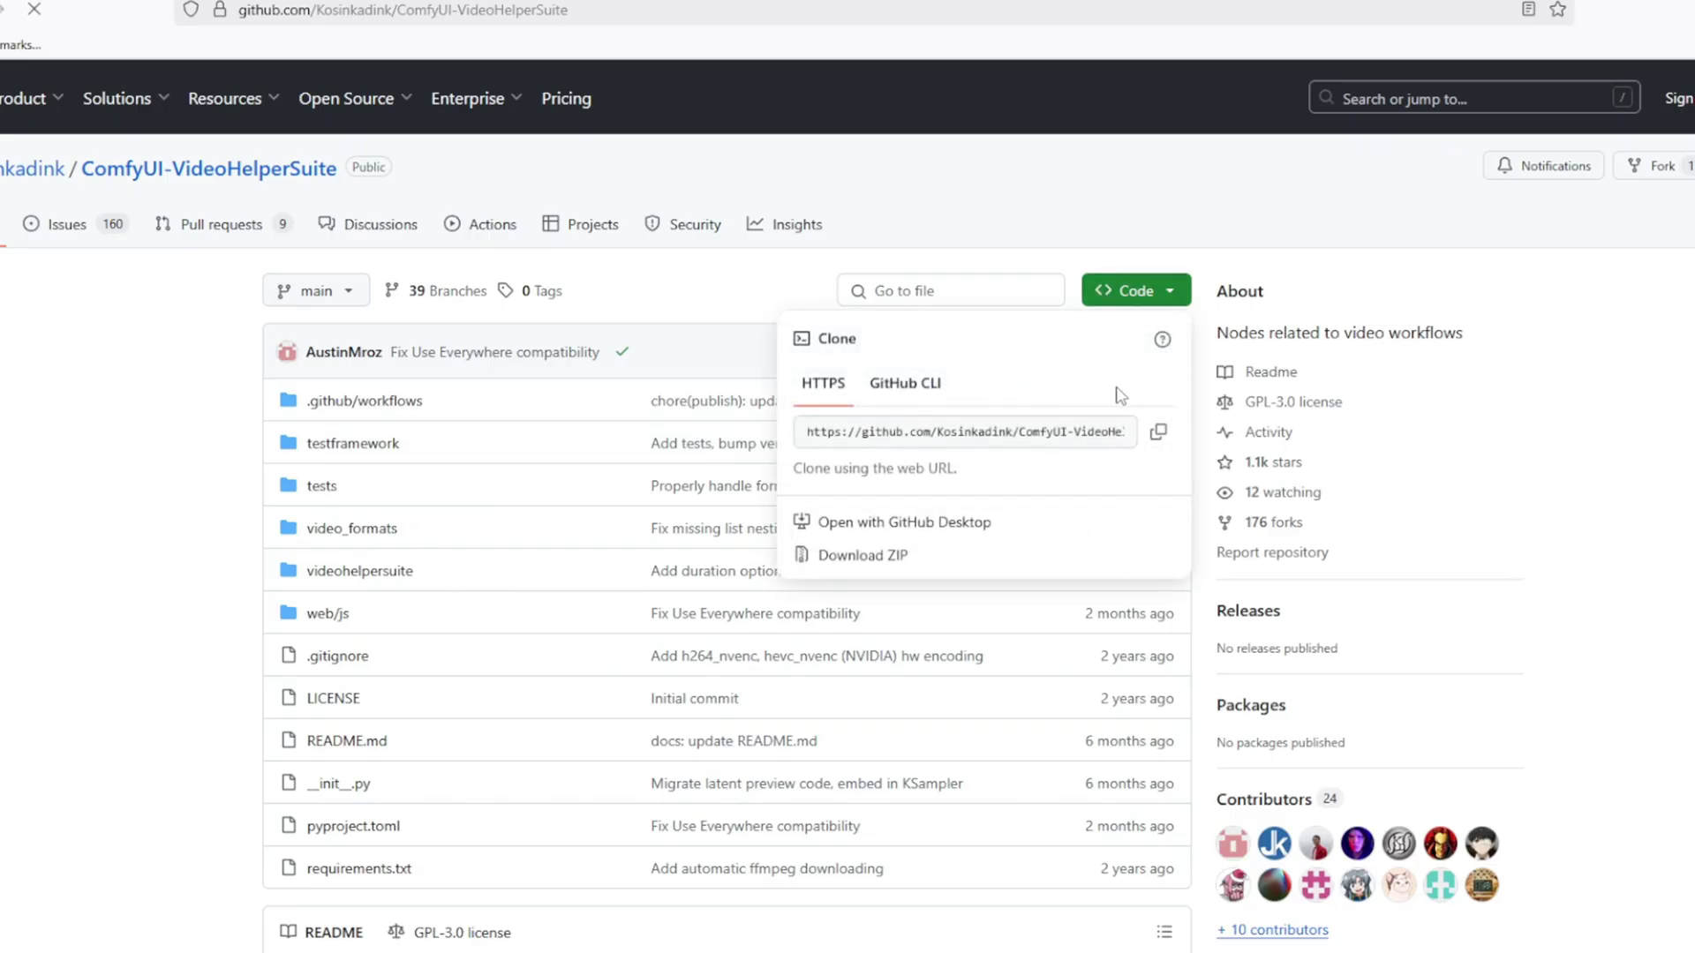
pyautogui.click(1158, 431)
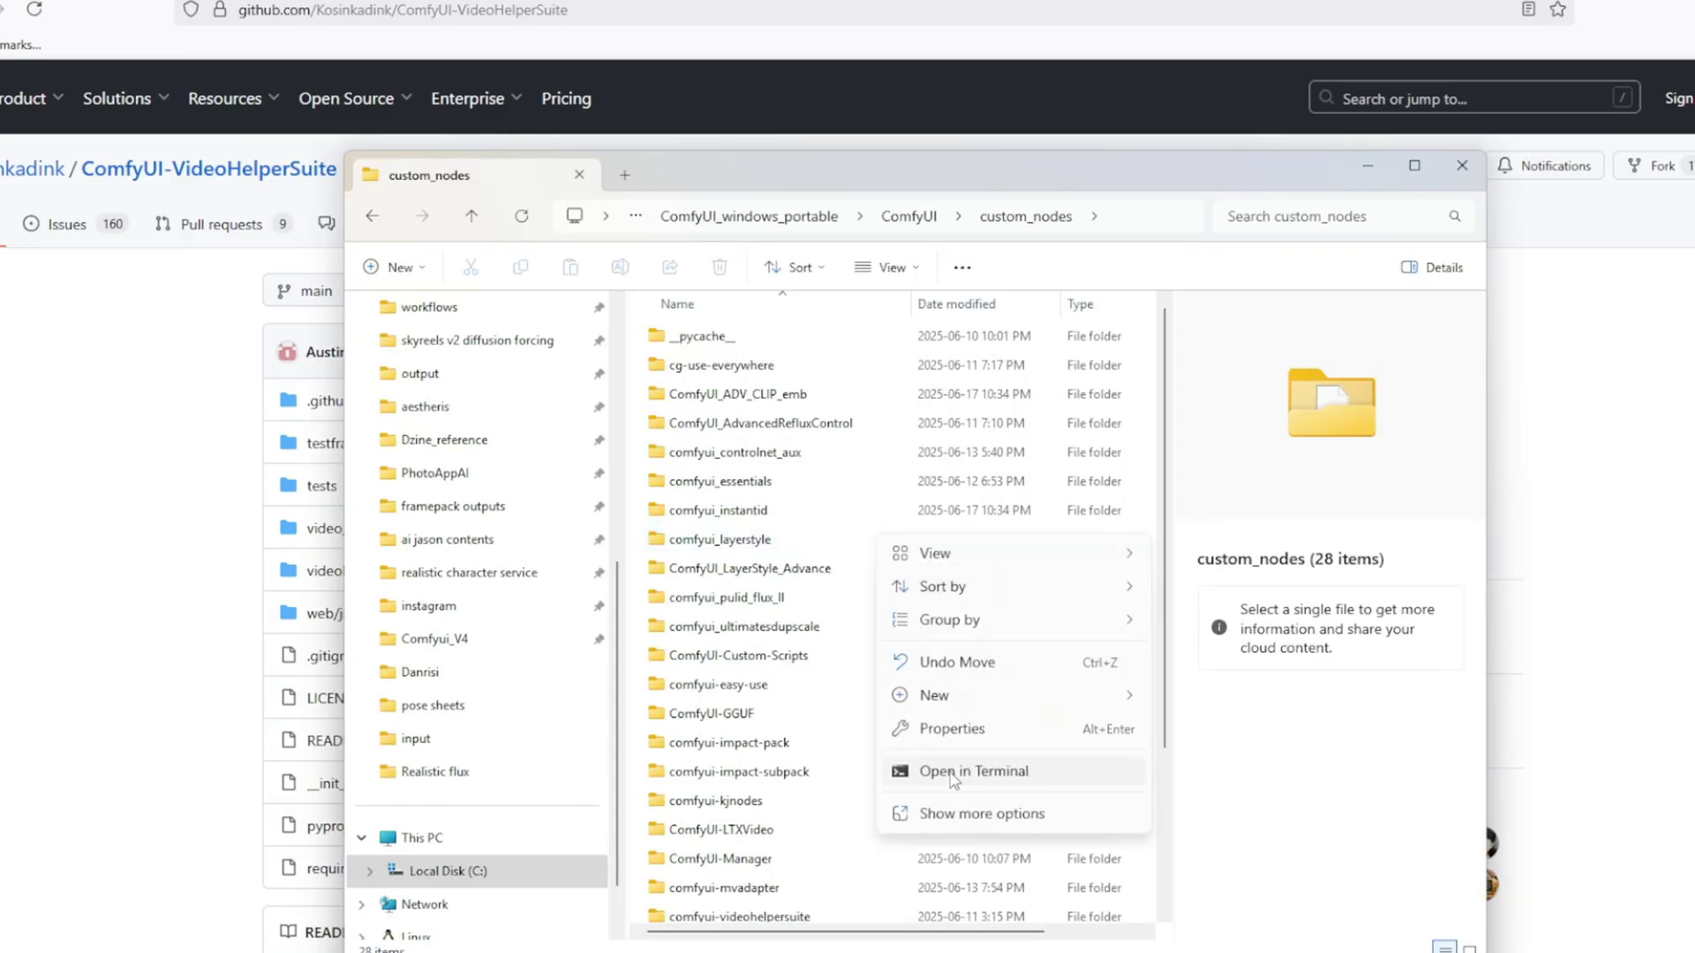
# In a terminal in the custom_nodes folder, enter git clone with the pasted repository URL.
pyautogui.click(645, 483)
pyautogui.write('git clone')
pyautogui.write('https://github.com/Kosinkadink/ComfyUI-VideoHelperSuite.git')
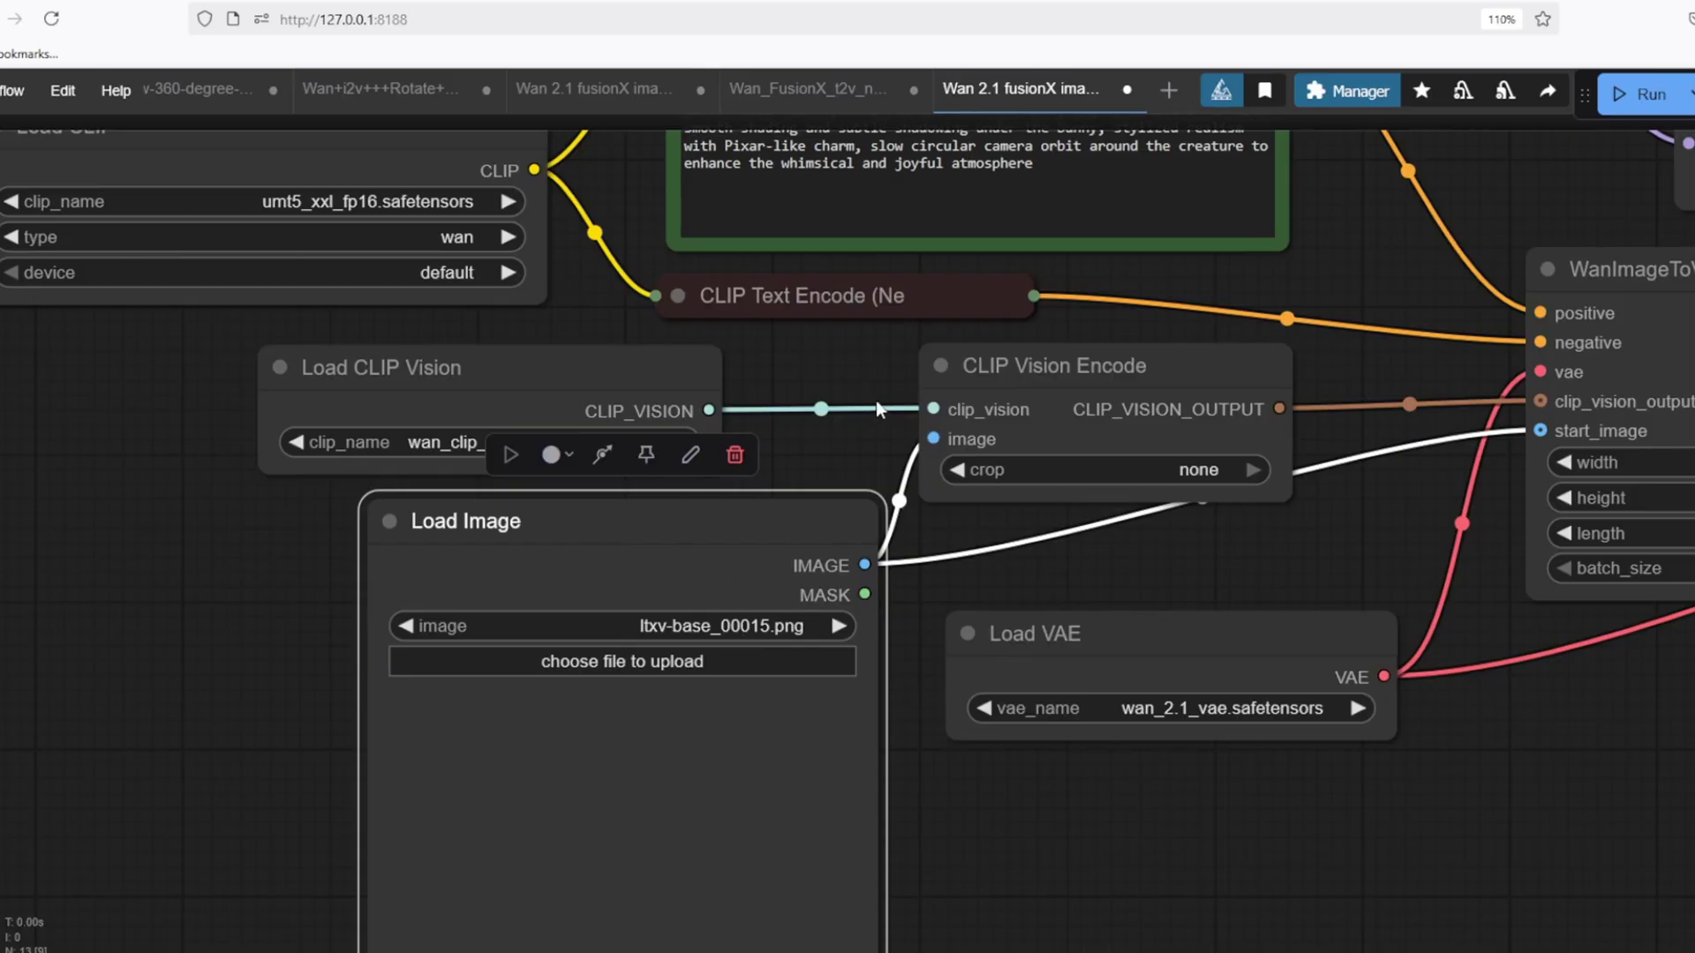
# Set Load Diffusion Model to wan2114BFusionx_fusionxImage2video.safetensors and survey the graph through Video Combine.
pyautogui.scroll(5, 876, 400)
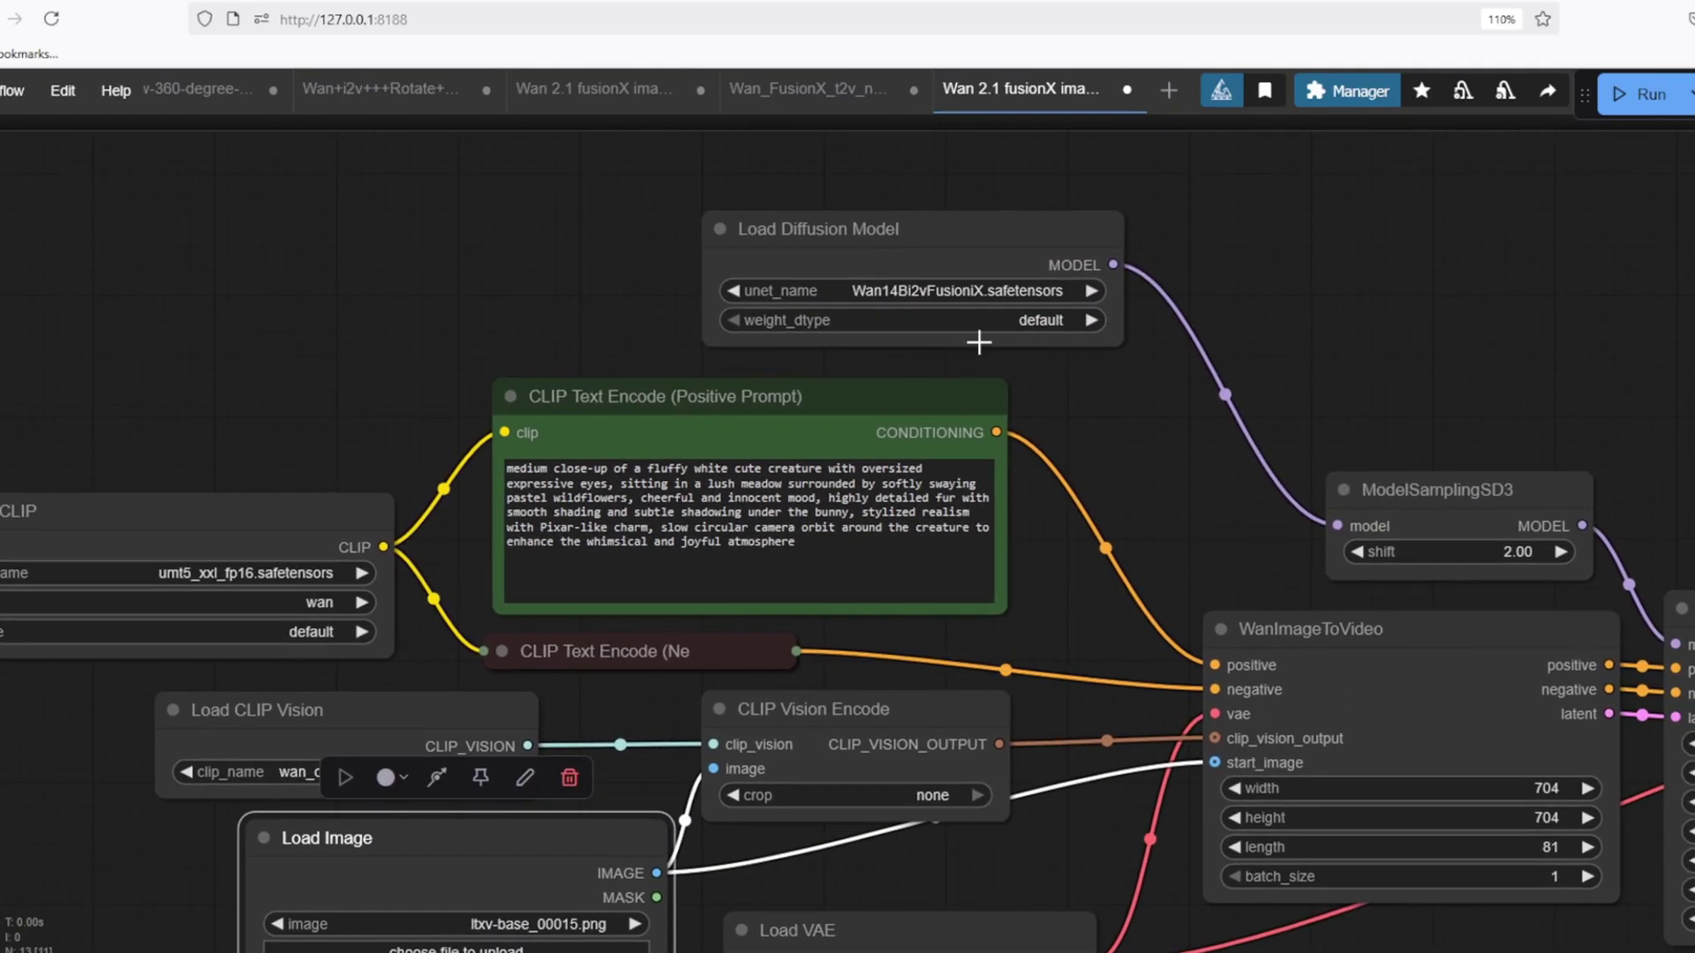
pyautogui.click(968, 294)
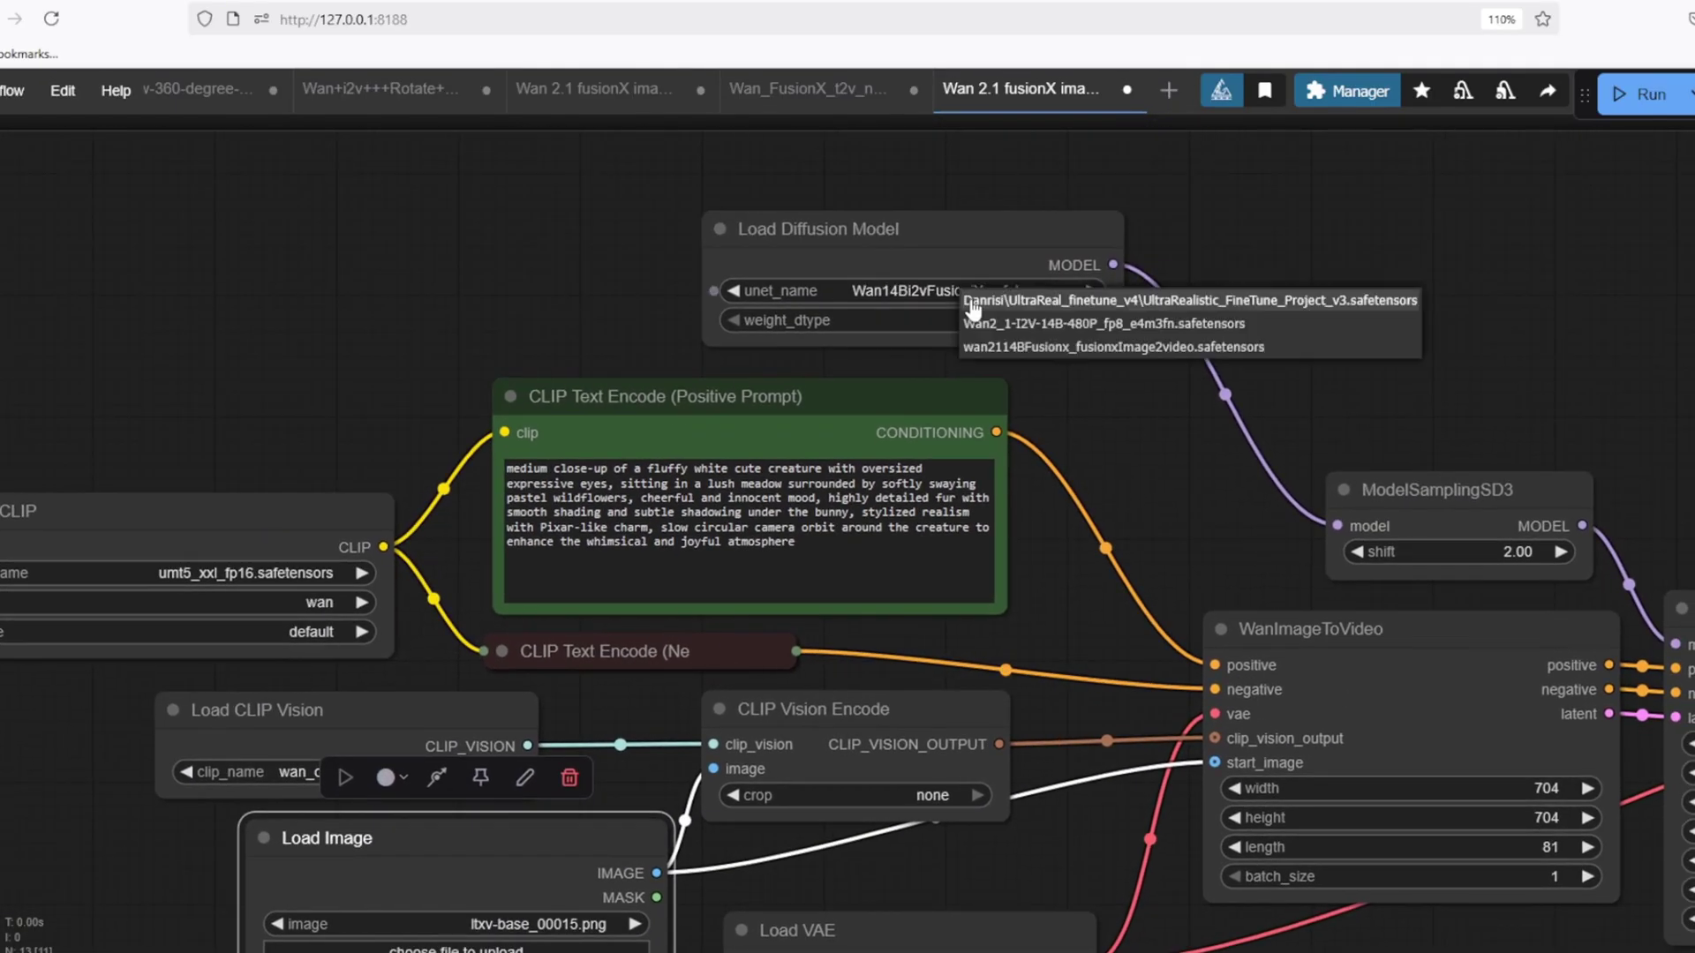
pyautogui.click(1033, 349)
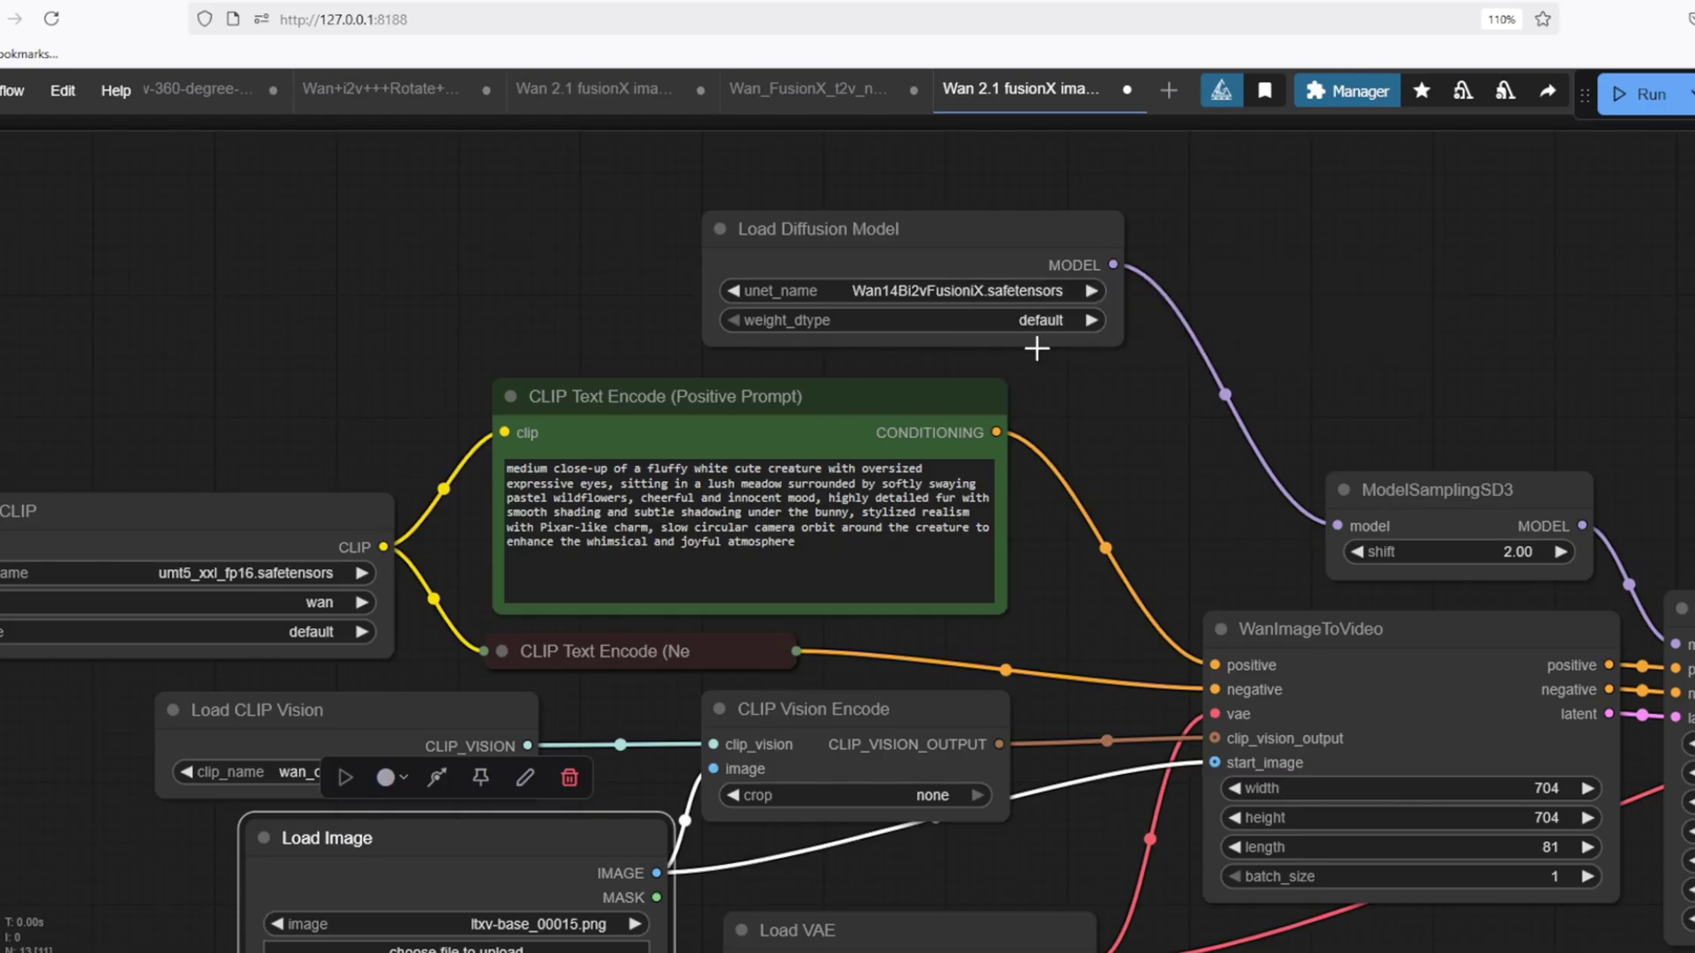
pyautogui.moveTo(1033, 353); pyautogui.dragTo(737, 249)
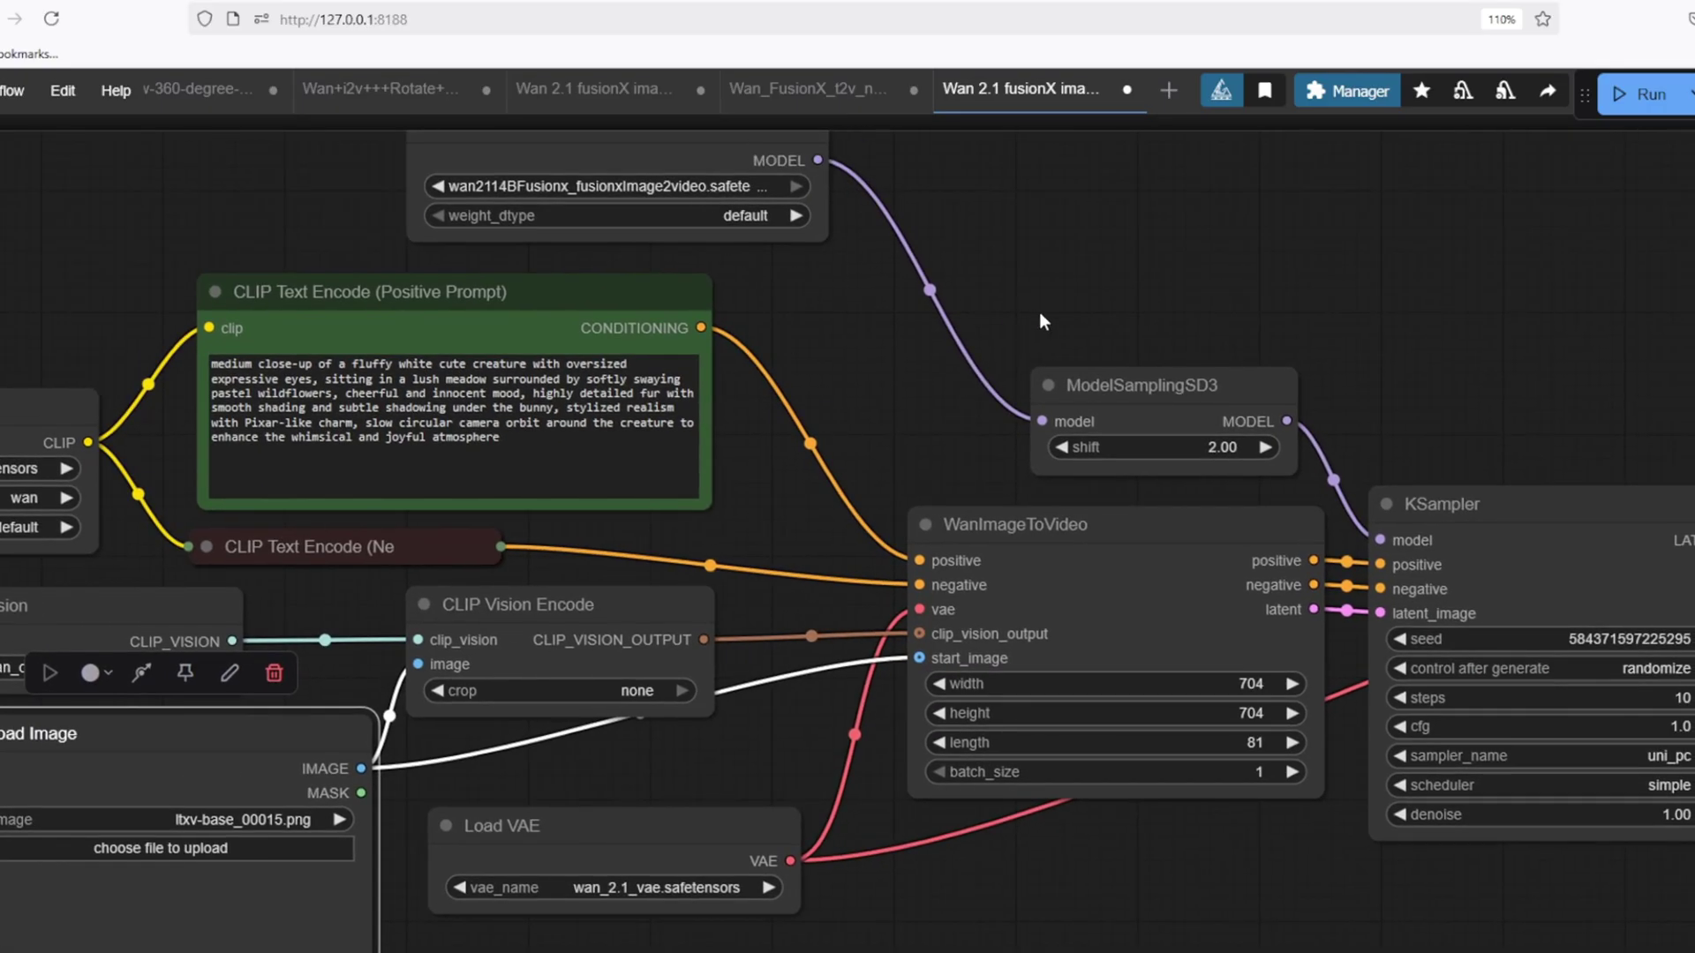
pyautogui.moveTo(1151, 355); pyautogui.dragTo(697, 297)
pyautogui.moveTo(1310, 406); pyautogui.dragTo(1125, 614)
pyautogui.click(1385, 541)
pyautogui.moveTo(1385, 541); pyautogui.dragTo(1298, 541)
pyautogui.moveTo(1006, 641); pyautogui.dragTo(1218, 694)
pyautogui.moveTo(514, 339); pyautogui.dragTo(1320, 426)
pyautogui.moveTo(890, 413); pyautogui.dragTo(1105, 424)
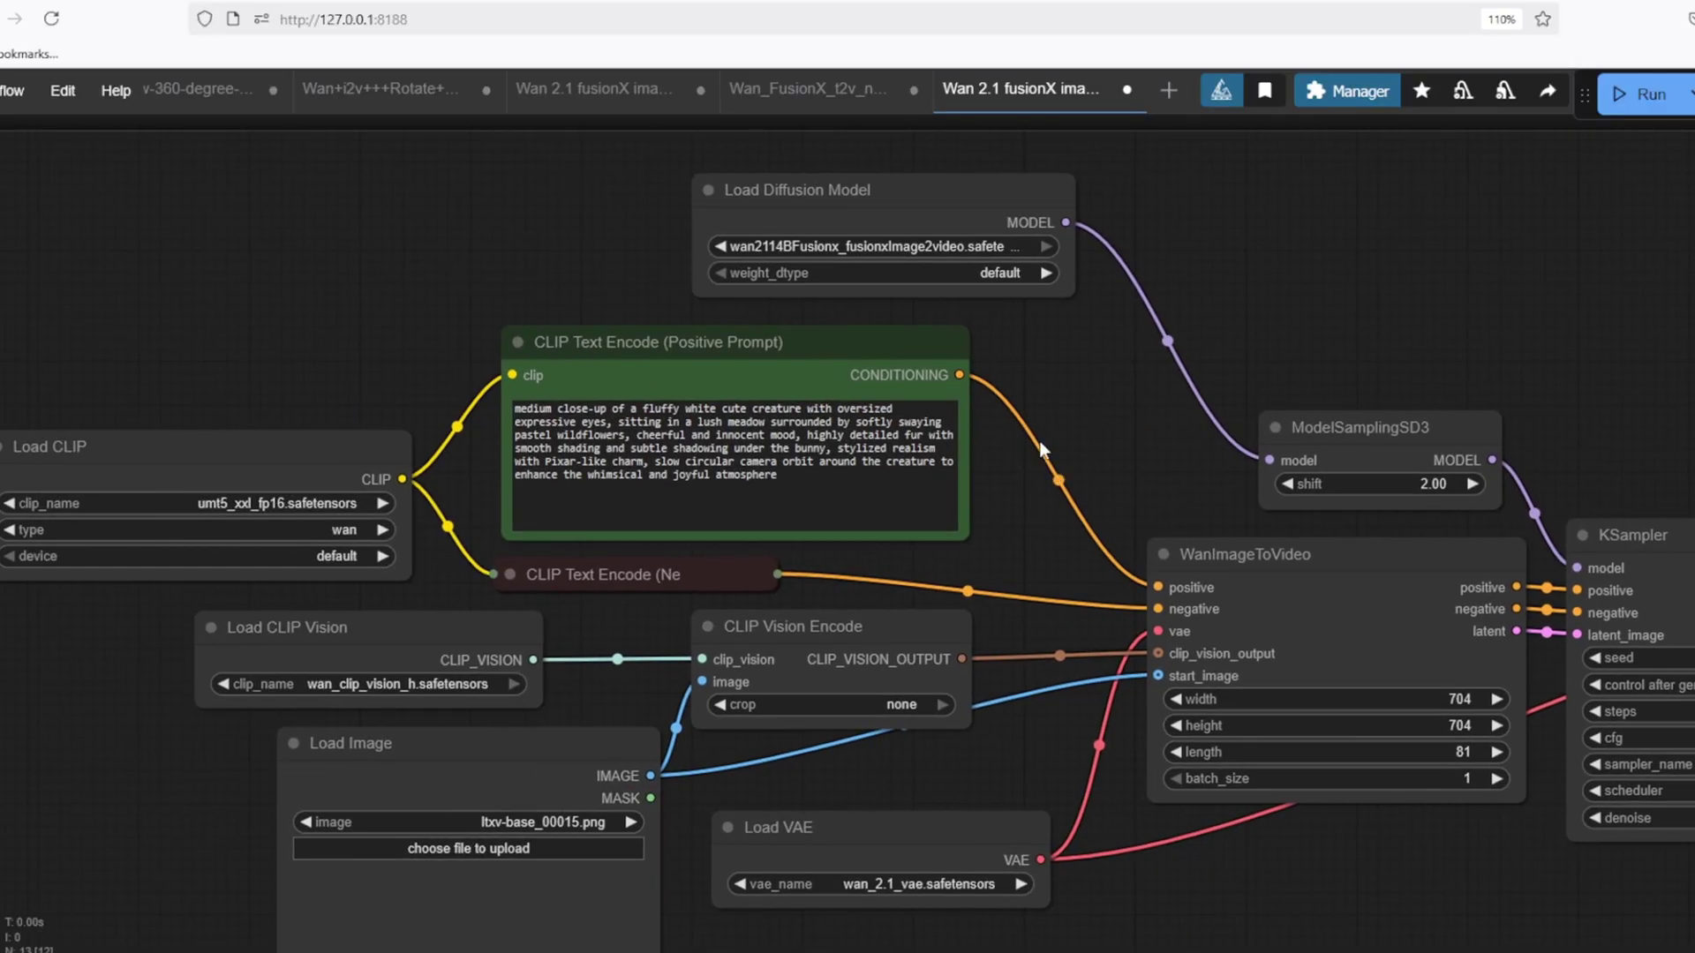
pyautogui.click(946, 248)
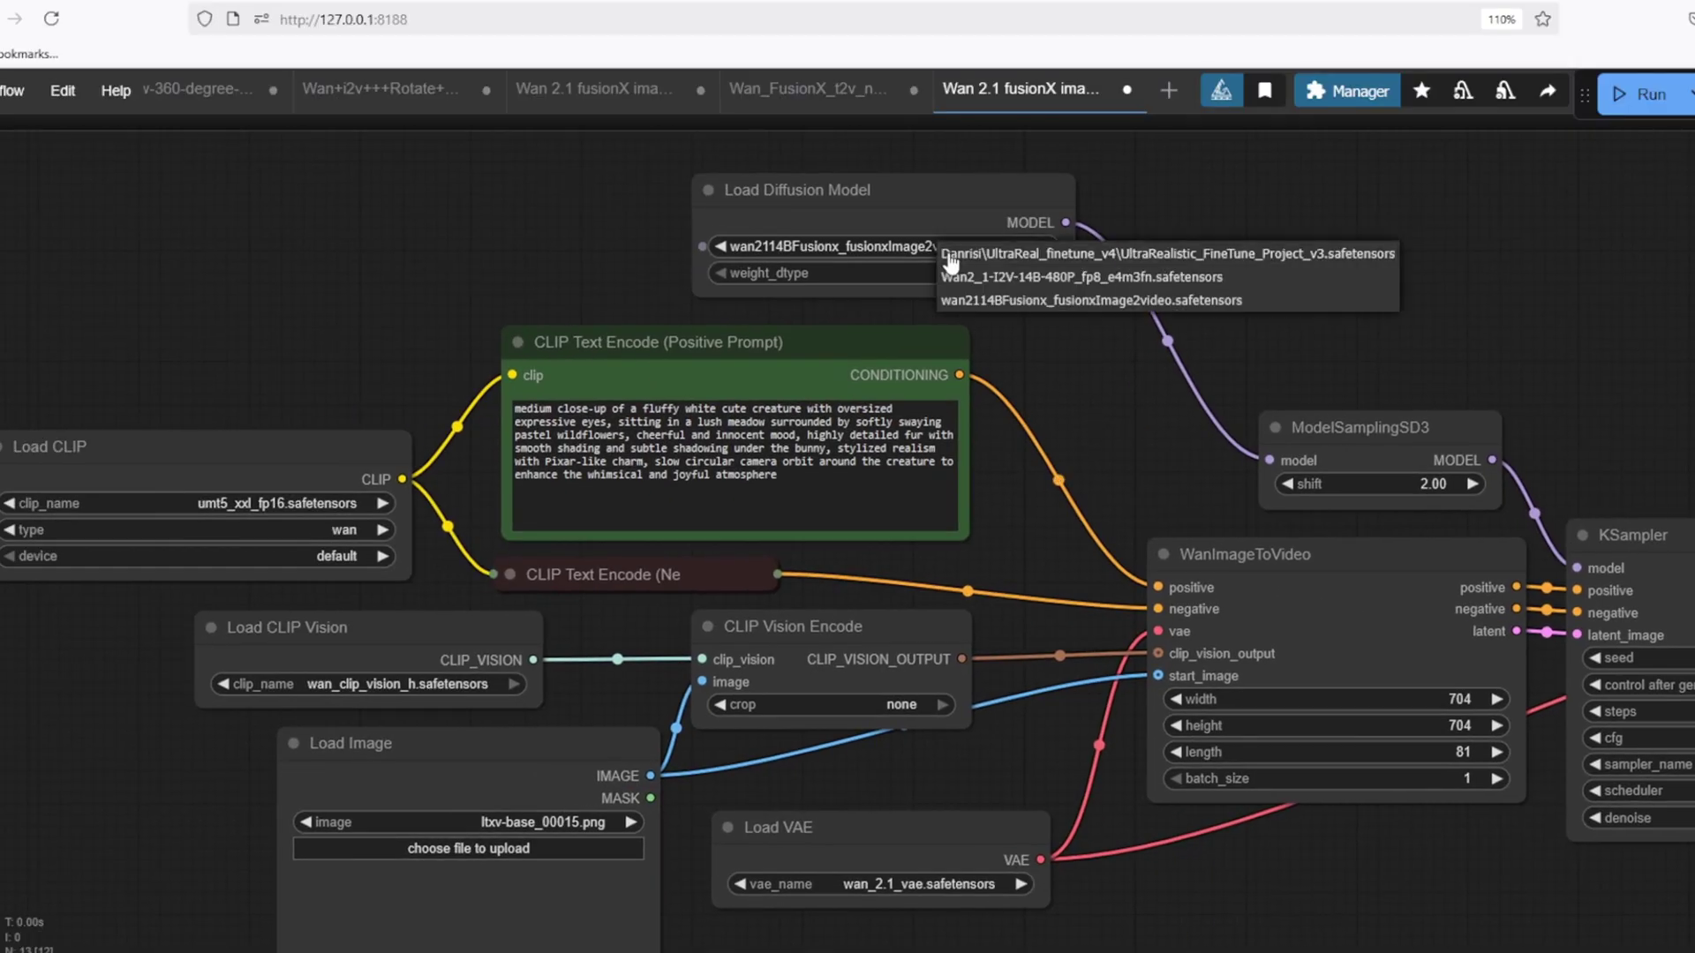
pyautogui.click(1009, 302)
# Keep wan_2.1_vae.safetensors, the CLIP Vision model and umt5_xxl_fp16 text encoder, then select the positive prompt text.
pyautogui.moveTo(1133, 451); pyautogui.dragTo(958, 316)
pyautogui.click(720, 713)
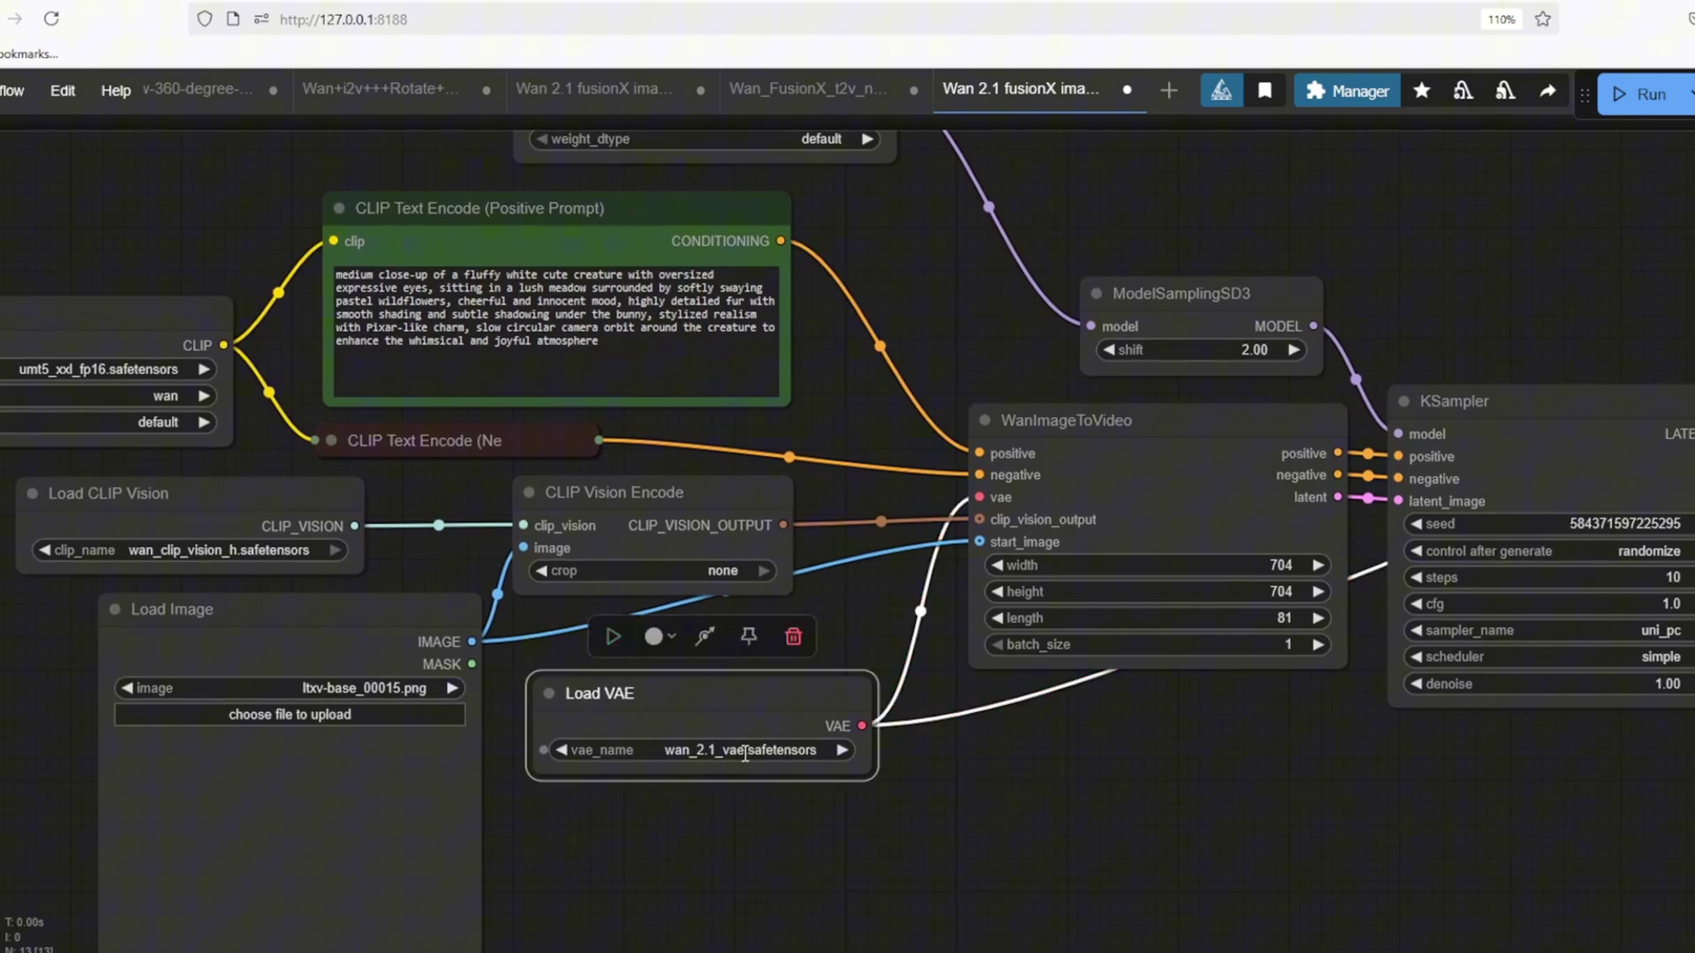
pyautogui.click(744, 751)
pyautogui.click(792, 914)
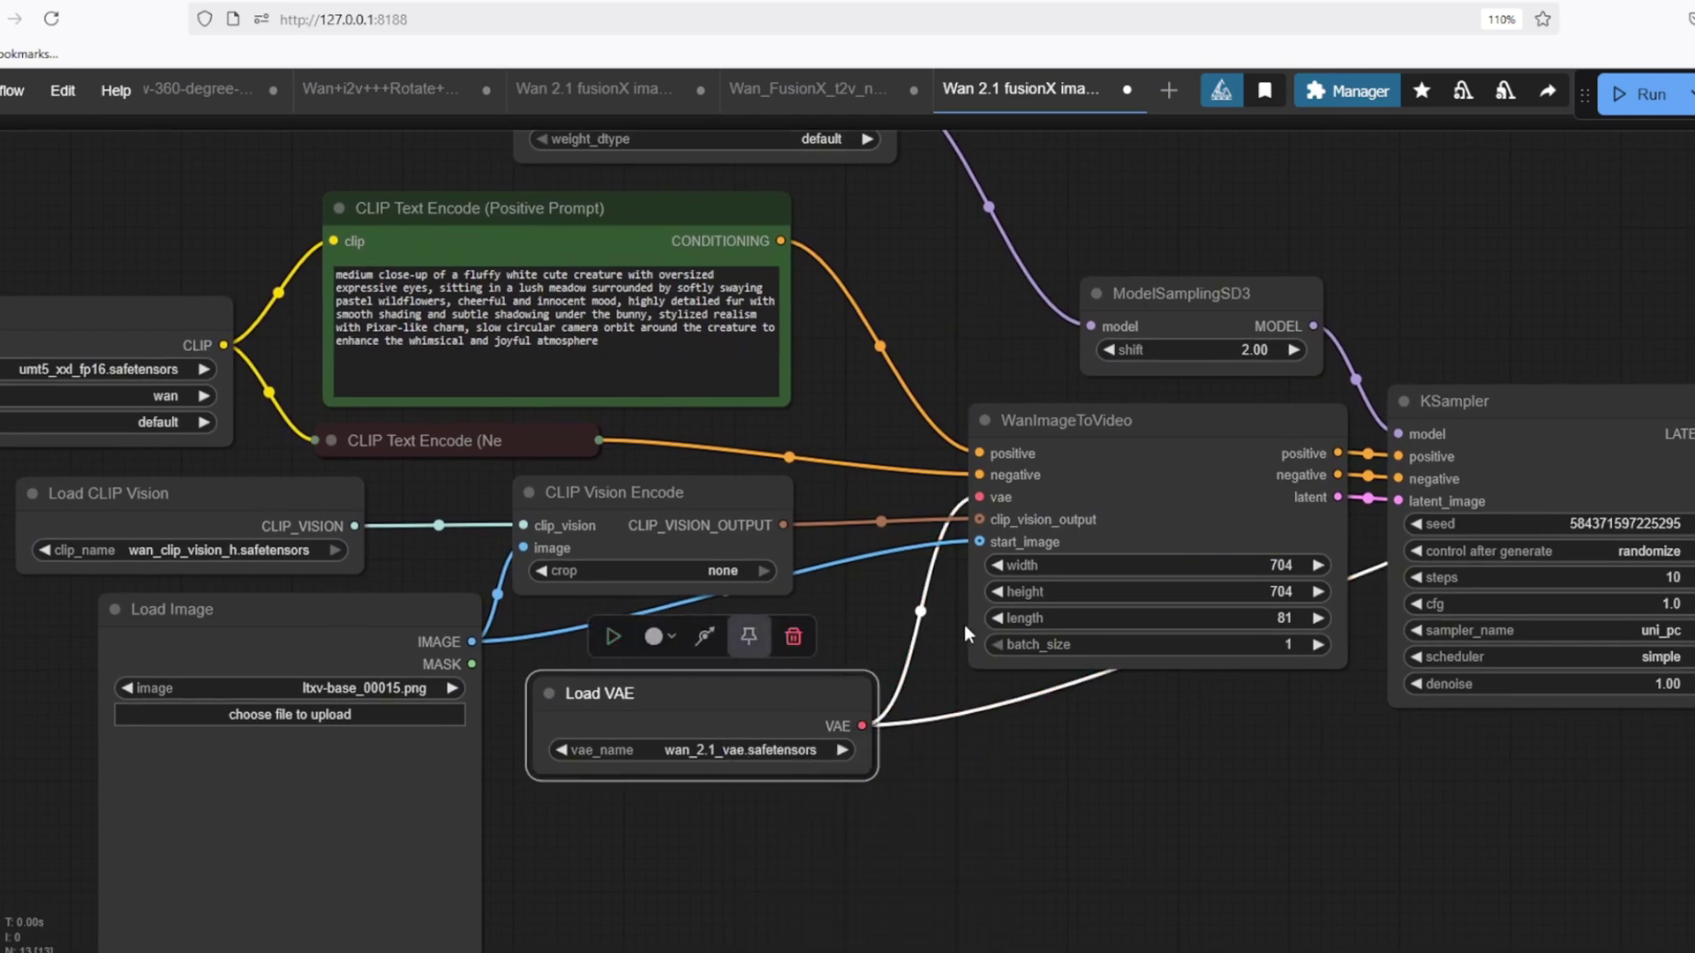
pyautogui.moveTo(286, 571); pyautogui.dragTo(370, 577)
pyautogui.click(369, 556)
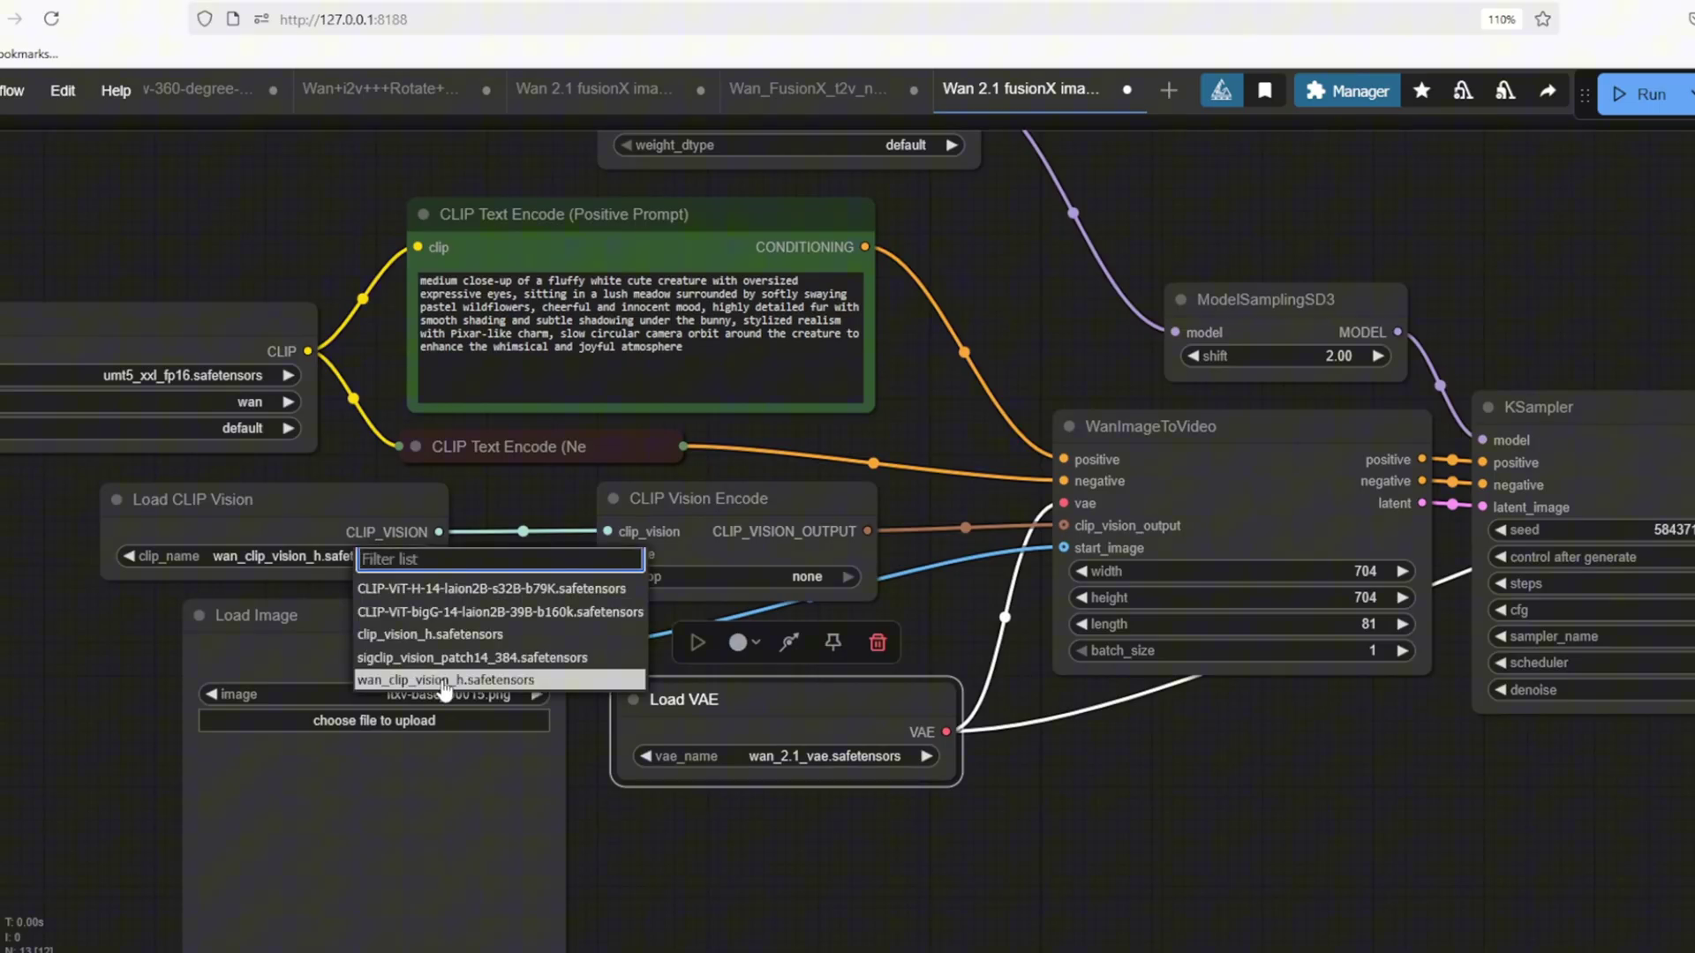
pyautogui.click(404, 628)
pyautogui.click(224, 372)
pyautogui.click(317, 652)
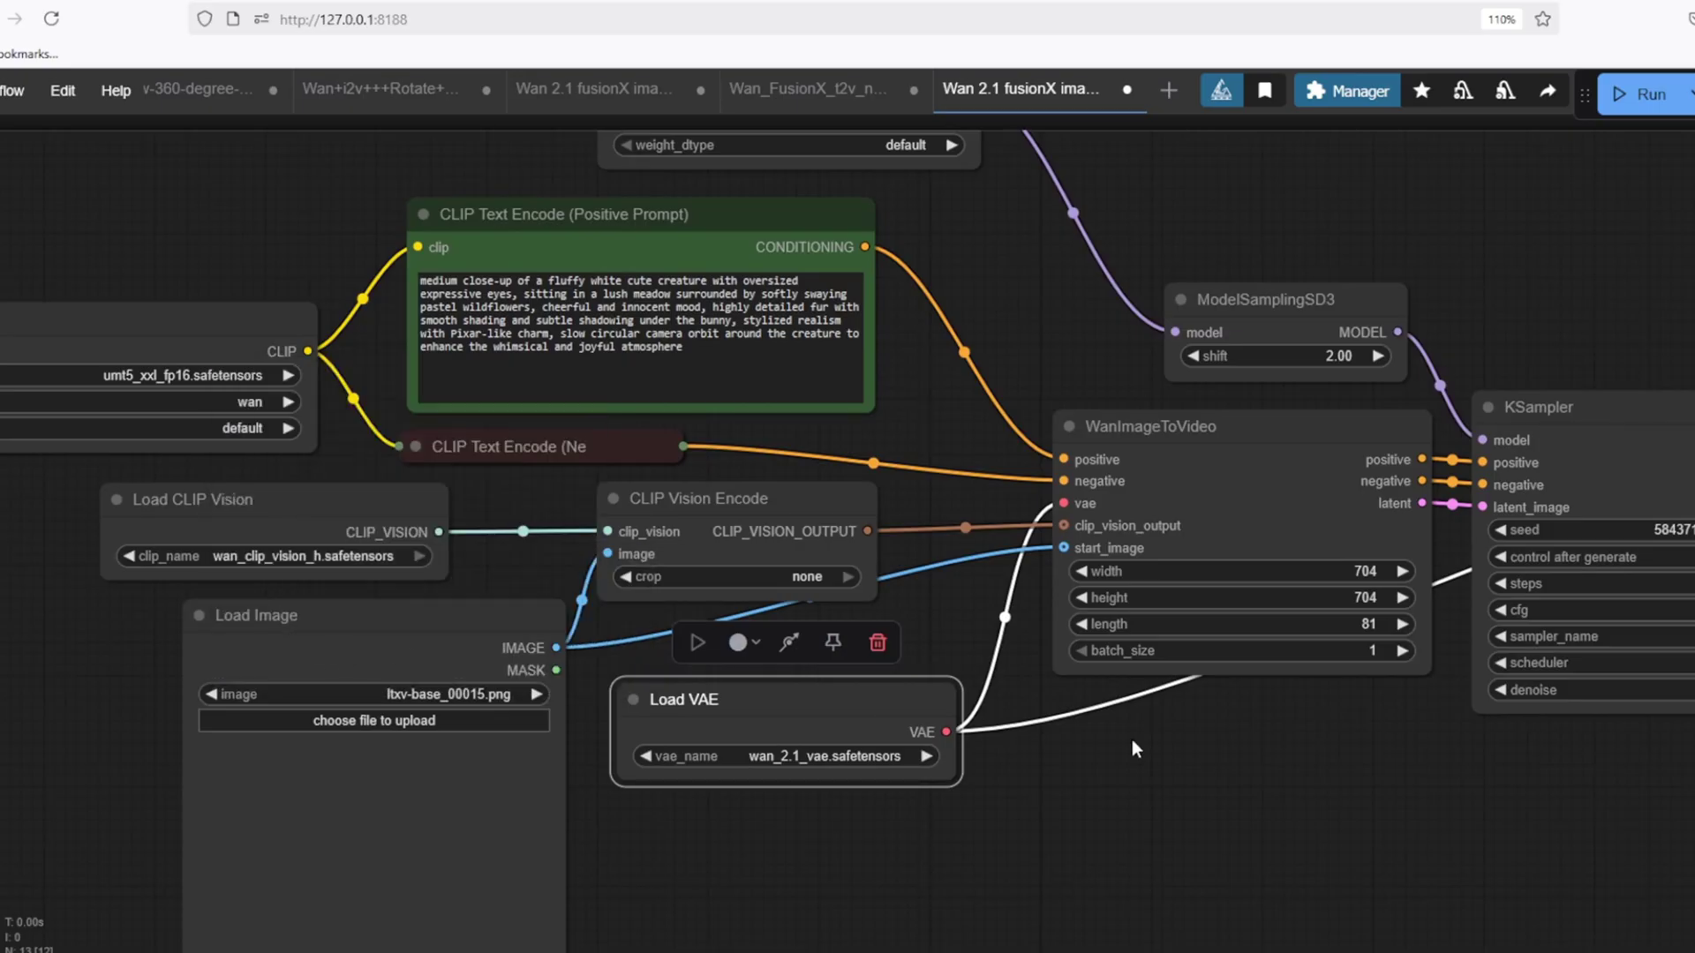
pyautogui.moveTo(989, 655); pyautogui.dragTo(1083, 728)
pyautogui.moveTo(751, 438); pyautogui.dragTo(486, 340)
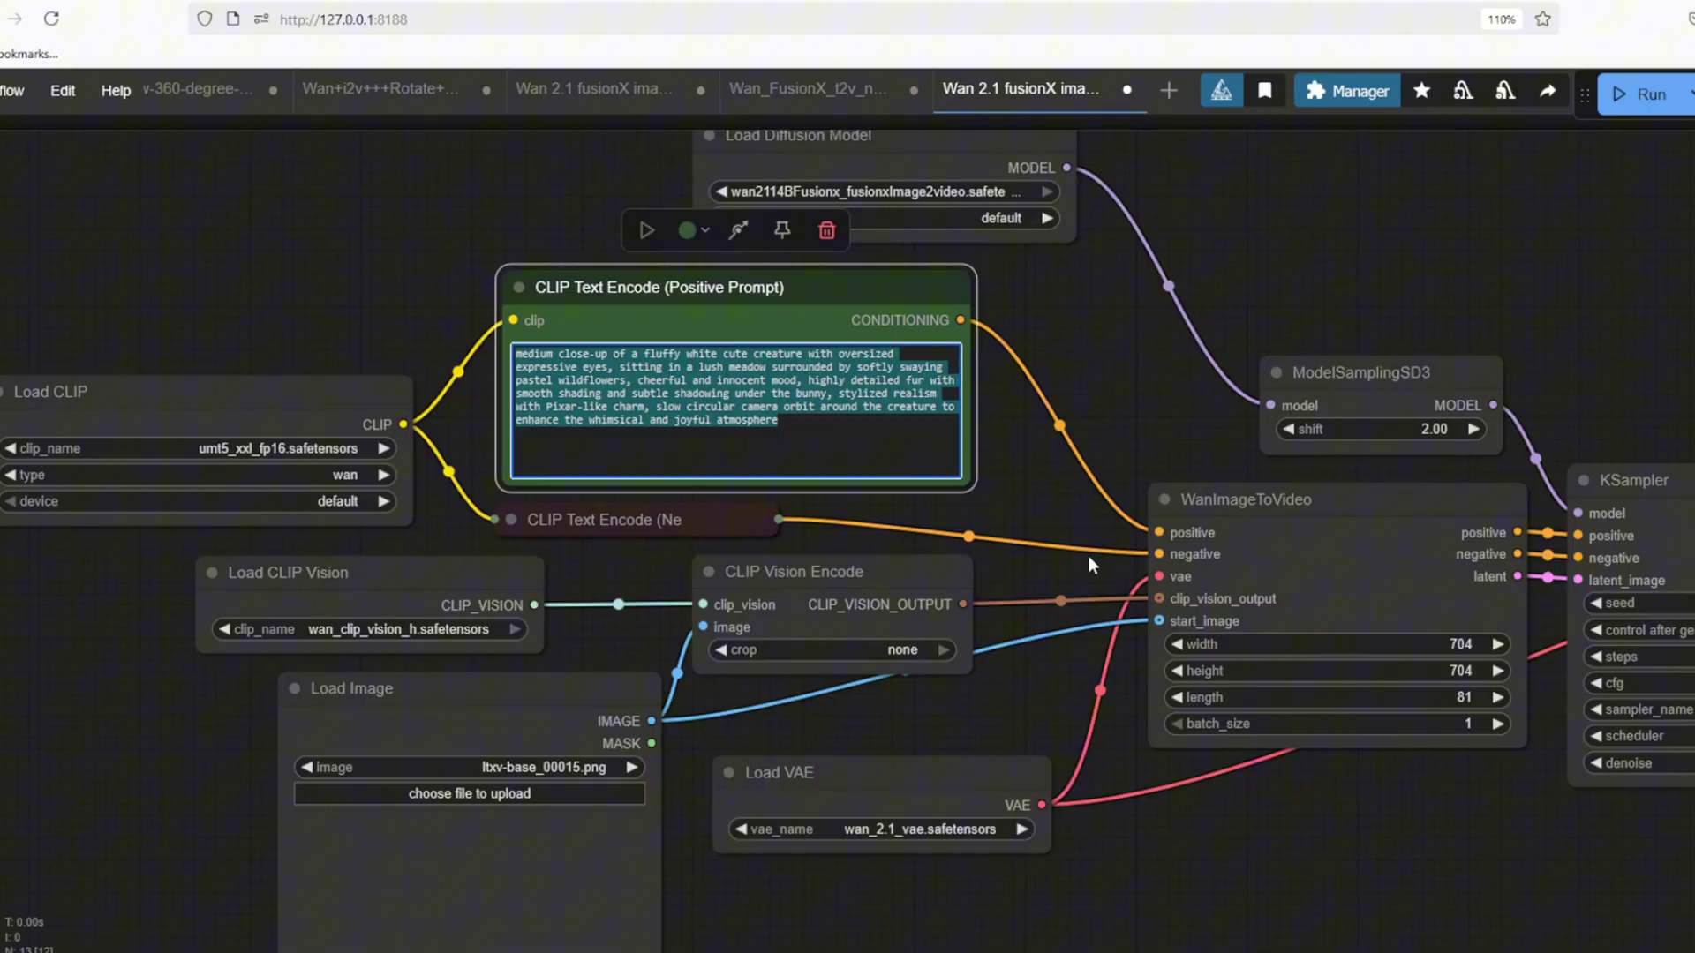
# Open the elven archer example's generation details, expand the prompt and select its full text.
pyautogui.click(1062, 567)
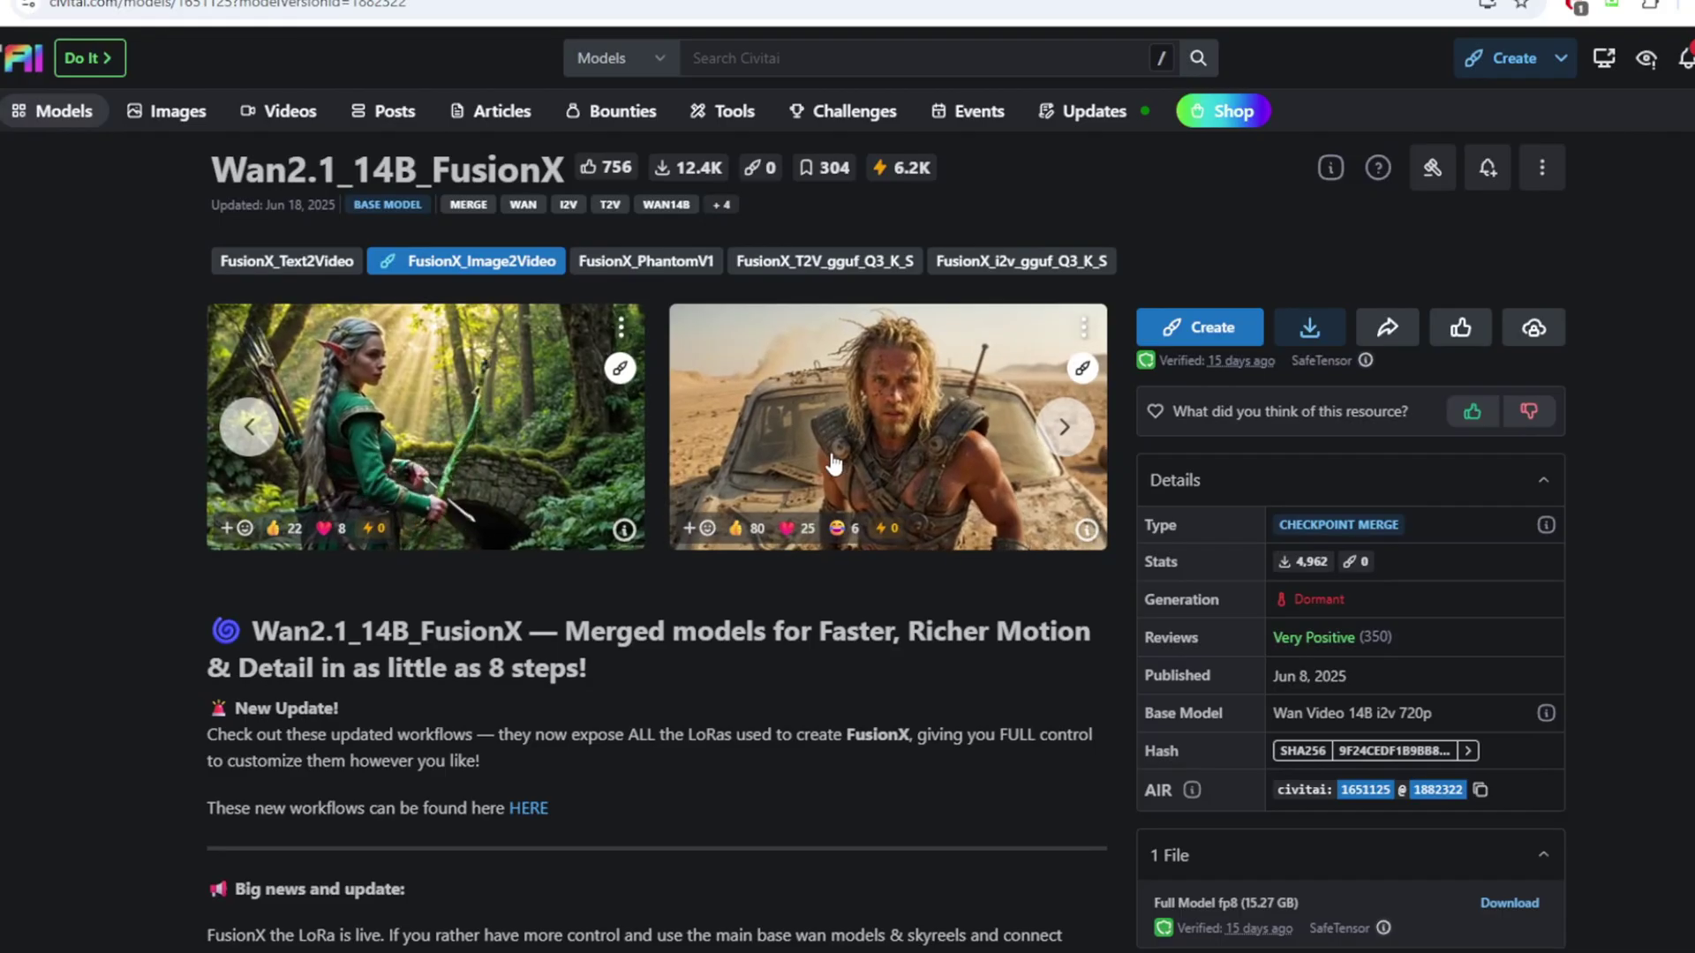
pyautogui.click(624, 531)
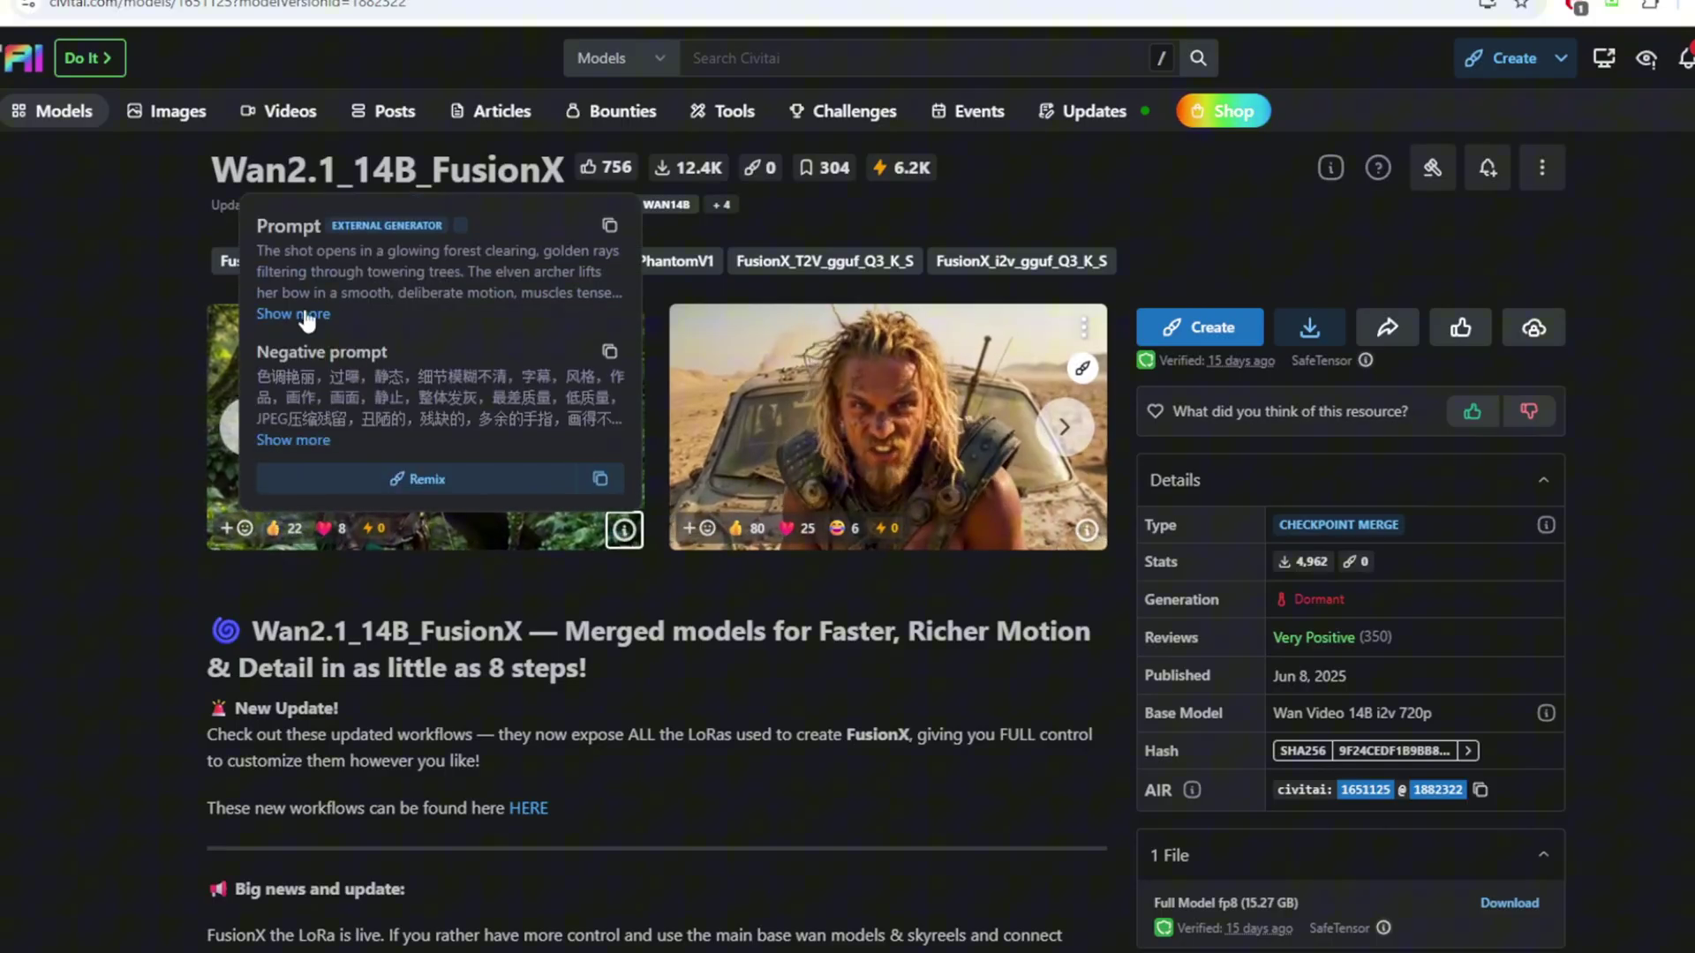
pyautogui.click(281, 206)
pyautogui.moveTo(257, 146); pyautogui.dragTo(583, 293)
pyautogui.click(436, 191)
pyautogui.click(53, 329)
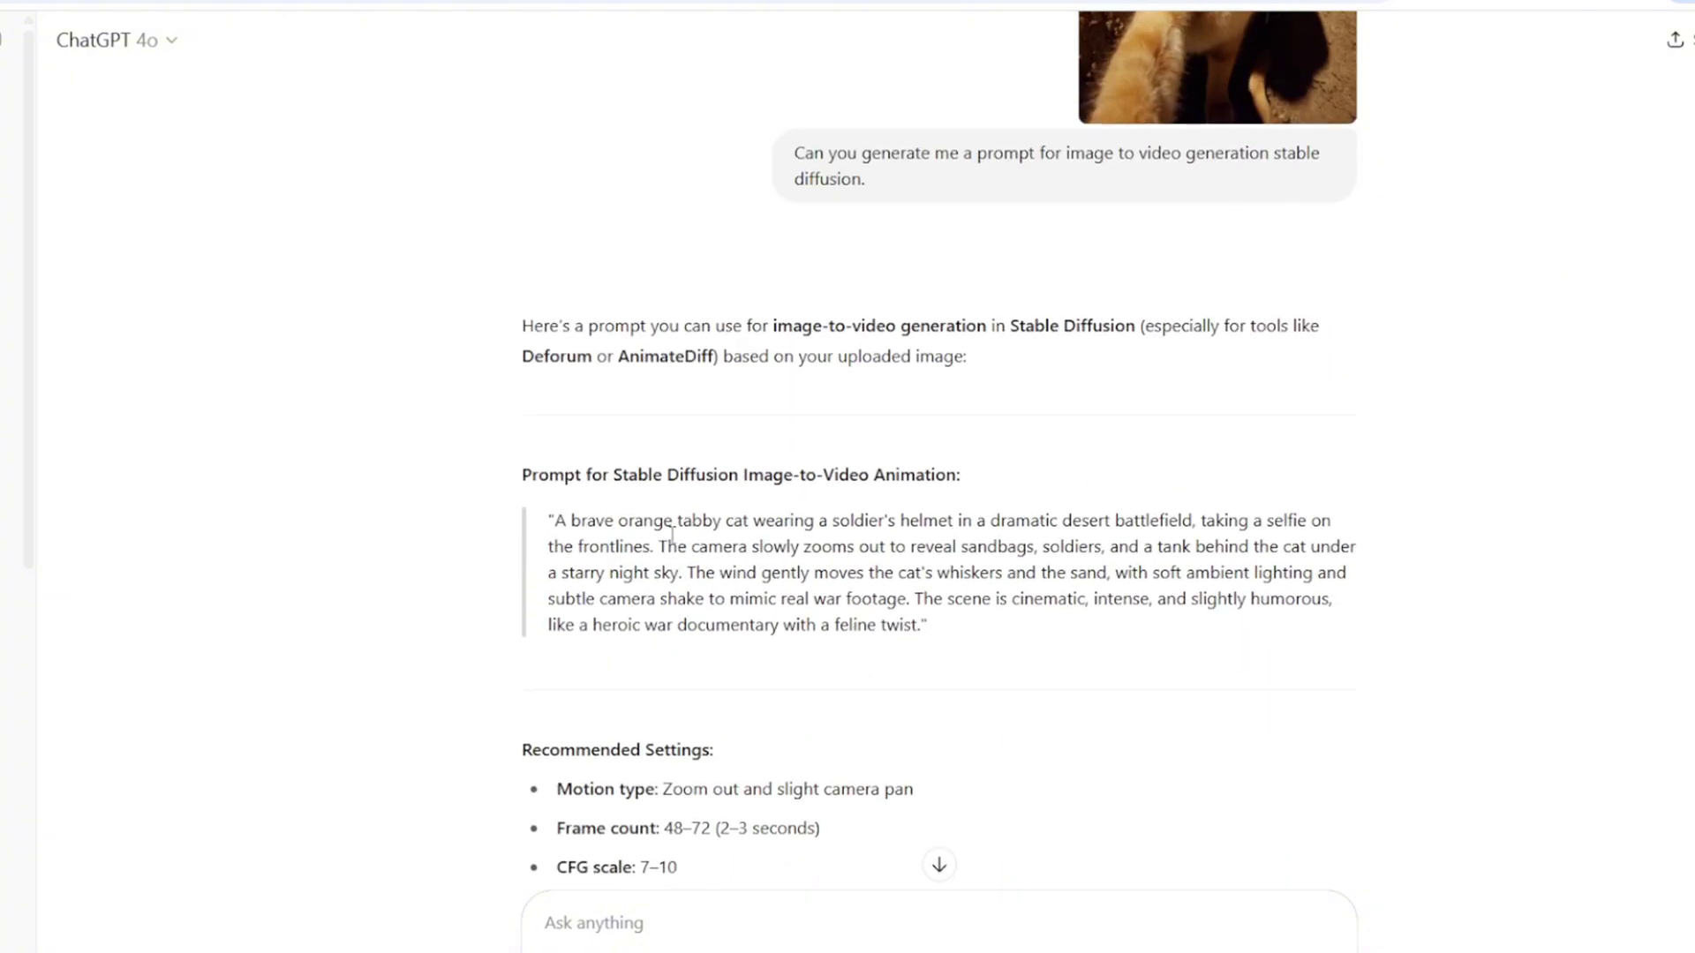
pyautogui.moveTo(561, 517); pyautogui.dragTo(852, 579)
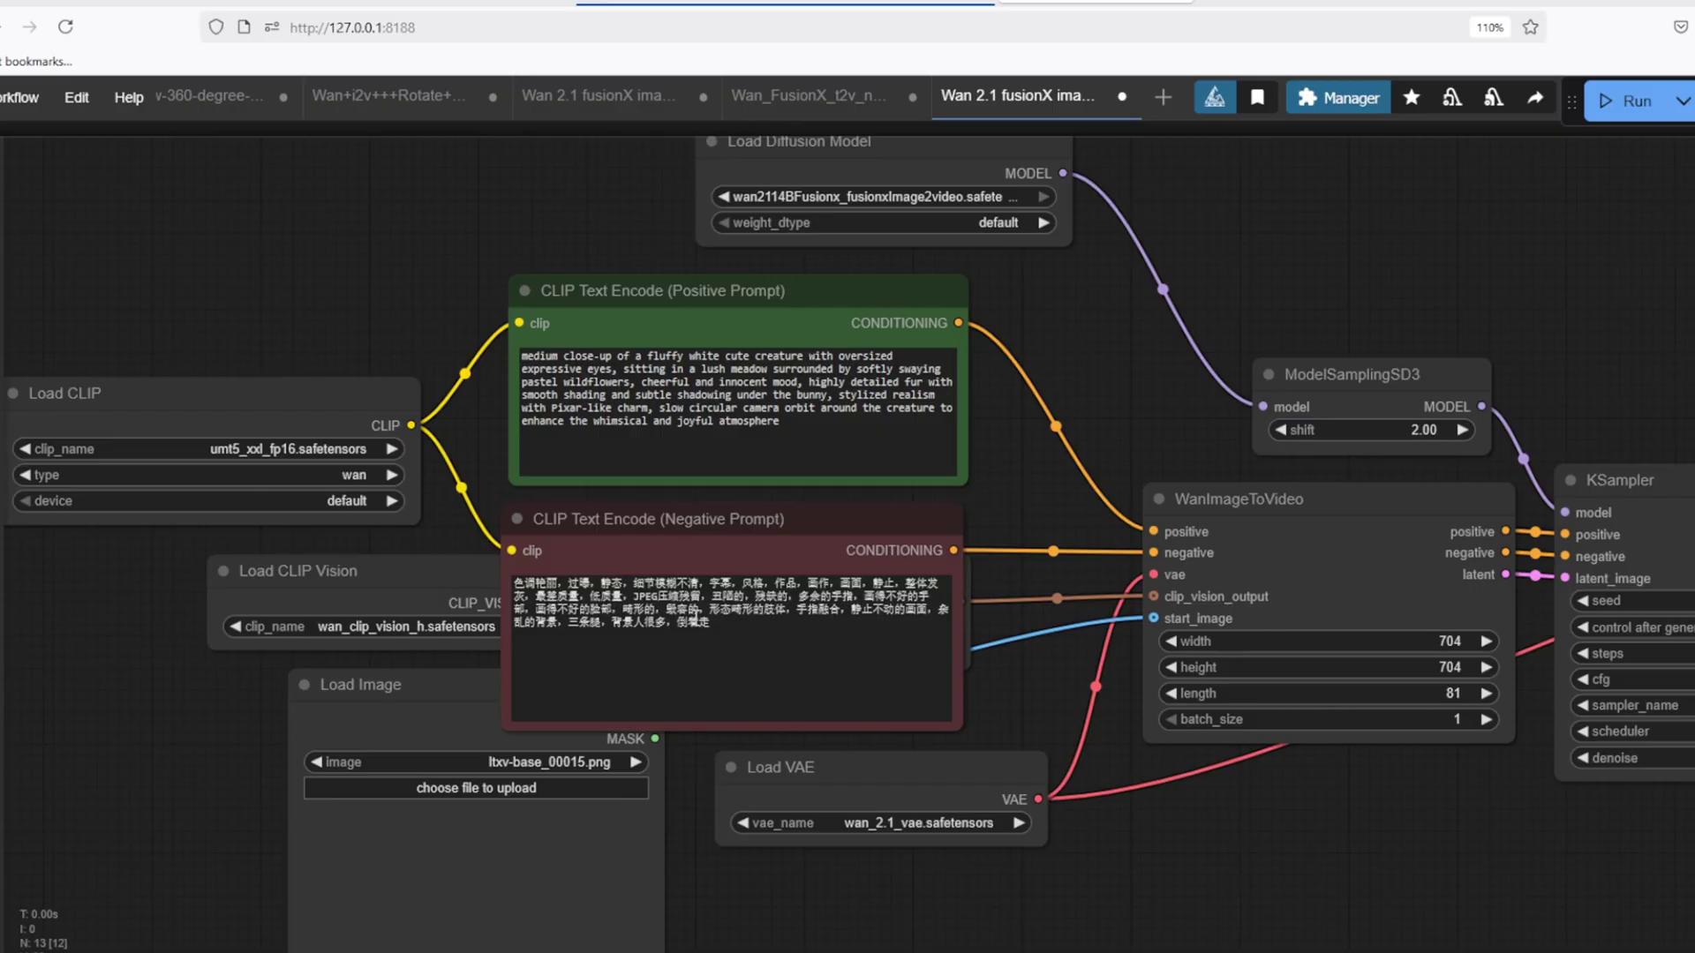
pyautogui.click(752, 635)
pyautogui.hotkey('ctrl', 'a')
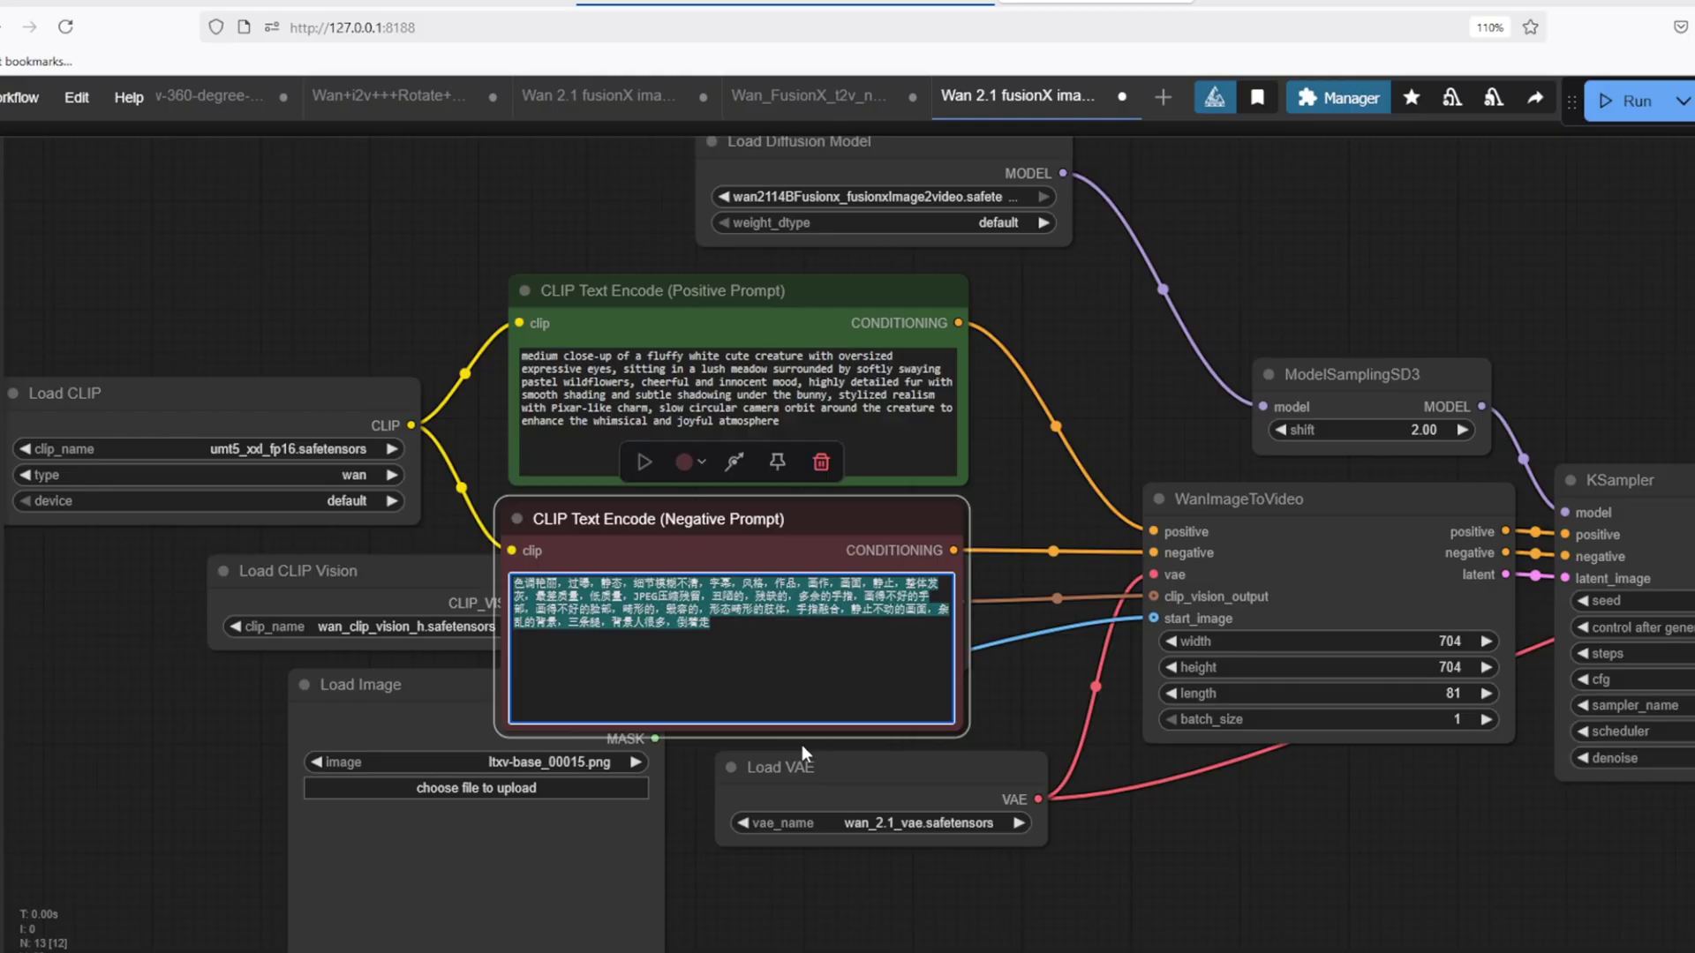
pyautogui.click(517, 519)
pyautogui.moveTo(1056, 704); pyautogui.dragTo(751, 726)
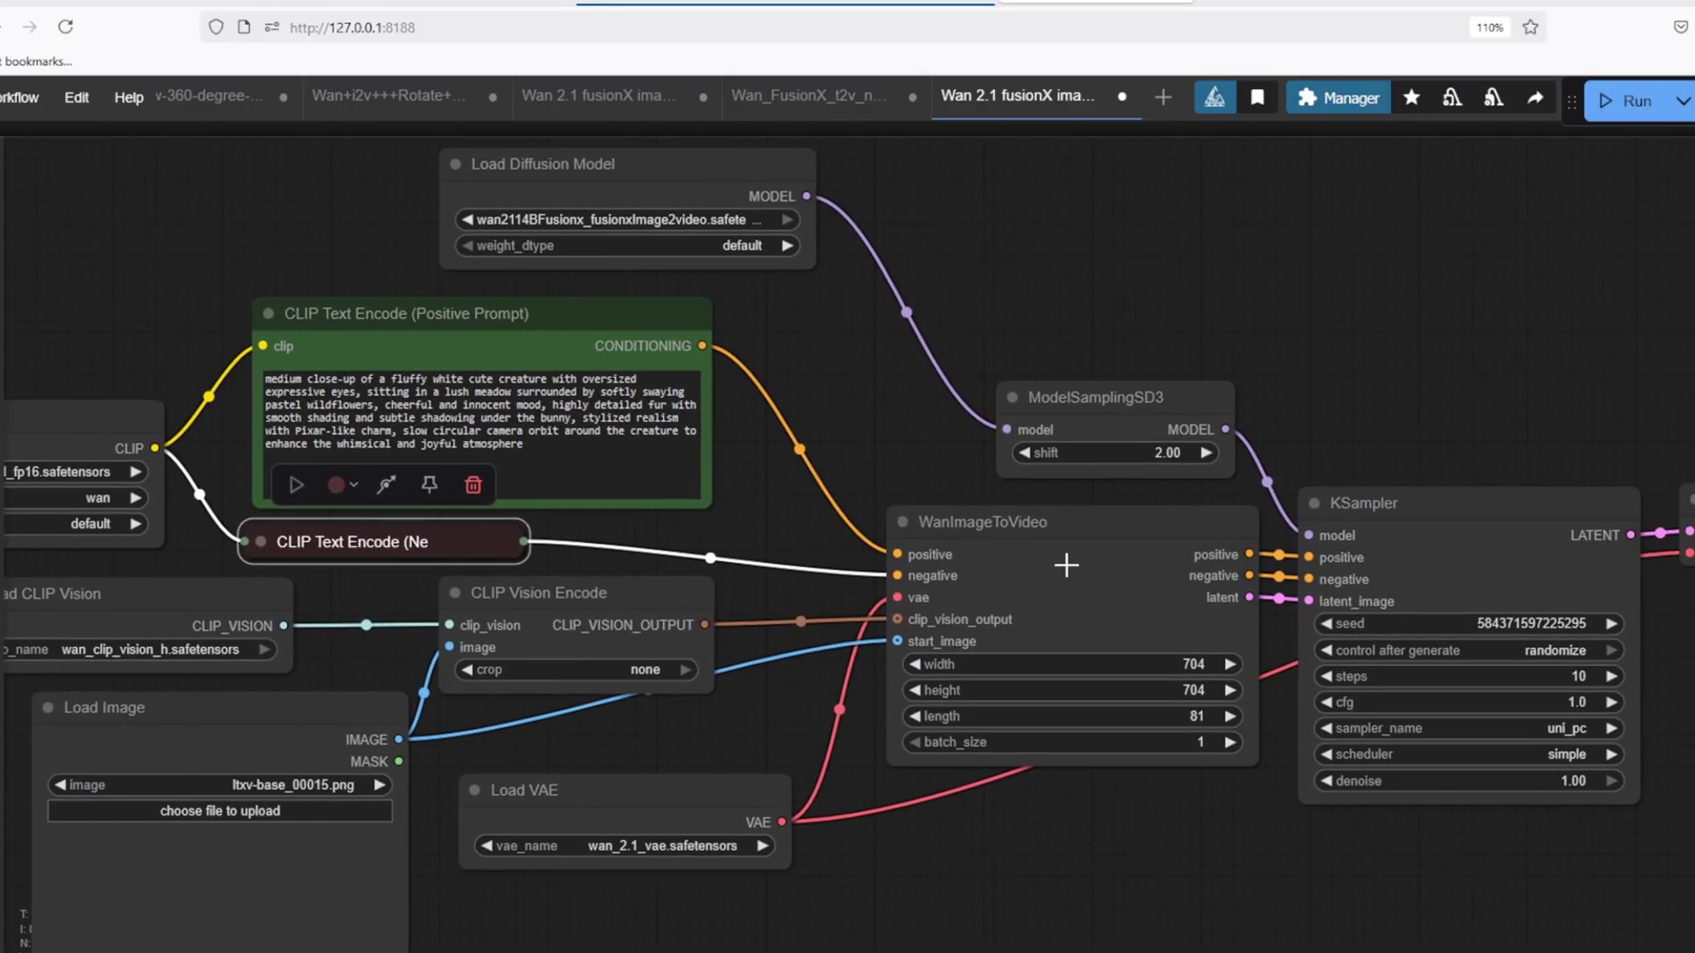
pyautogui.click(1053, 566)
pyautogui.scroll(-2, 1044, 577)
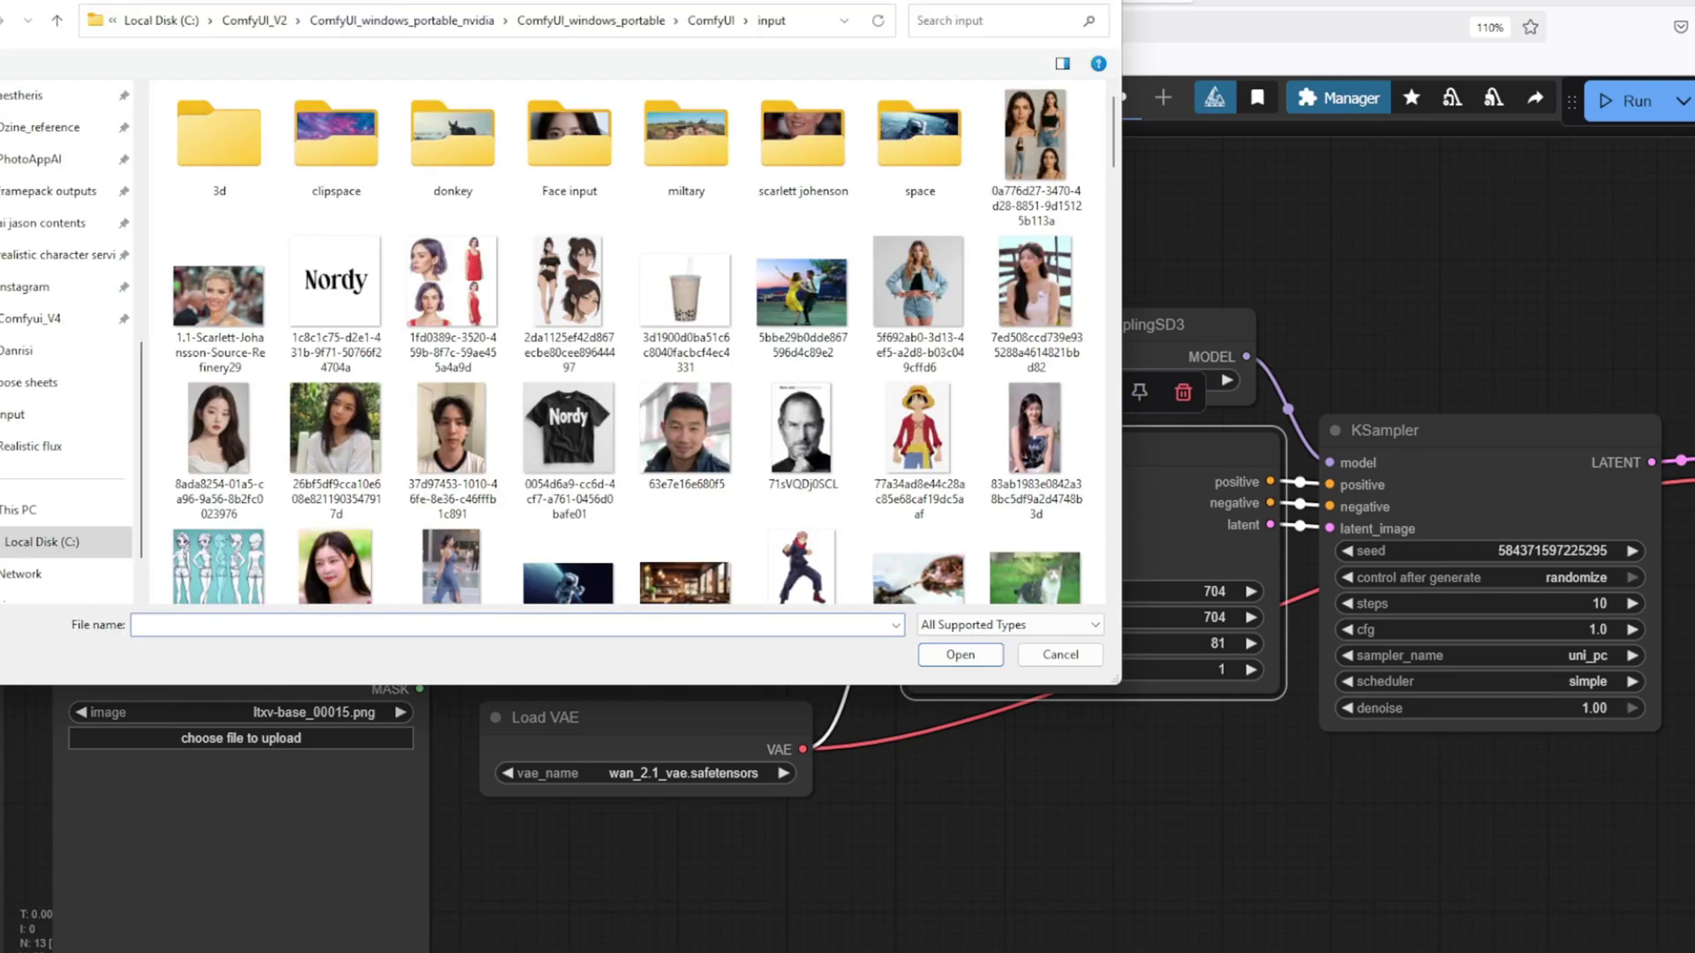
pyautogui.press('Escape')
pyautogui.moveTo(1299, 788); pyautogui.dragTo(1164, 802)
pyautogui.moveTo(1056, 483); pyautogui.dragTo(1014, 481)
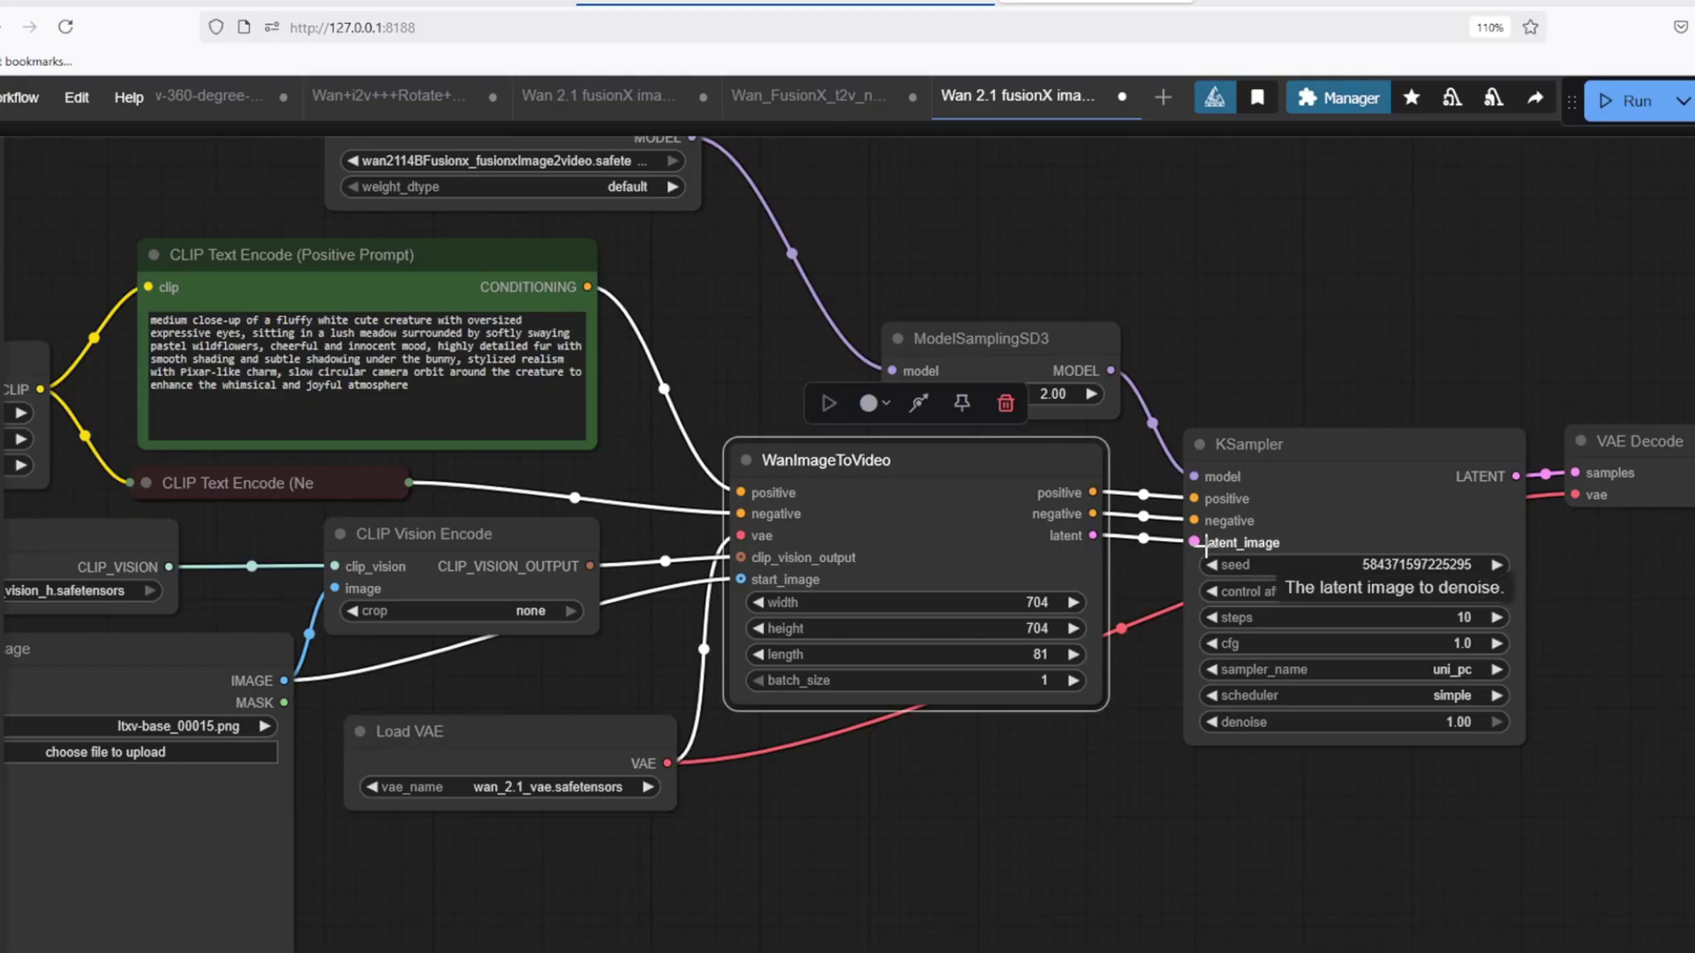
pyautogui.click(1293, 450)
pyautogui.moveTo(1233, 320); pyautogui.dragTo(1070, 305)
pyautogui.moveTo(1423, 606); pyautogui.dragTo(965, 567)
pyautogui.click(1313, 455)
pyautogui.hscroll(-10, 1073, 676)
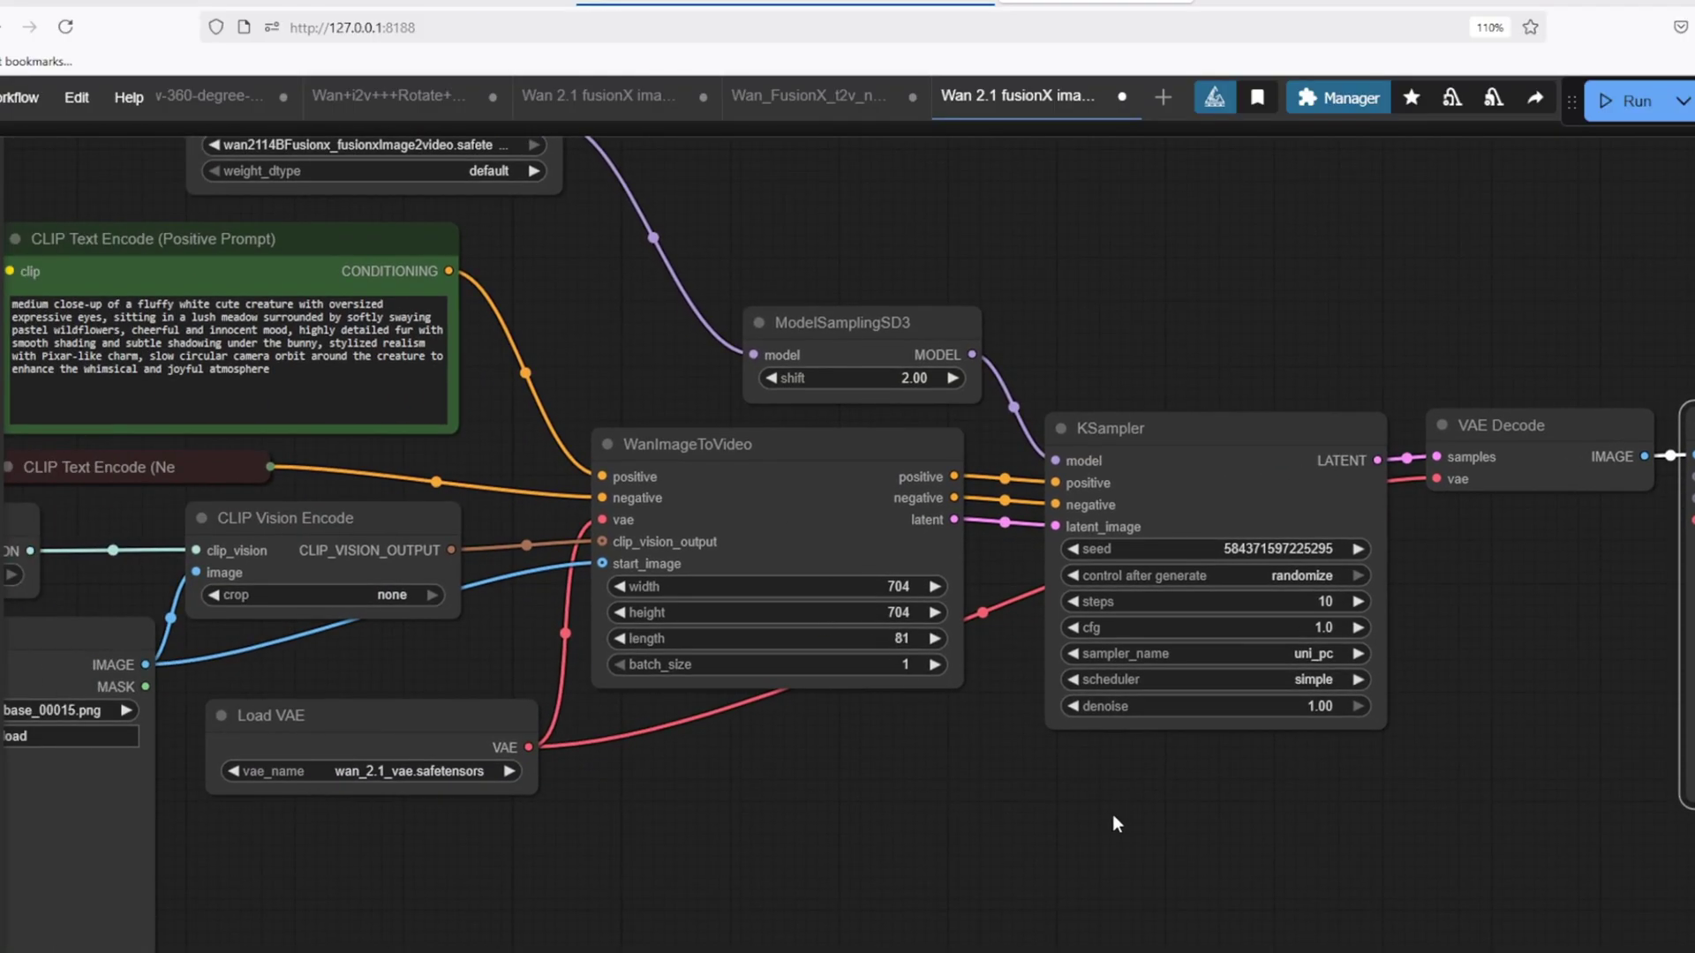
pyautogui.hscroll(10, 1135, 830)
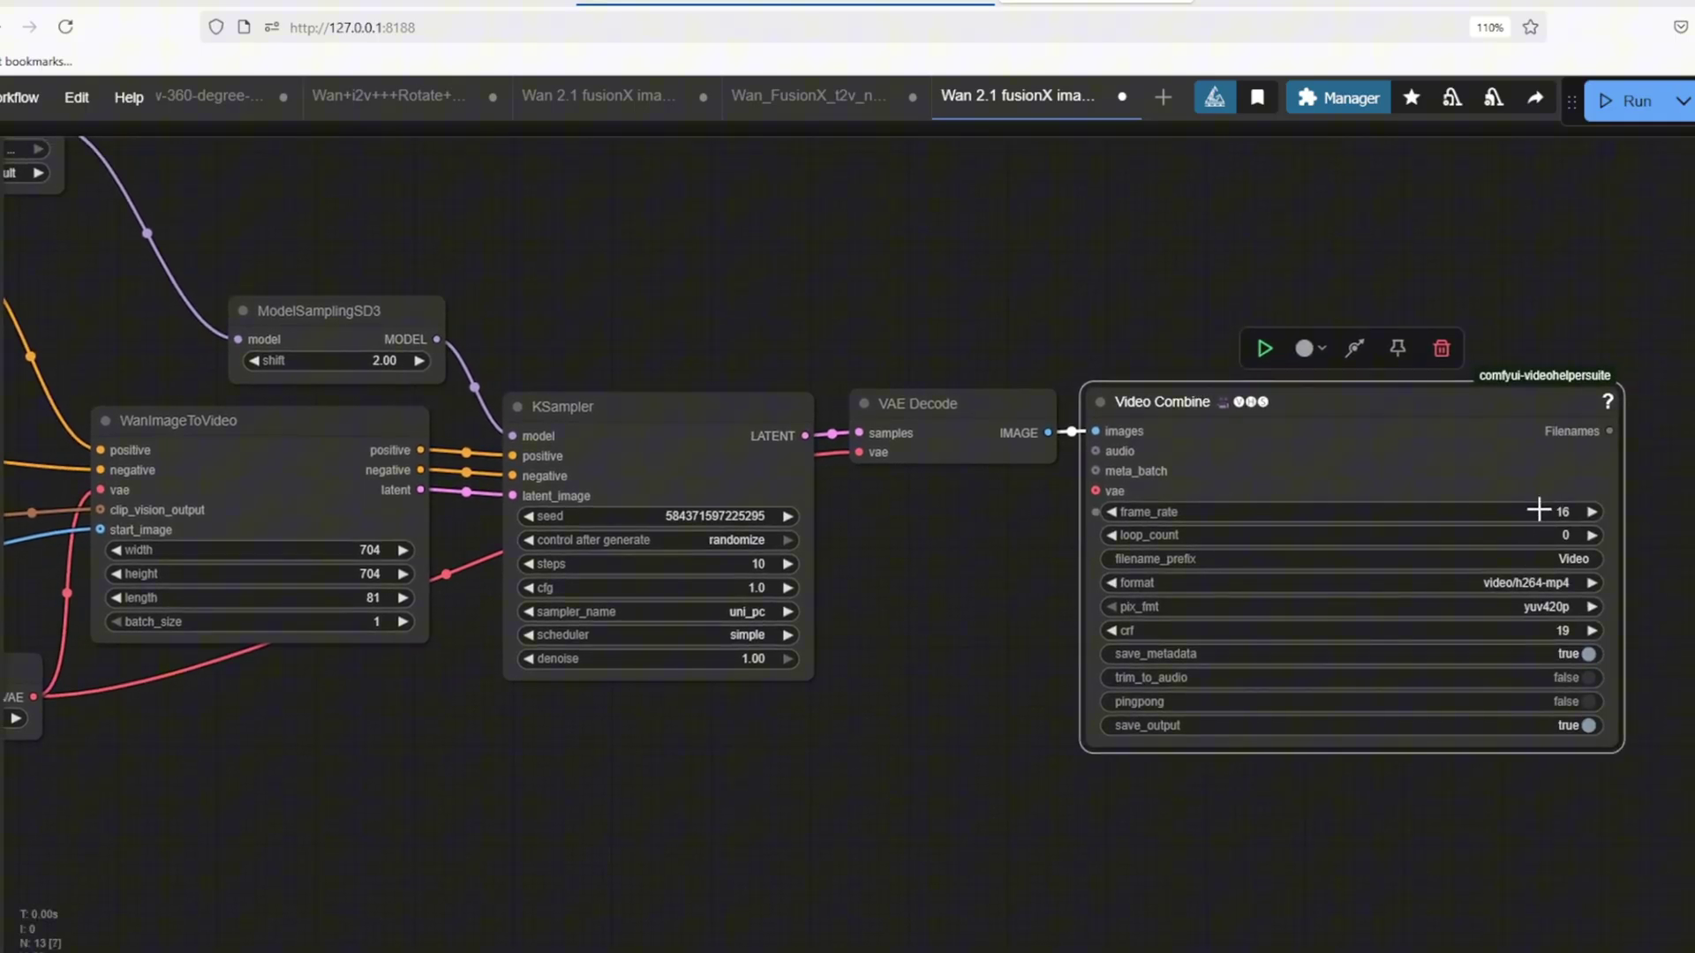
pyautogui.click(1565, 512)
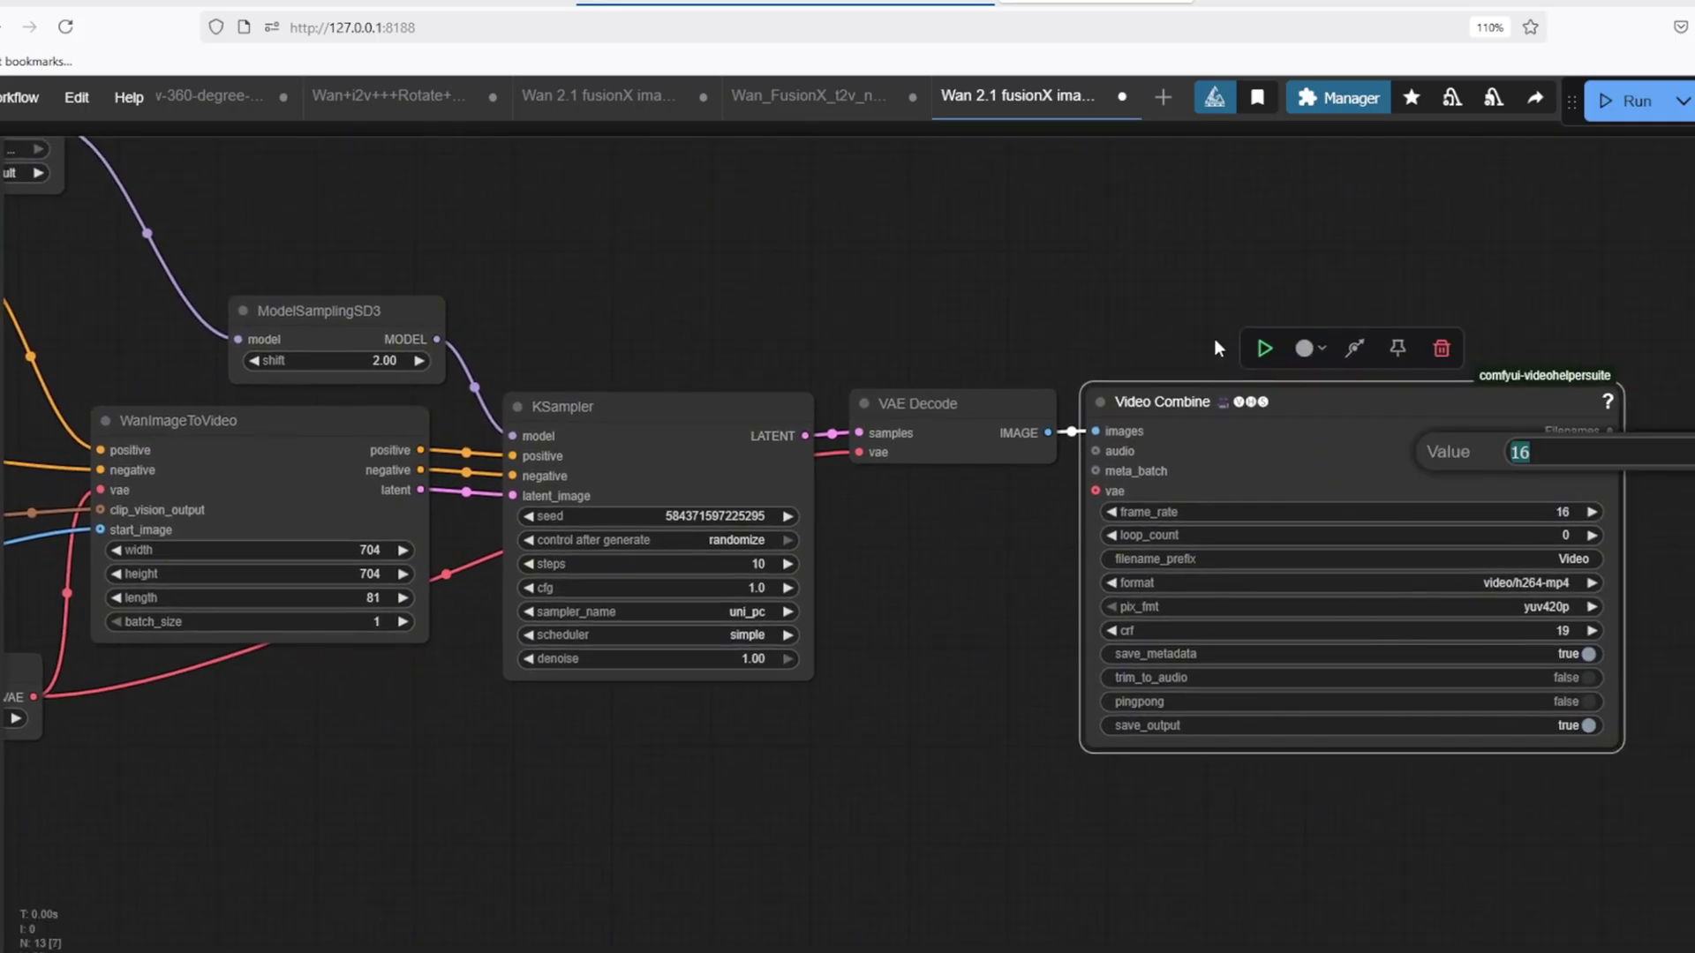
pyautogui.click(1098, 341)
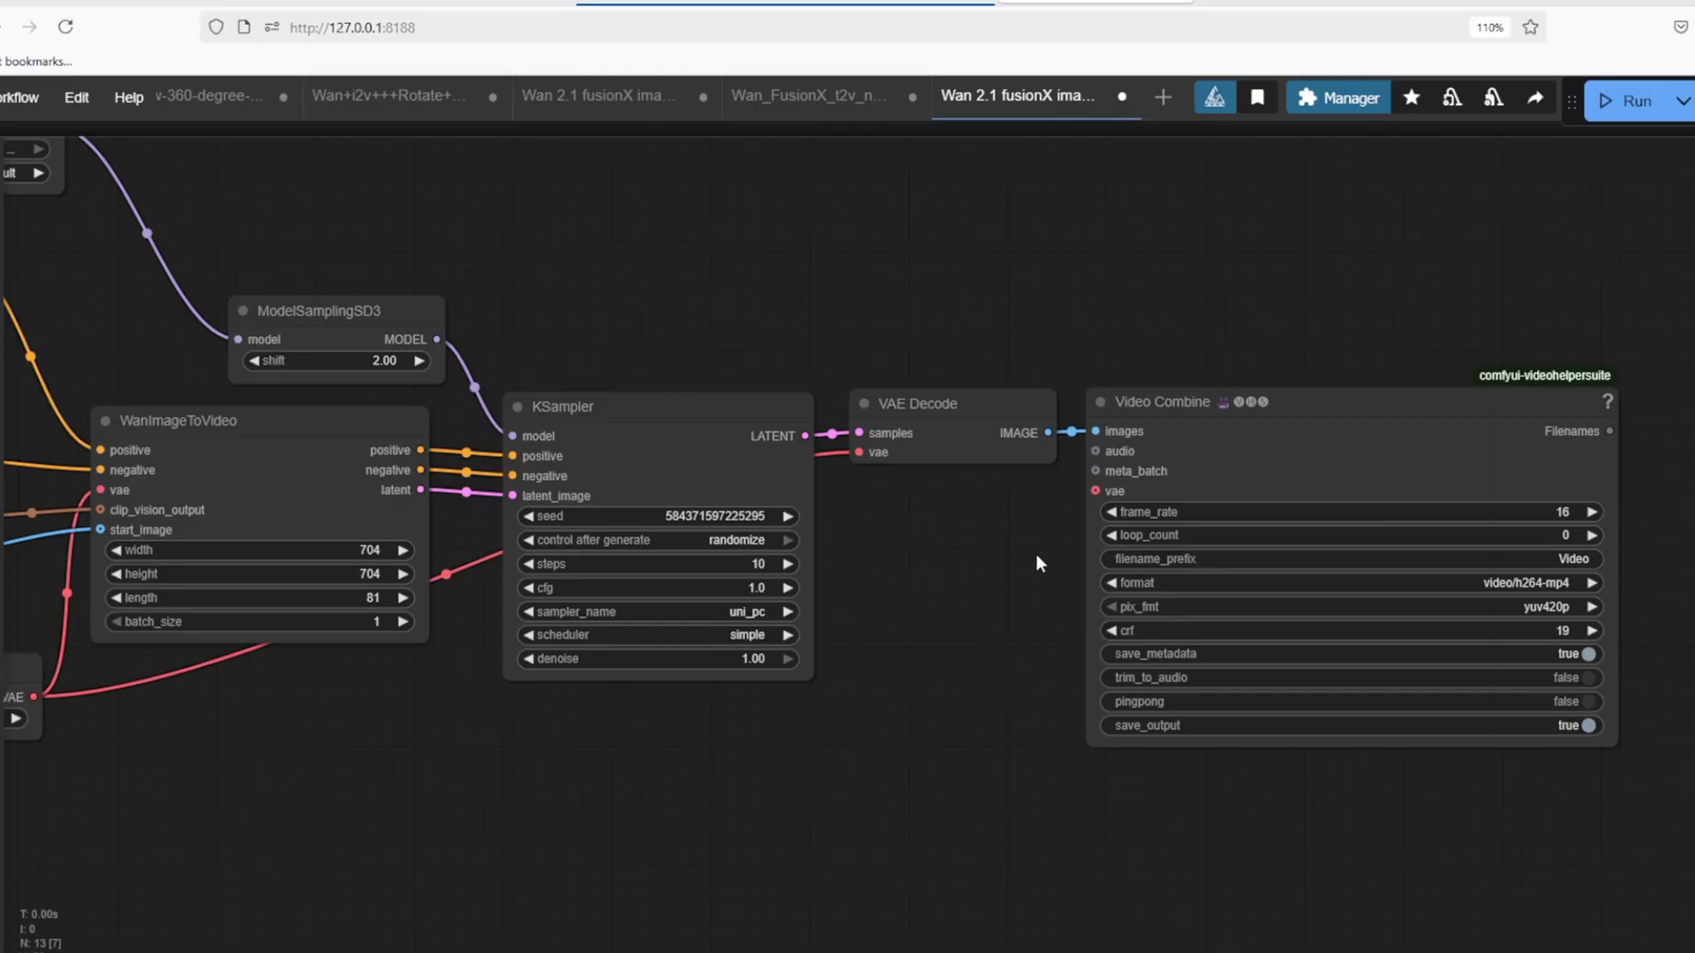
pyautogui.scroll(-2, 997, 579)
pyautogui.hscroll(-5, 903, 686)
pyautogui.moveTo(869, 761); pyautogui.dragTo(1218, 740)
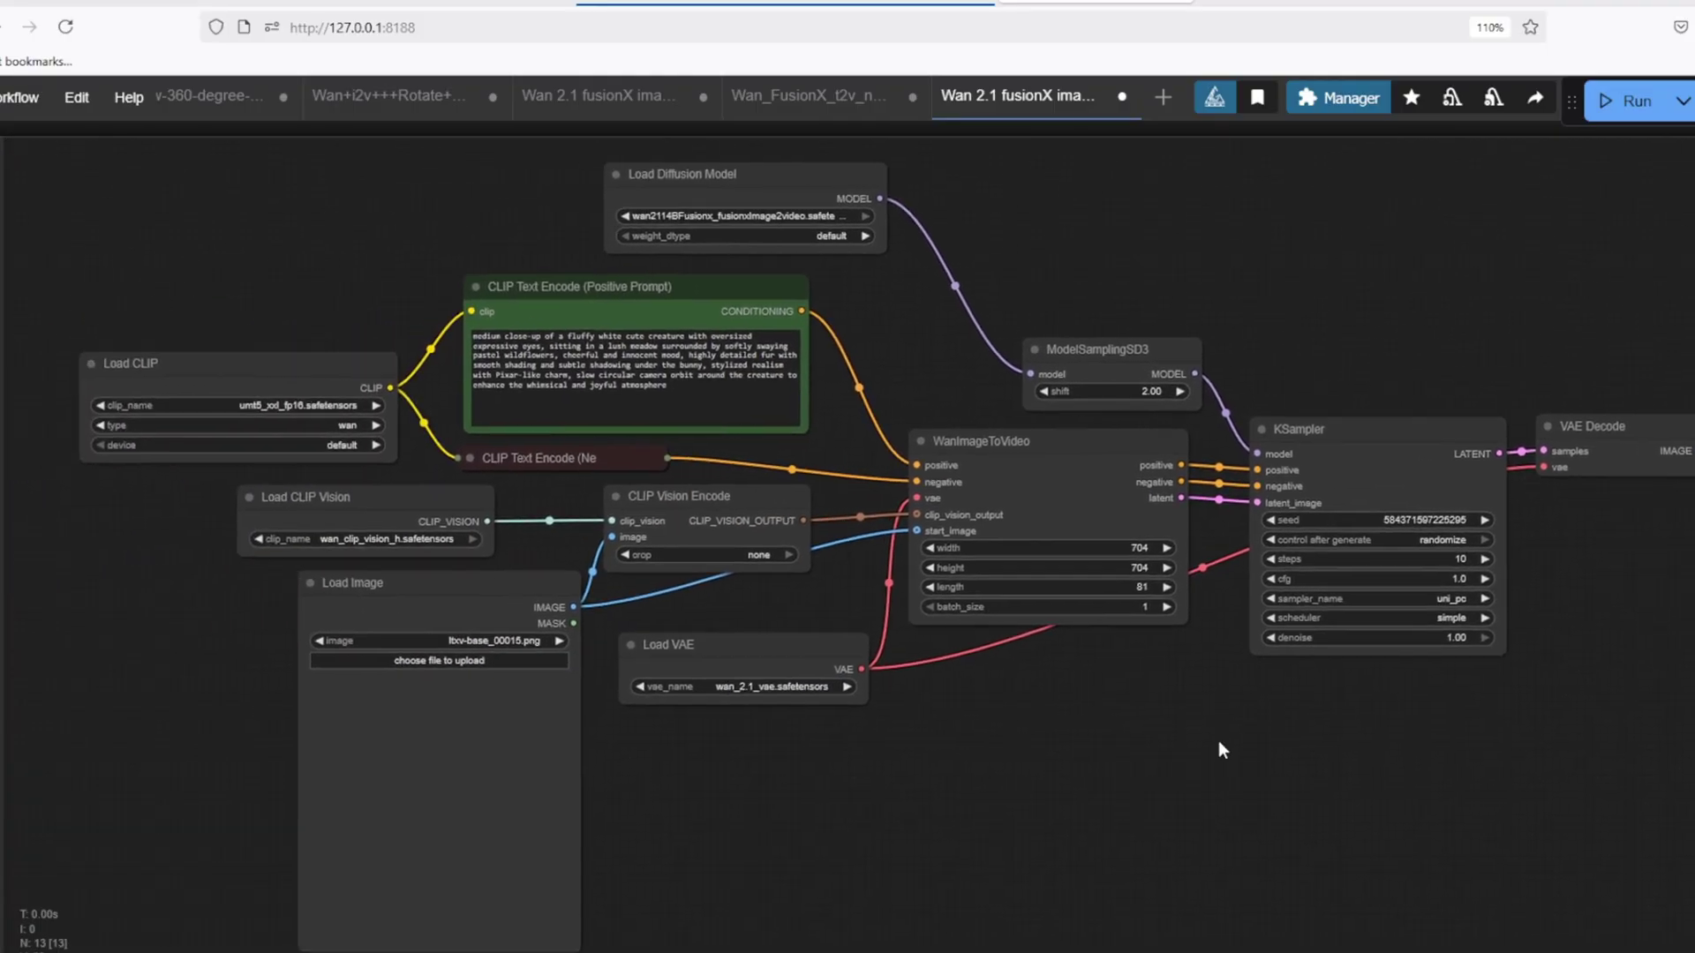
pyautogui.scroll(1, 1100, 712)
# Paste the cat-soldier text into the positive prompt and expand and reposition the Negative Prompt node.
pyautogui.scroll(1, 959, 787)
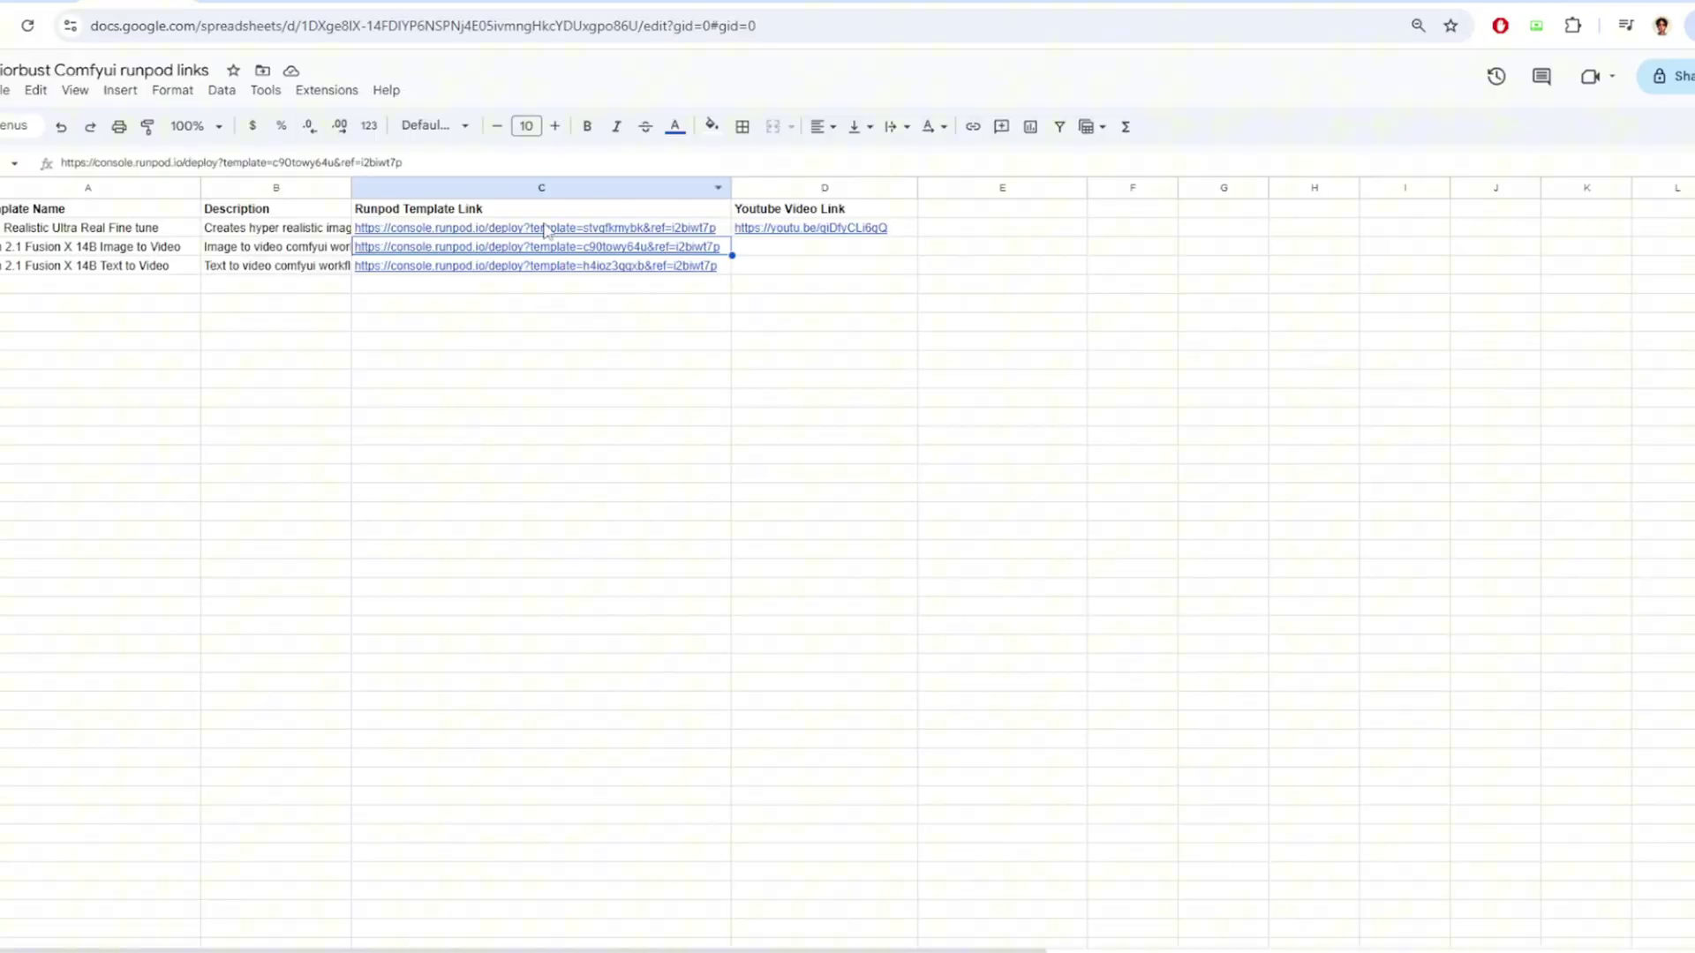
pyautogui.click(553, 284)
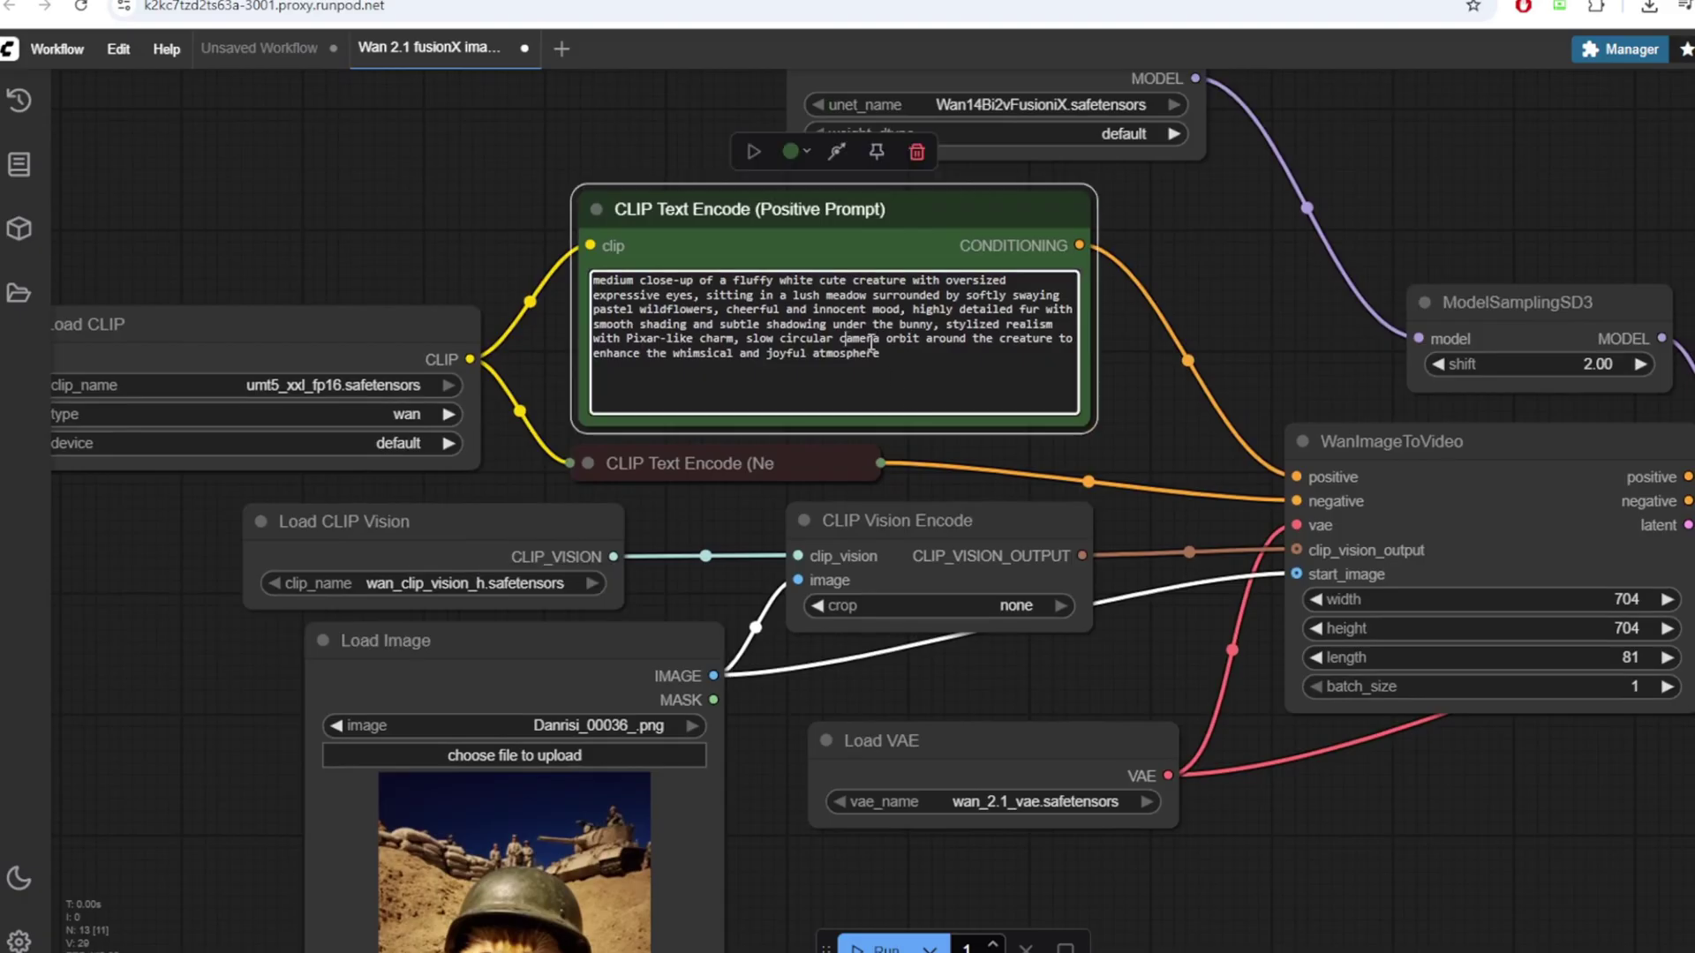
pyautogui.hotkey('ctrl', 'a')
pyautogui.write("A brave orange tabby cat wearing a soldier's helmet in a dramatic desert battlefield, taking a selfie on the frontlines. The camera slowly zooms out to reveal sandbags, soldiers, and a tank behind the cat under a starry night sky. The wind gently moves the cat's whiskers and the sand, with soft ambient lighting and subtle camera shake to mimic real war footage. The scene is cinematic, intense, and slightly humorous, like a heroic war documentary with a feline twist.")
pyautogui.click(587, 463)
pyautogui.moveTo(701, 476); pyautogui.dragTo(649, 455)
pyautogui.moveTo(1126, 622); pyautogui.dragTo(632, 578)
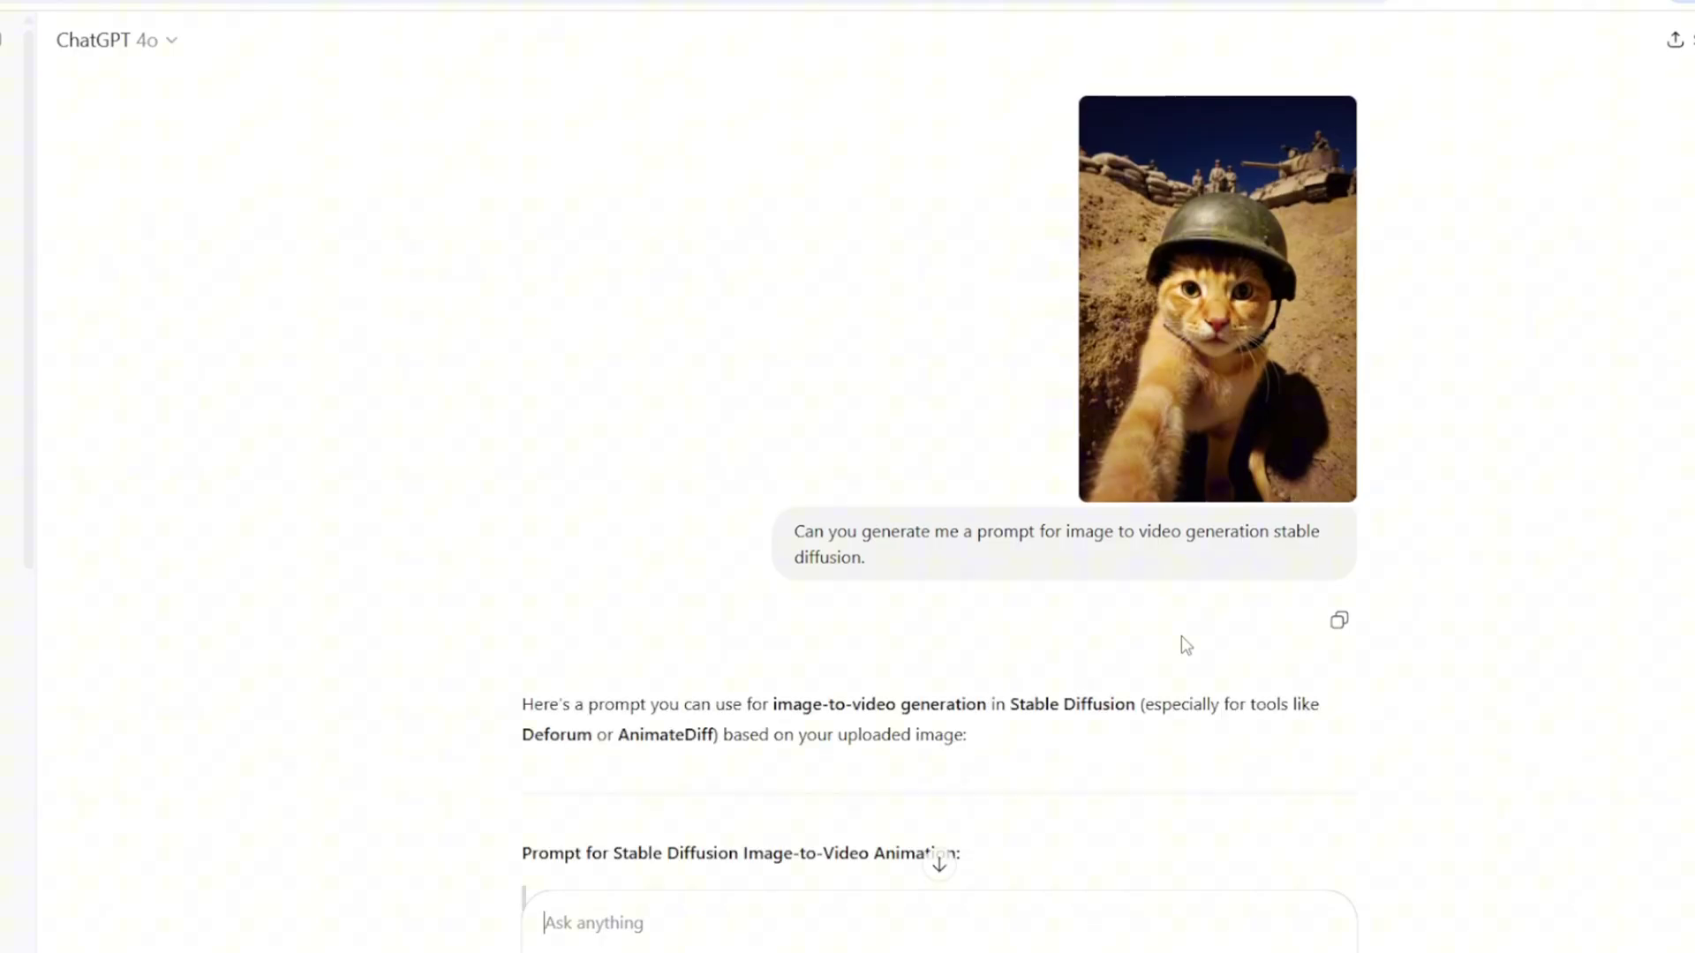
# Select the whole cat-soldier prompt paragraph in ChatGPT.
pyautogui.scroll(-2, 1185, 646)
pyautogui.scroll(-1, 1185, 645)
pyautogui.scroll(-1, 1183, 644)
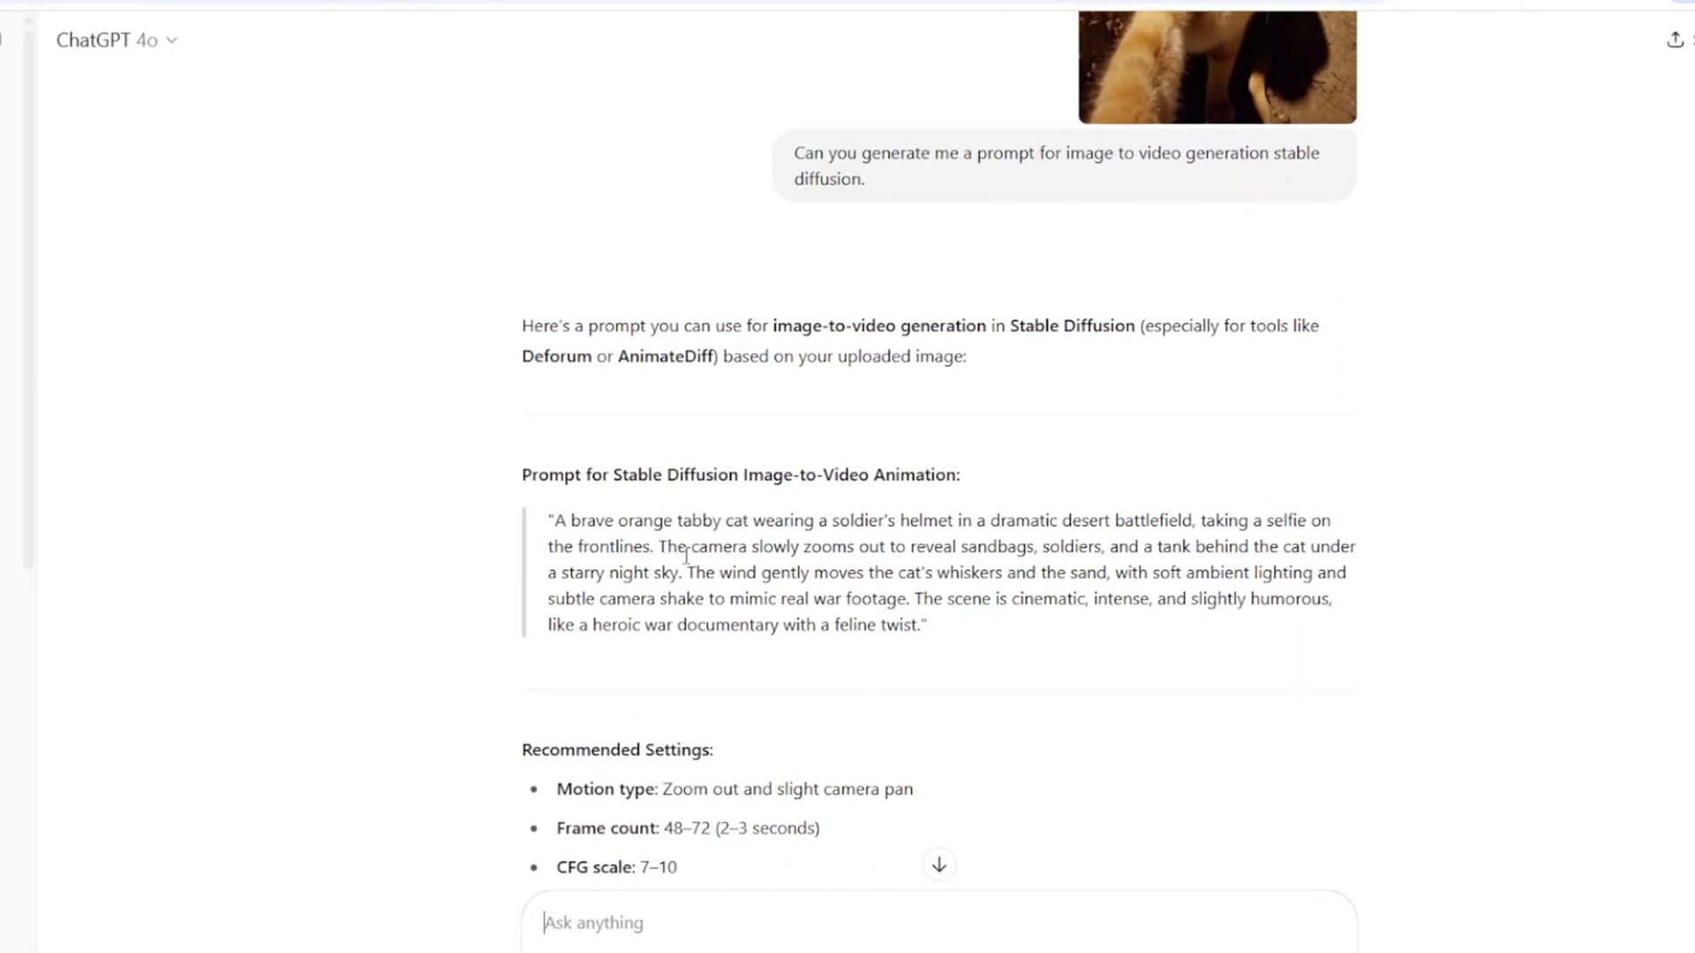
pyautogui.moveTo(564, 517); pyautogui.dragTo(927, 624)
pyautogui.hotkey('ctrl', 'c')
# Replace the positive prompt with the copied cat-soldier prompt and expand the negative prompt node.
pyautogui.hotkey('alt', 'Tab')
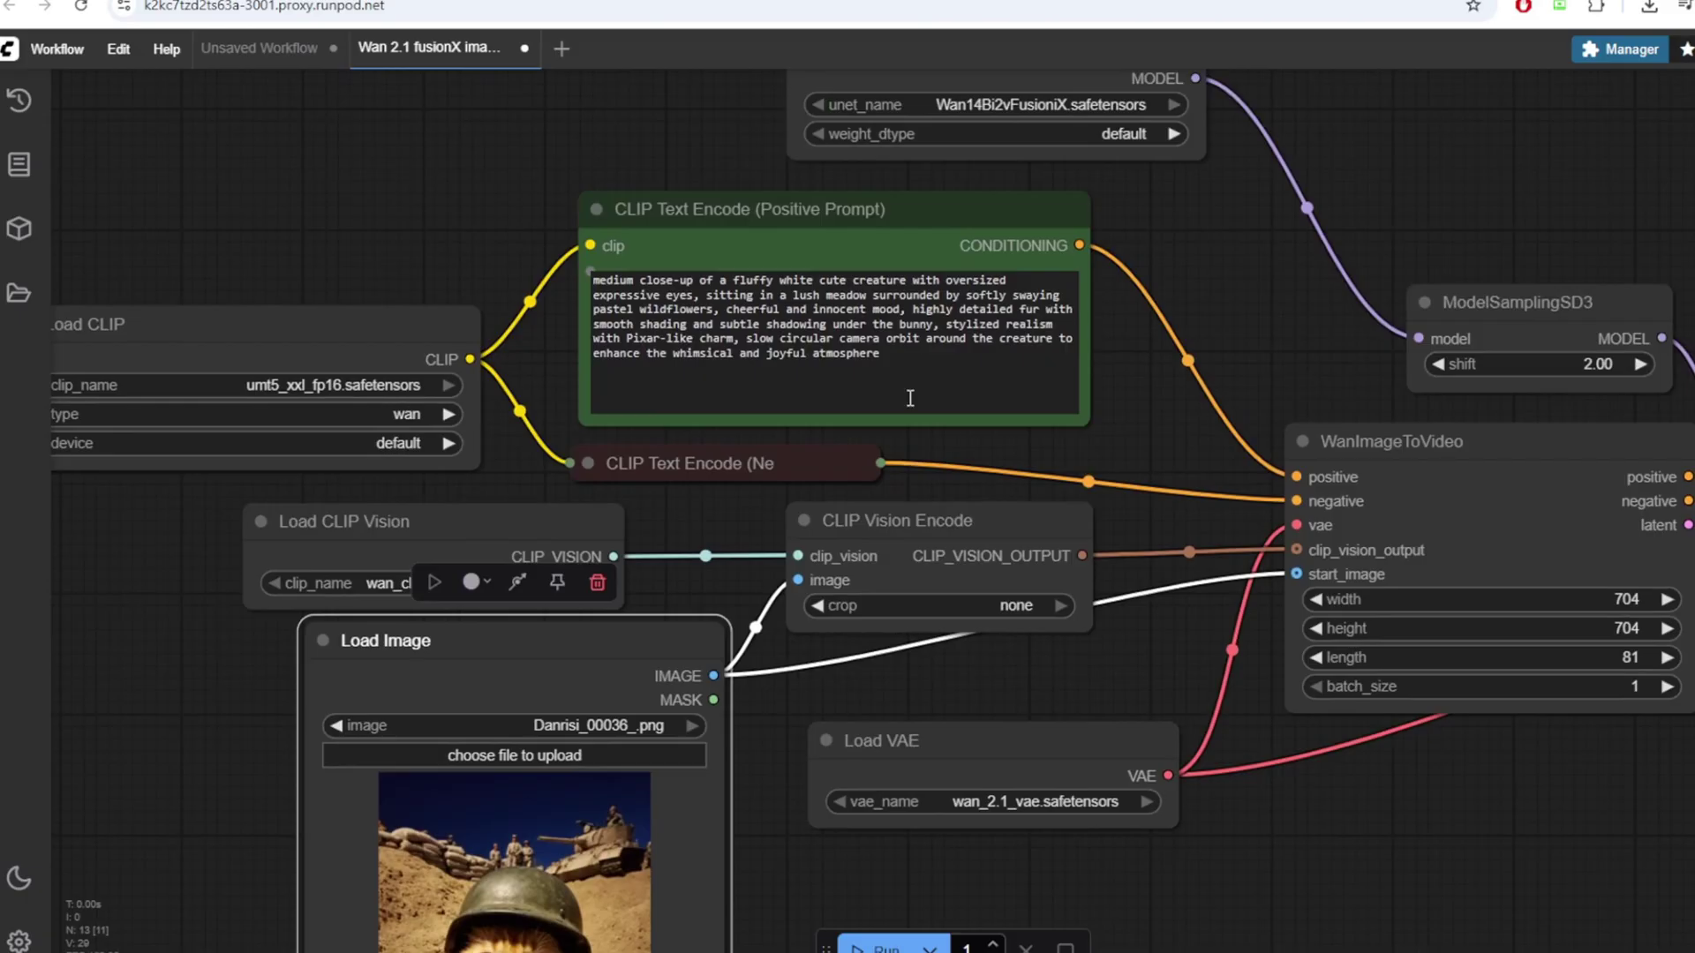
pyautogui.hotkey('ctrl', 'a')
pyautogui.hotkey('ctrl', 'v')
pyautogui.click(588, 464)
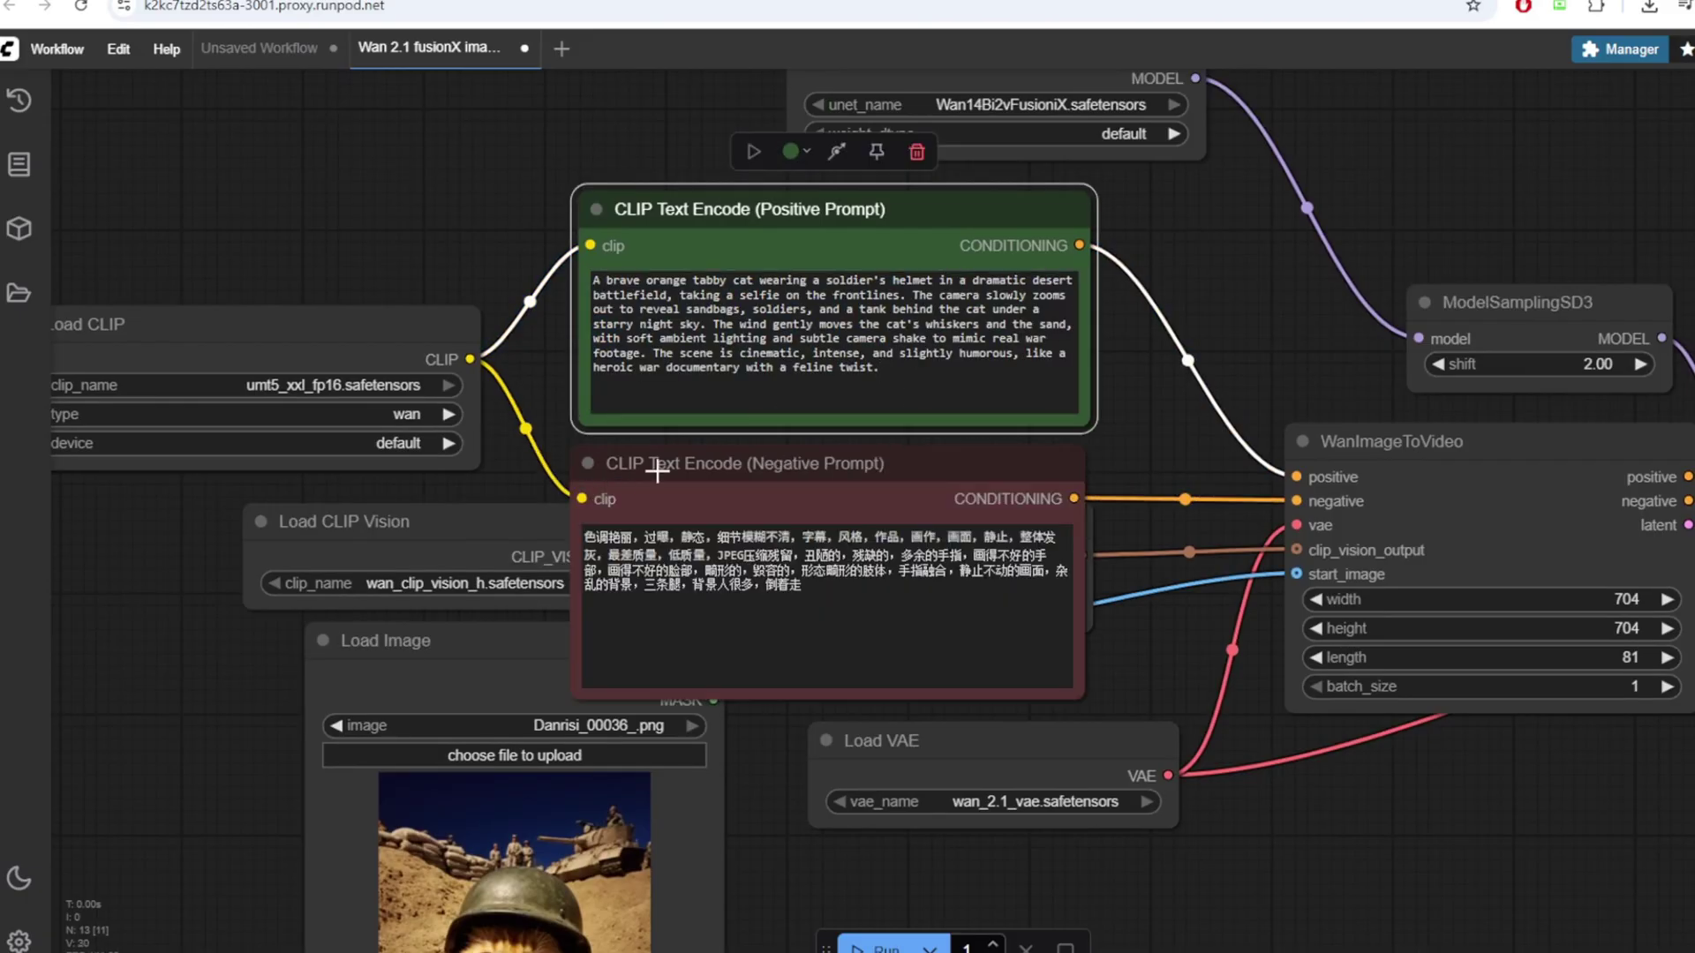
pyautogui.click(776, 492)
# Start generating the video with KSampler in view, then rearrange the negative prompt node.
pyautogui.moveTo(1675, 816); pyautogui.dragTo(795, 688)
pyautogui.scroll(-3, 926, 802)
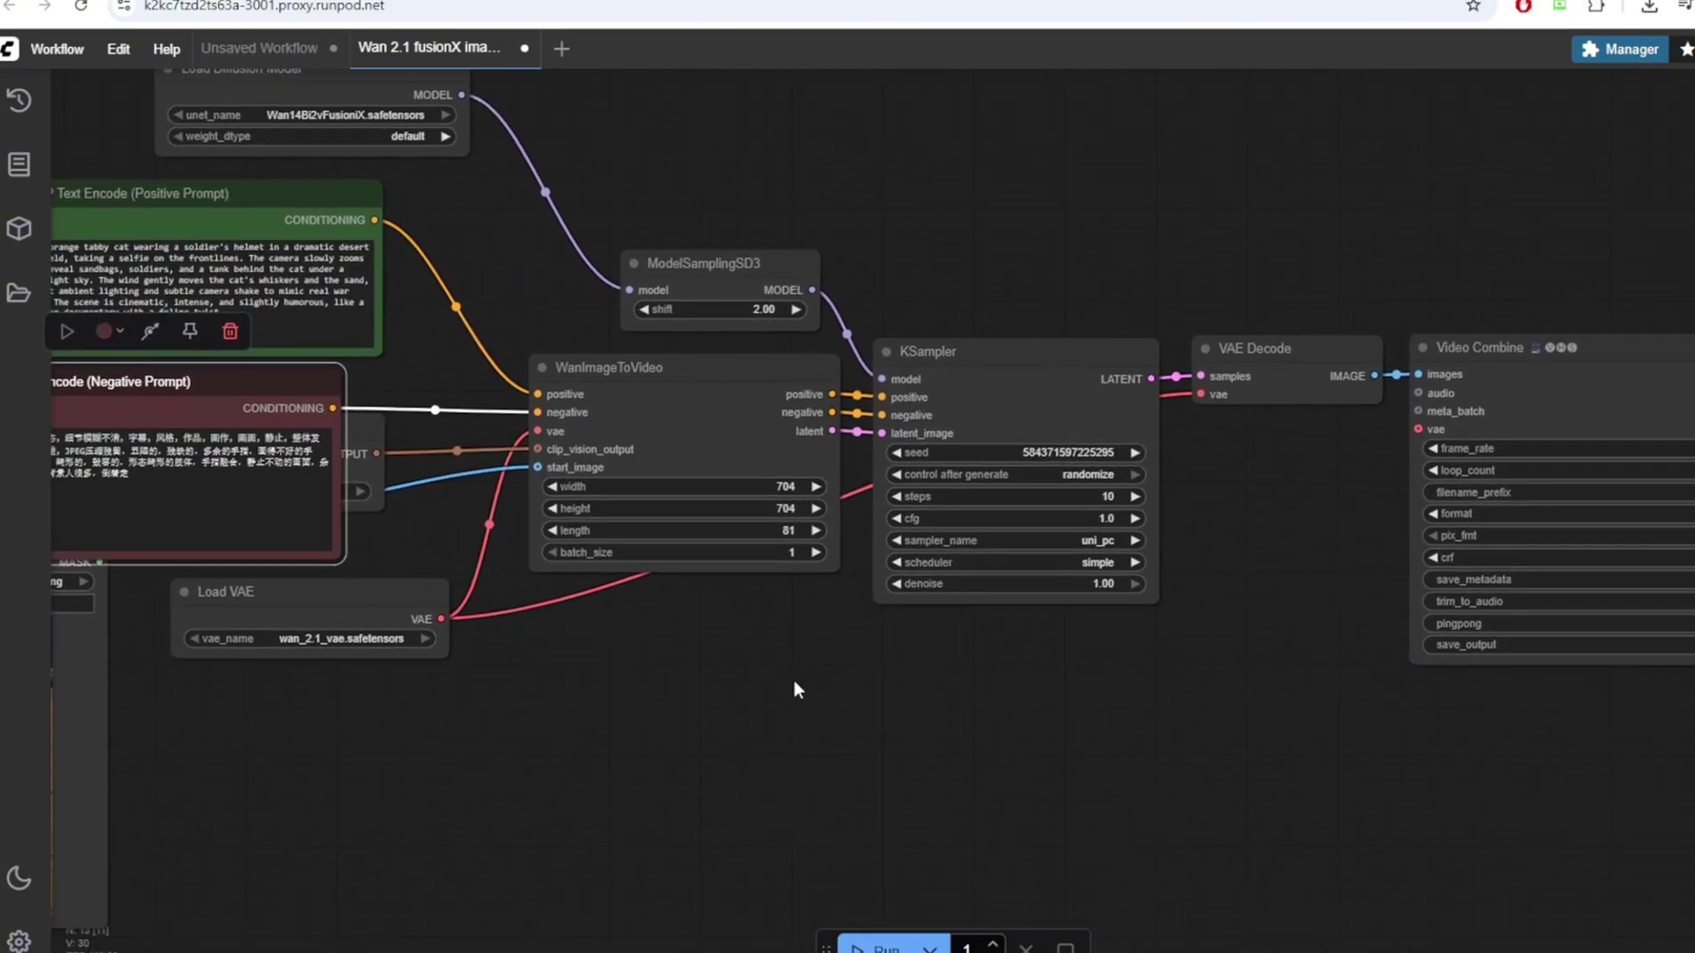
pyautogui.click(879, 940)
pyautogui.moveTo(745, 752); pyautogui.dragTo(1082, 758)
pyautogui.moveTo(644, 383); pyautogui.dragTo(719, 433)
pyautogui.scroll(-2, 1017, 674)
# Follow the run logs until it finishes in 198.78 seconds, then reveal the helmeted-cat video.
pyautogui.click(206, 518)
pyautogui.hotkey('ctrl', '`')
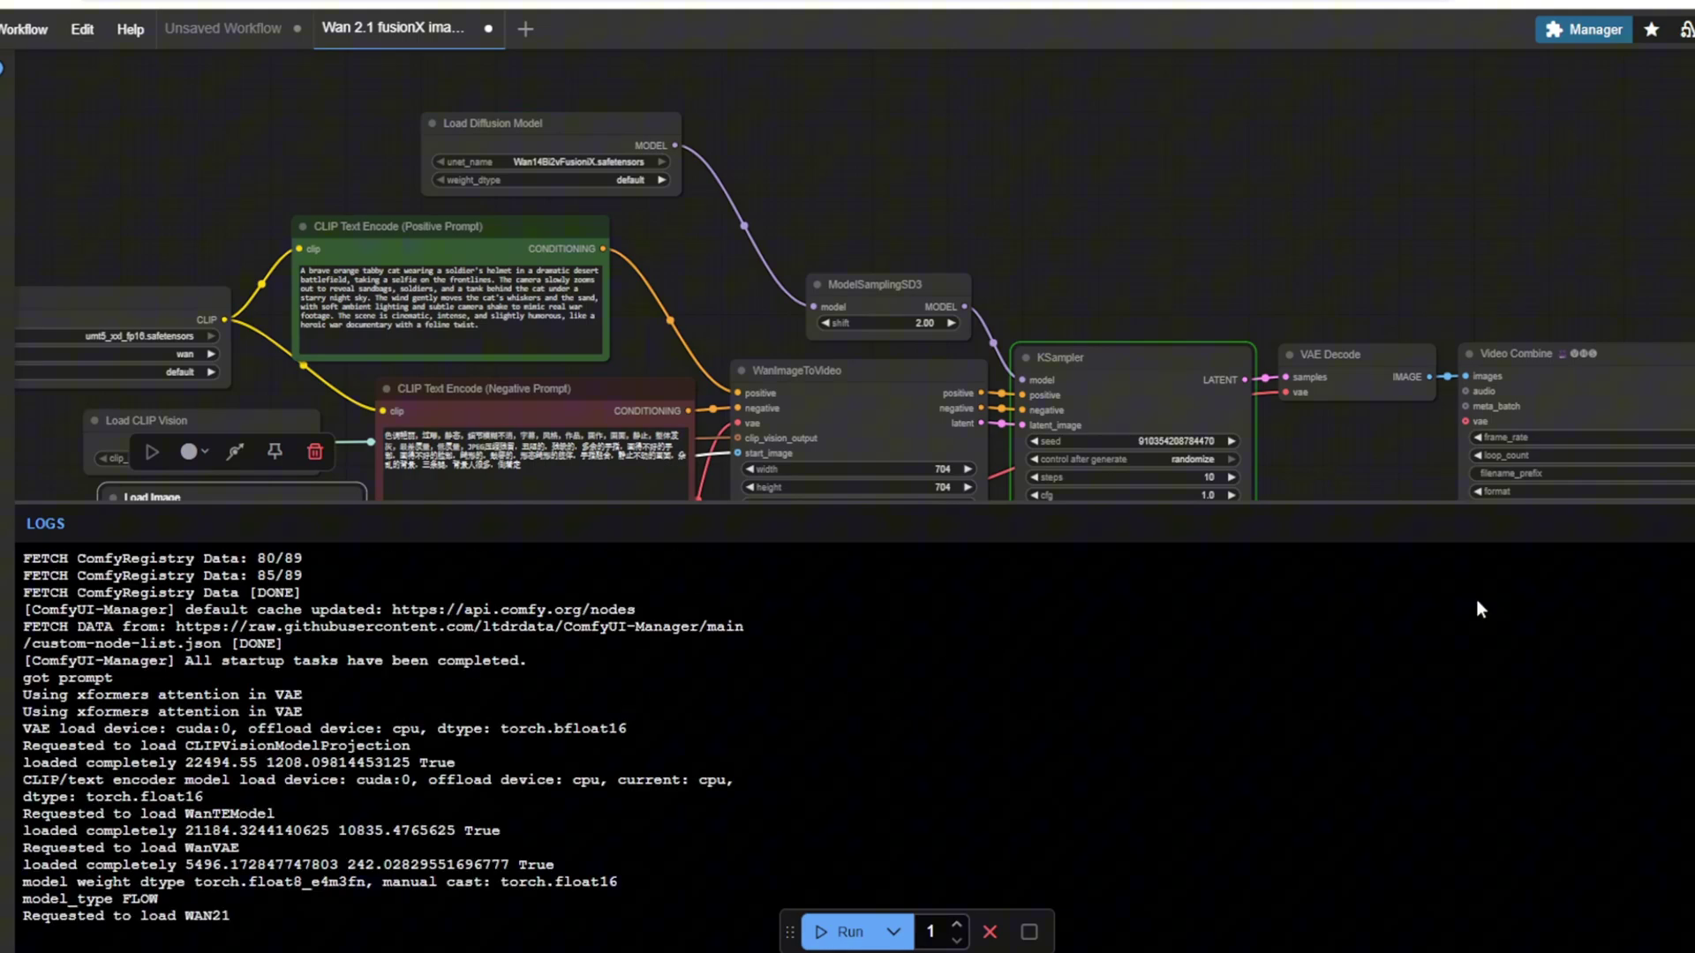
pyautogui.hotkey('ctrl', '`')
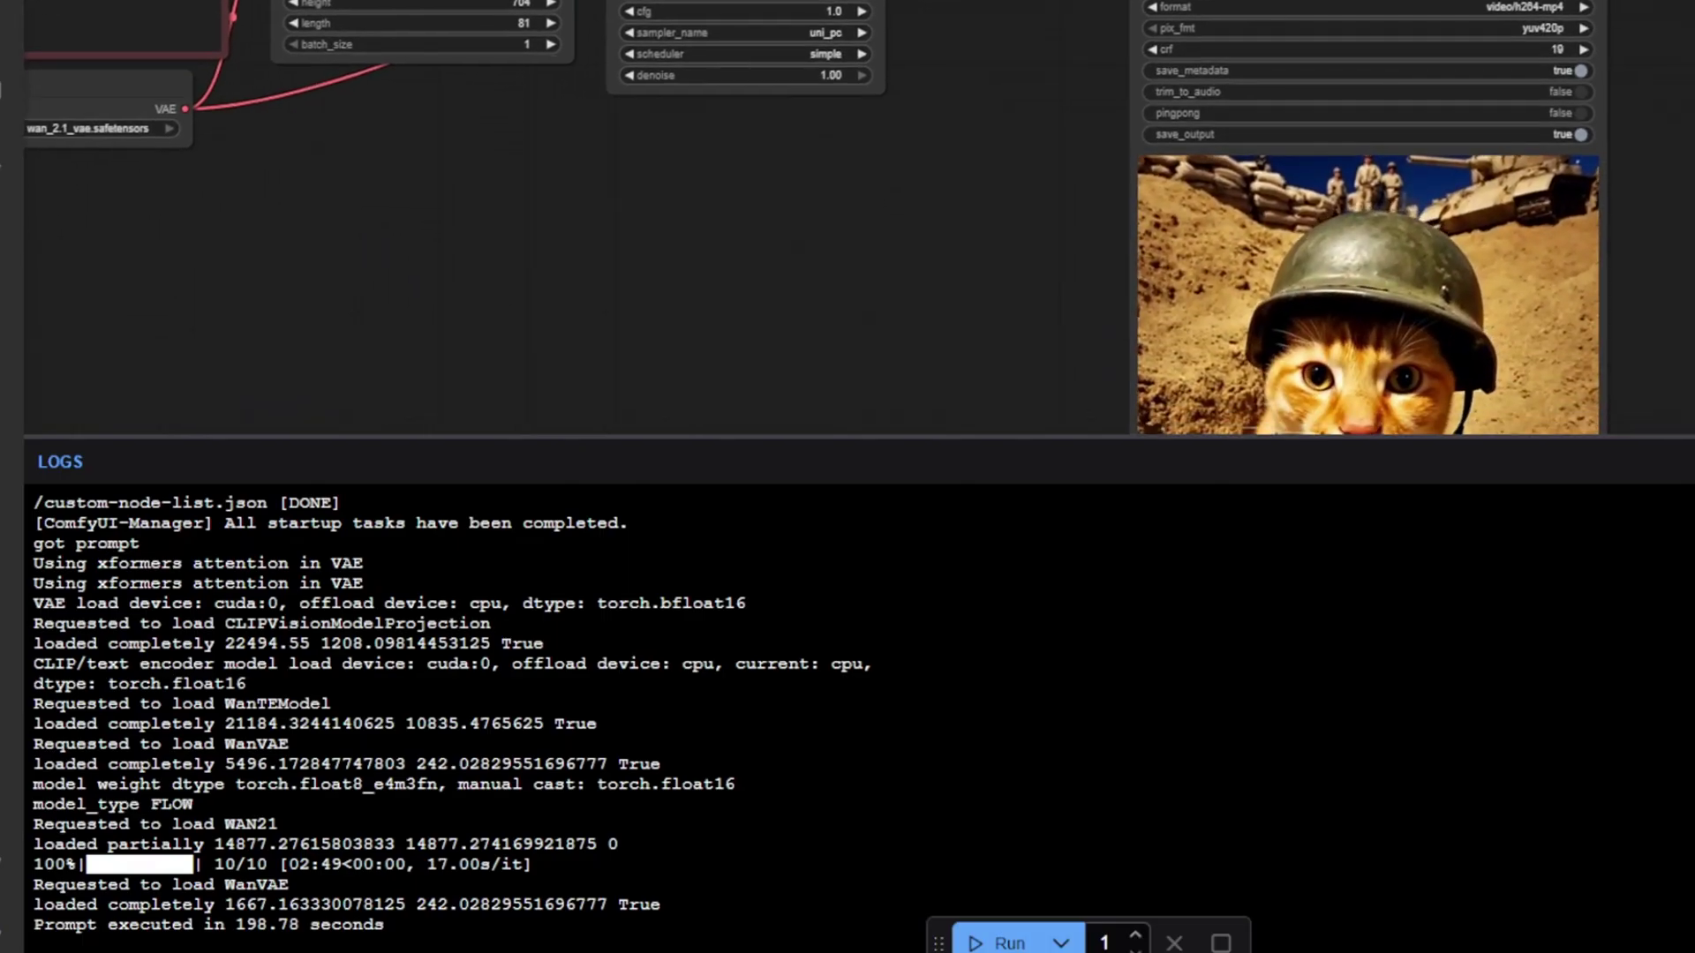
pyautogui.hotkey('ctrl', '`')
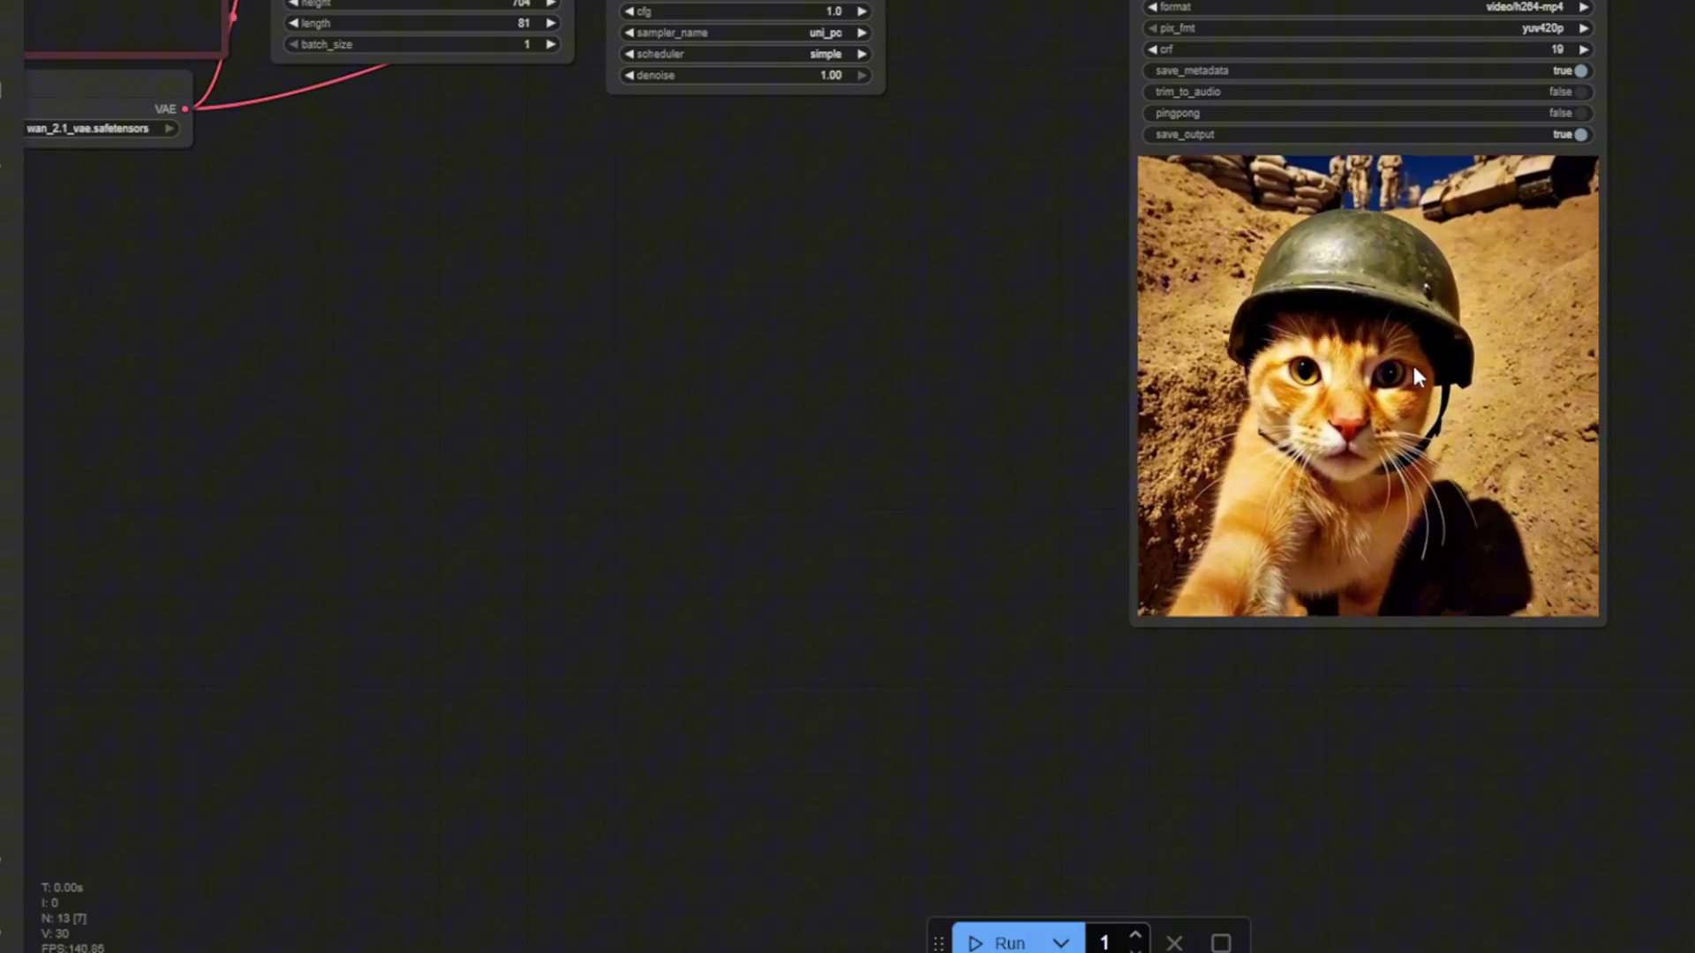
pyautogui.scroll(2, 1691, 318)
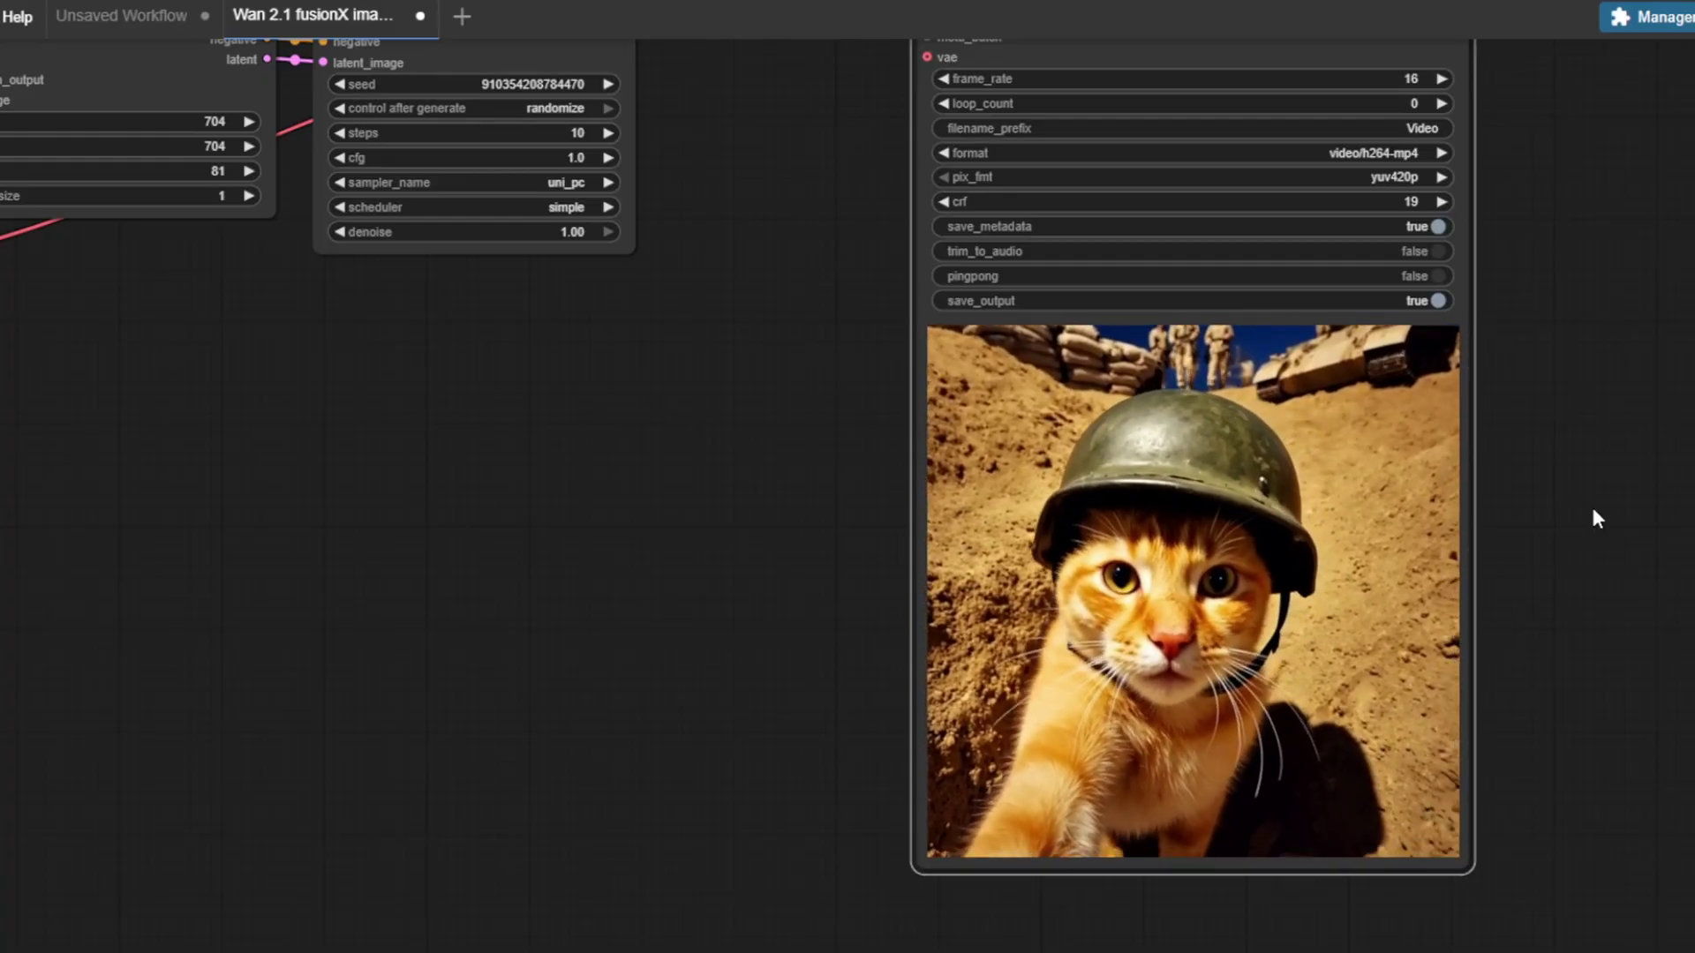
# Open the generated video's options, then select the mysterious-woman VHS-style prompt text in ChatGPT.
pyautogui.rightClick(1377, 388)
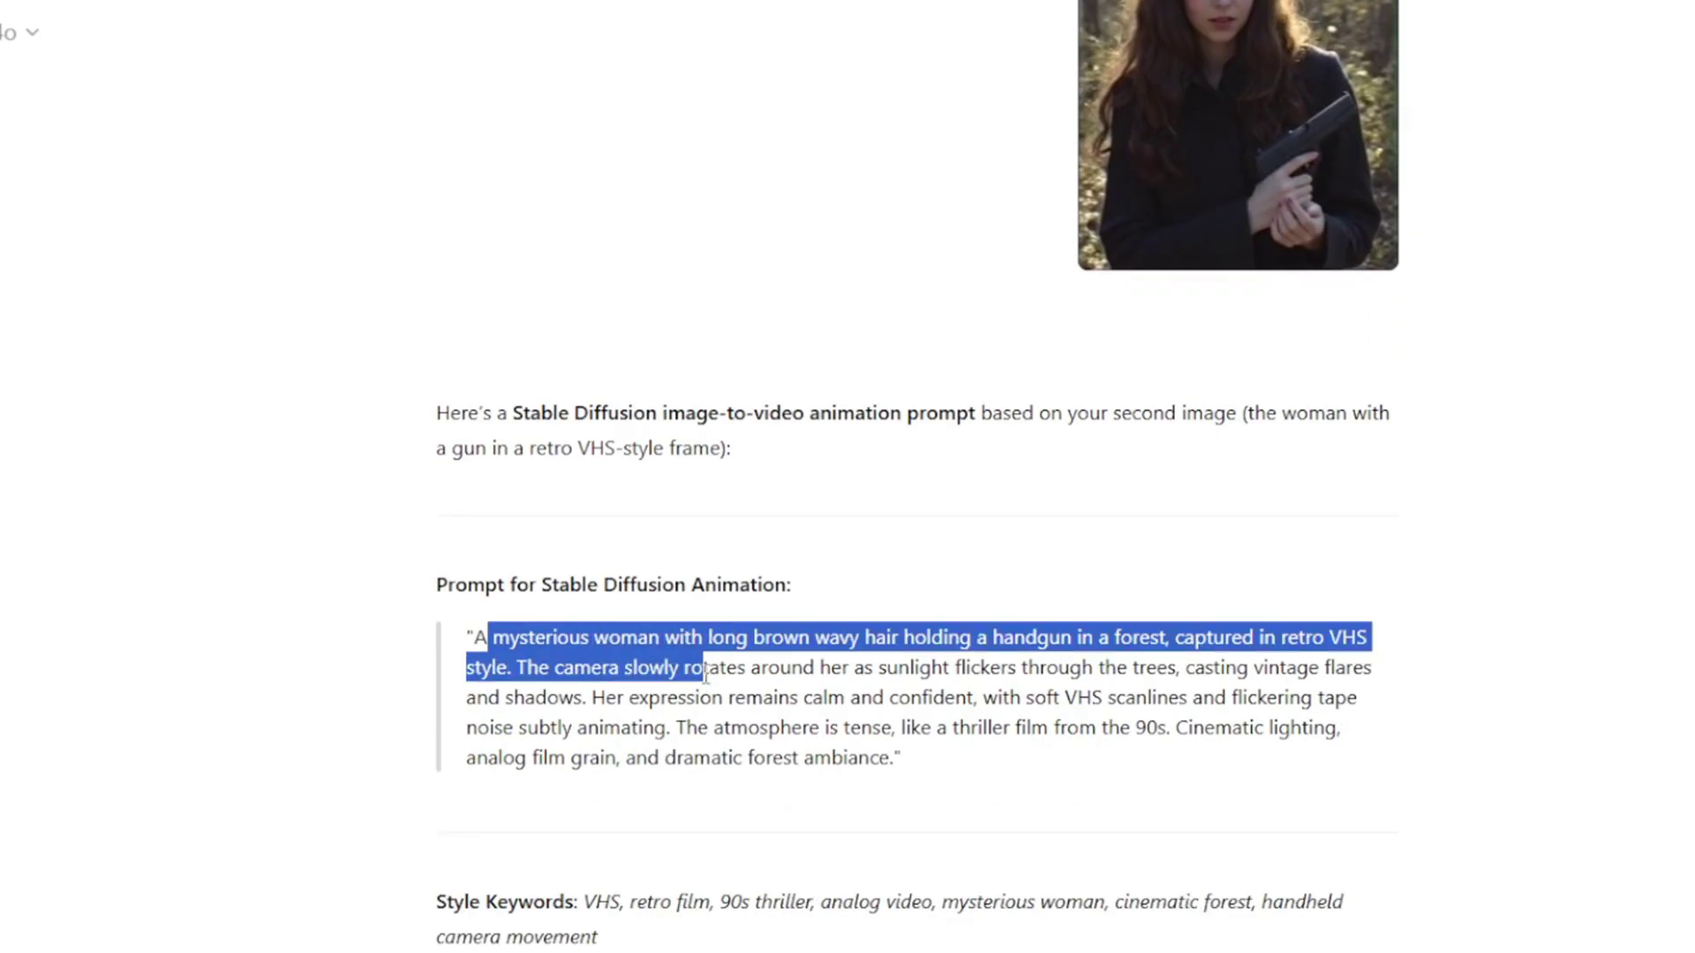
pyautogui.click(524, 657)
pyautogui.moveTo(484, 639); pyautogui.dragTo(815, 732)
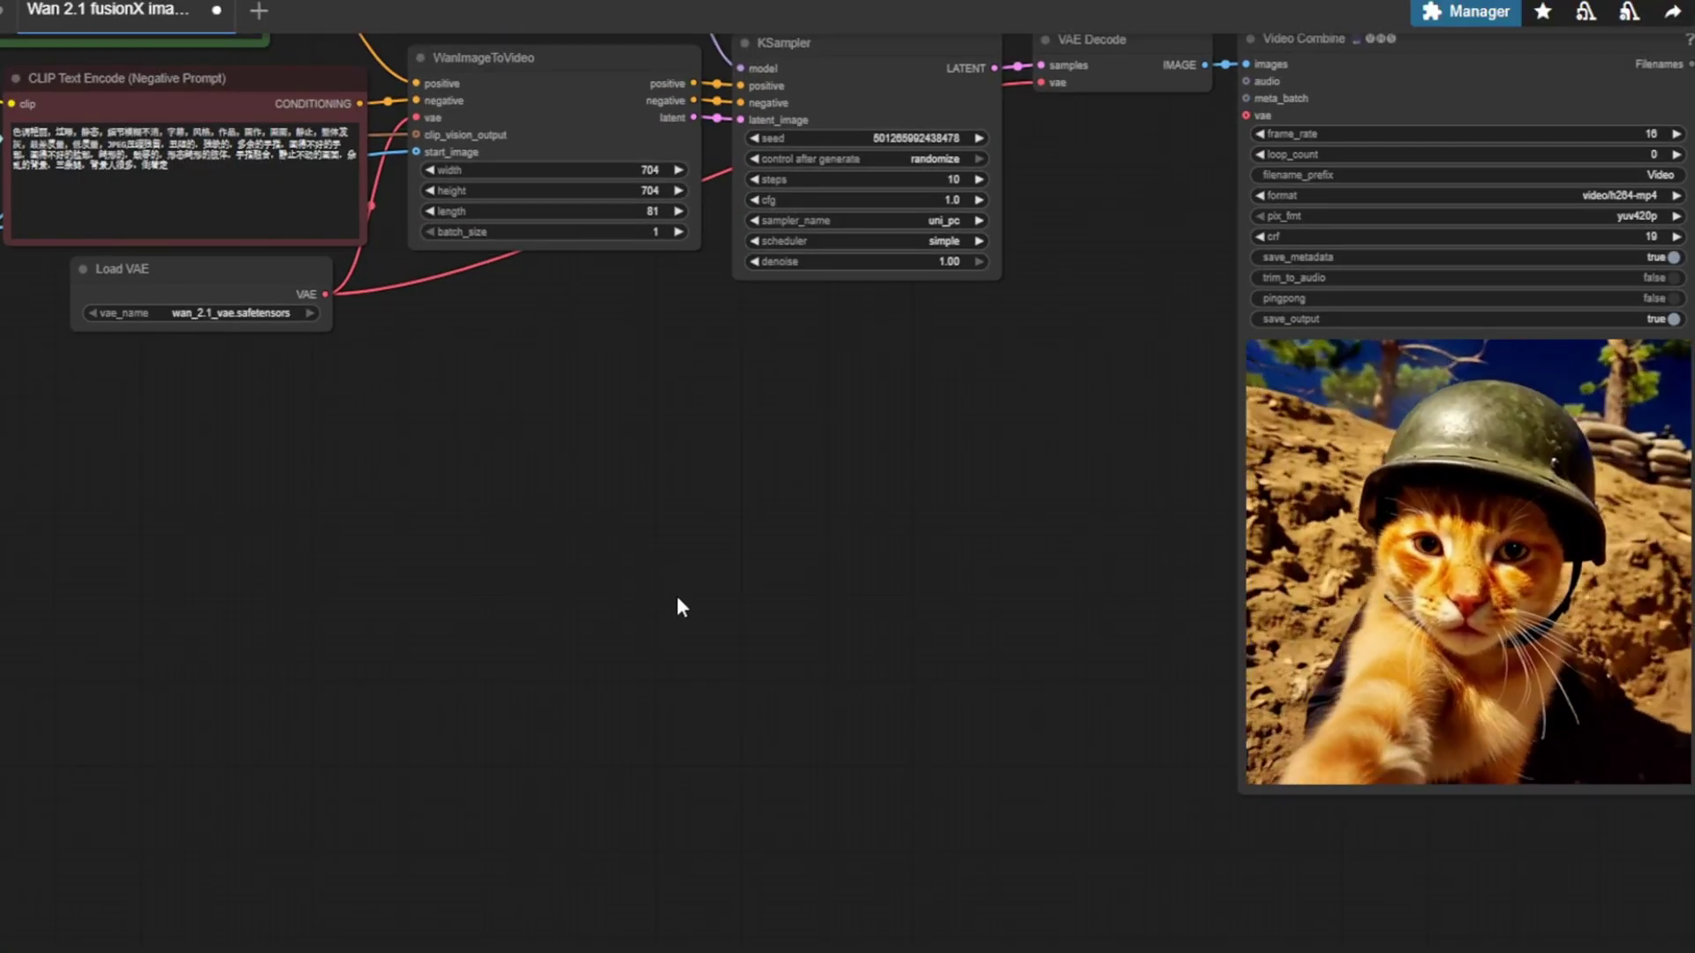
# Once the run finishes, select Video Combine and zoom into the woman-with-handgun forest video.
pyautogui.scroll(-1, 678, 605)
pyautogui.scroll(1, 678, 606)
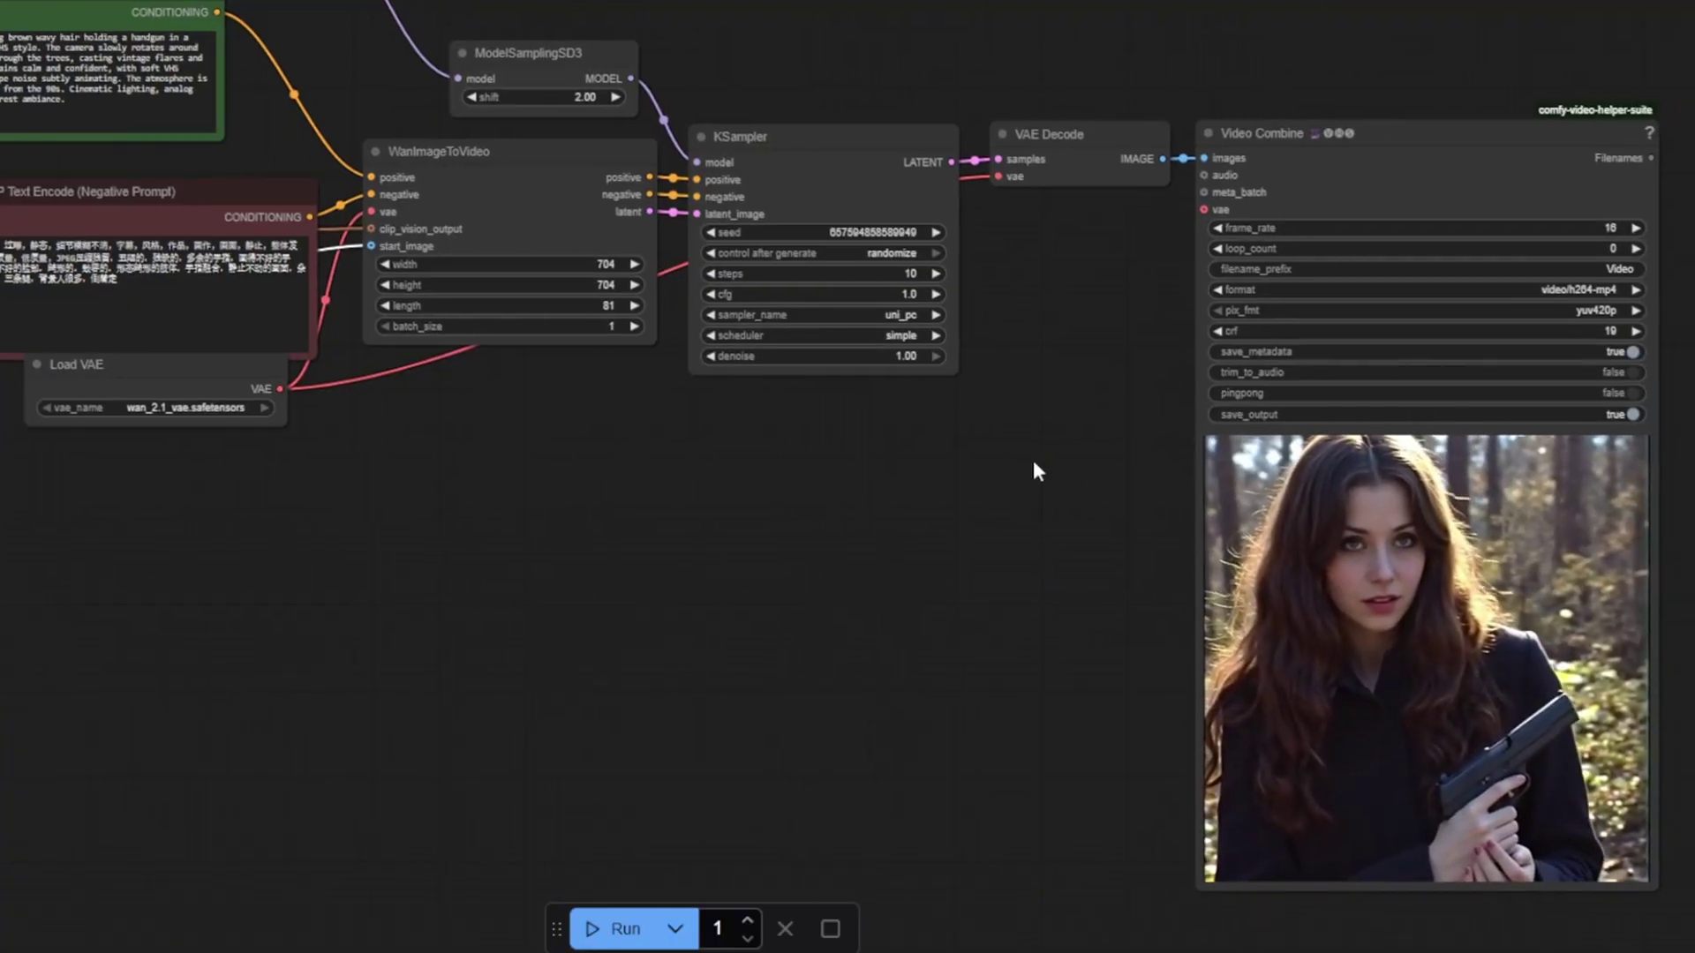
pyautogui.click(1319, 569)
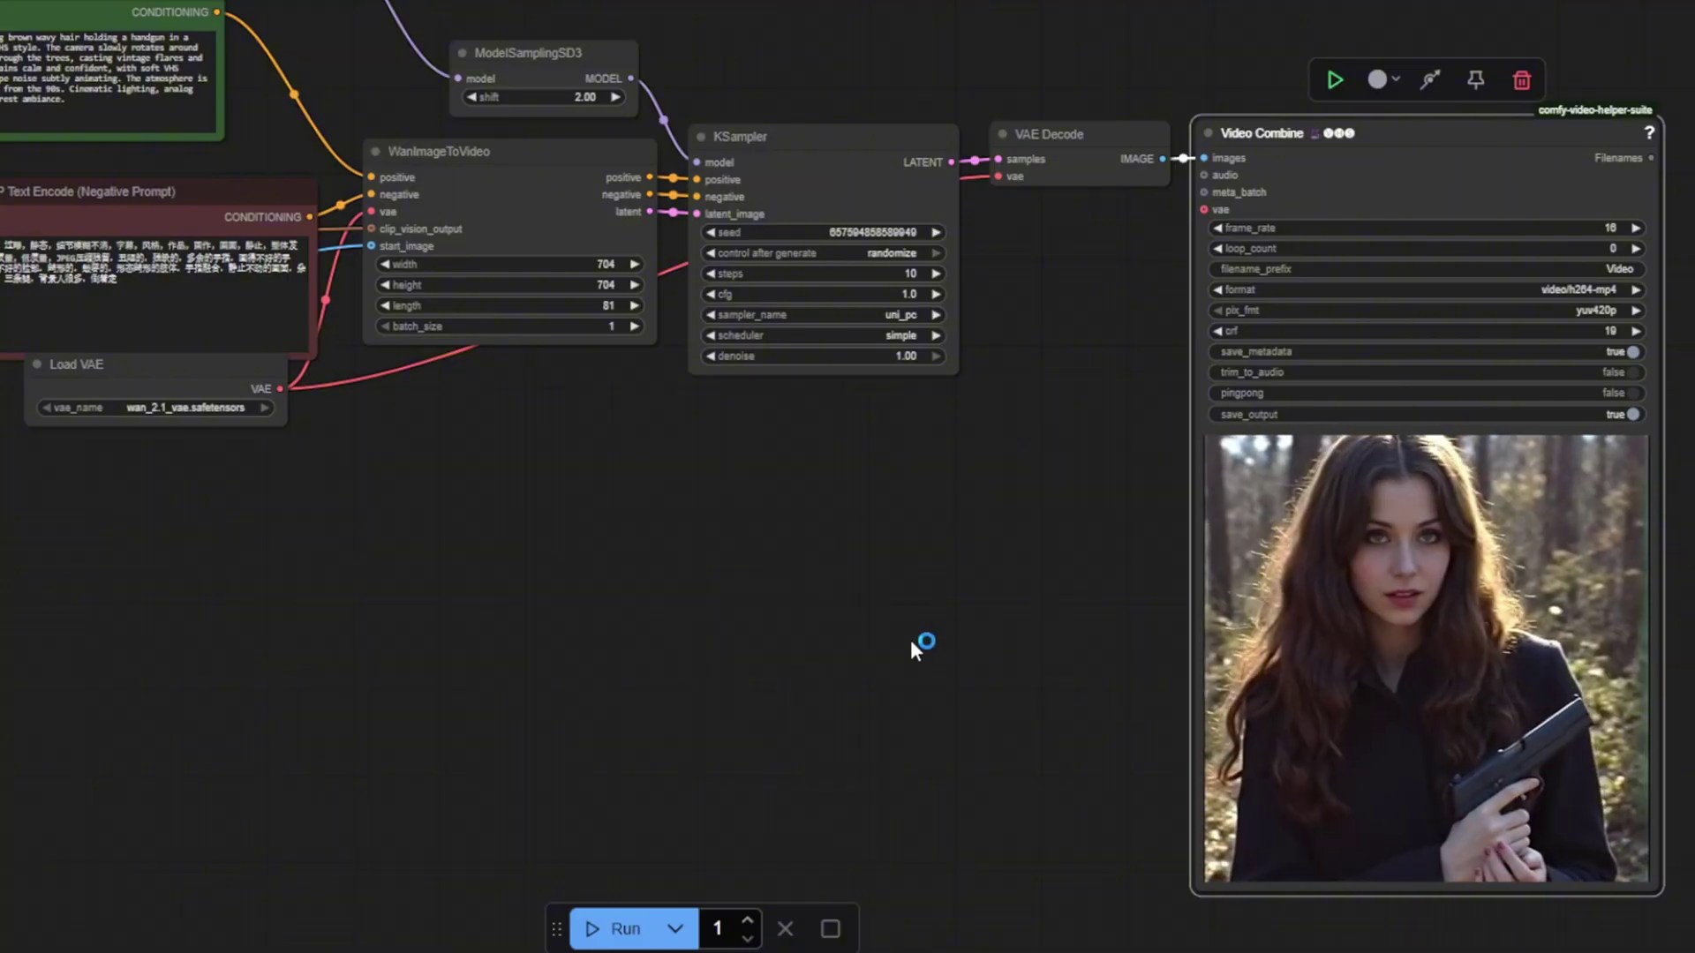
pyautogui.scroll(5, 945, 643)
pyautogui.moveTo(1030, 644); pyautogui.dragTo(625, 523)
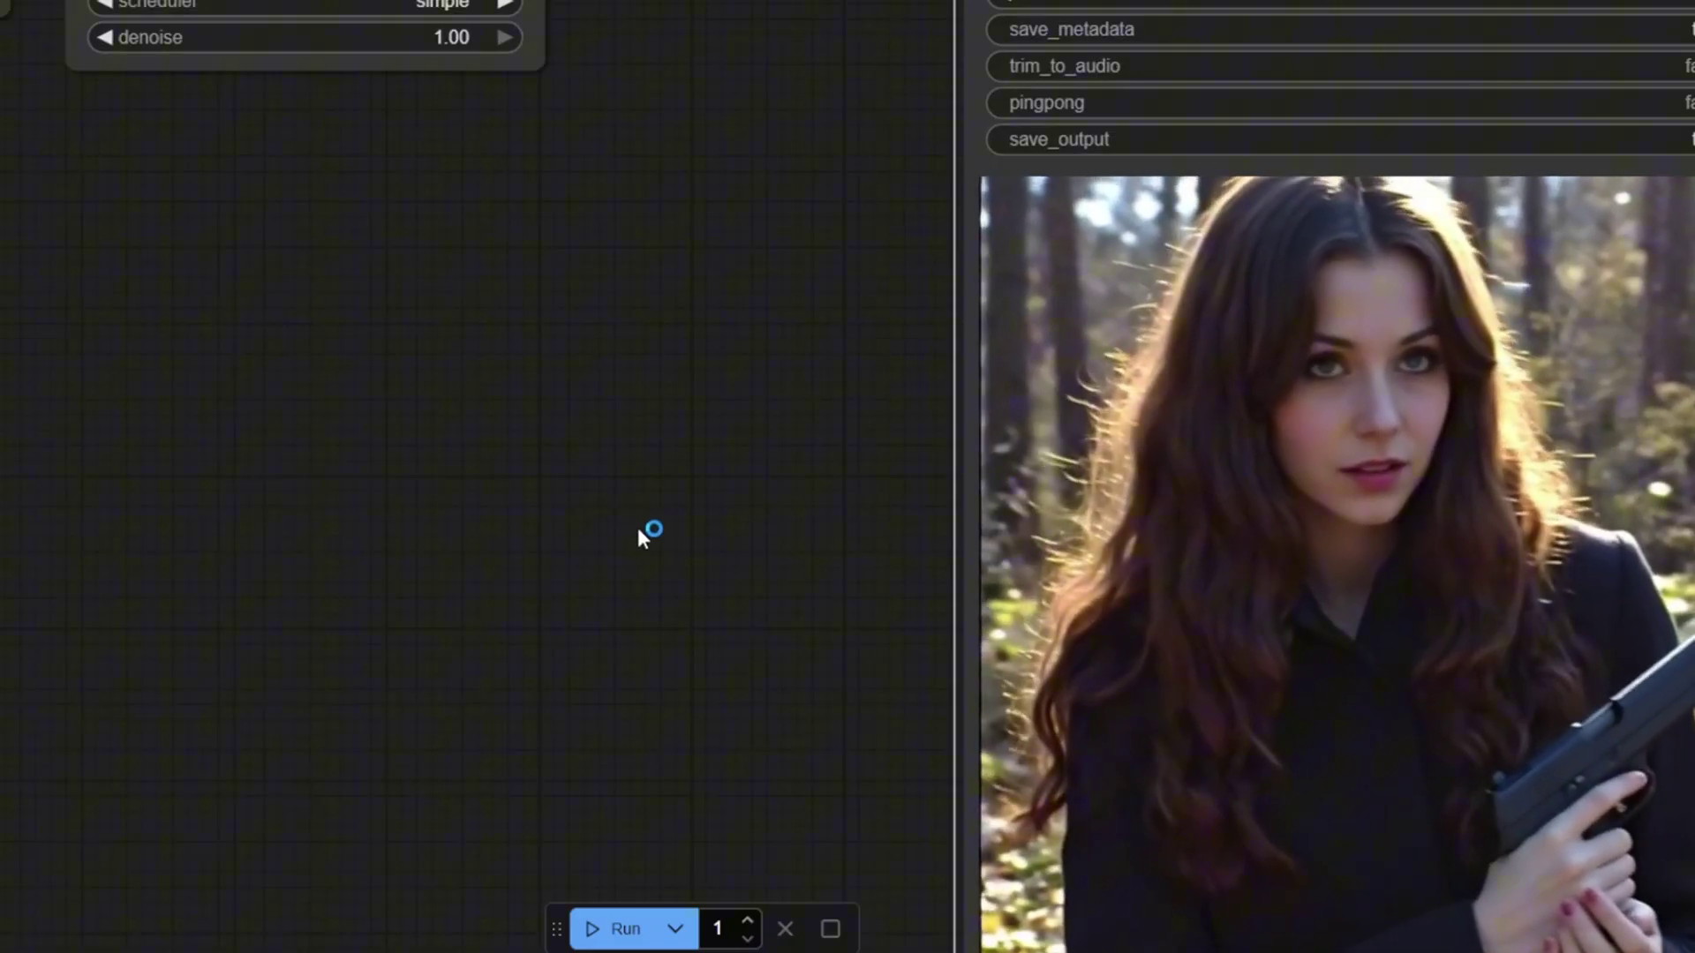
# Move the Load Image node beside the Video Combine output and zoom in on both.
pyautogui.scroll(-3, 577, 673)
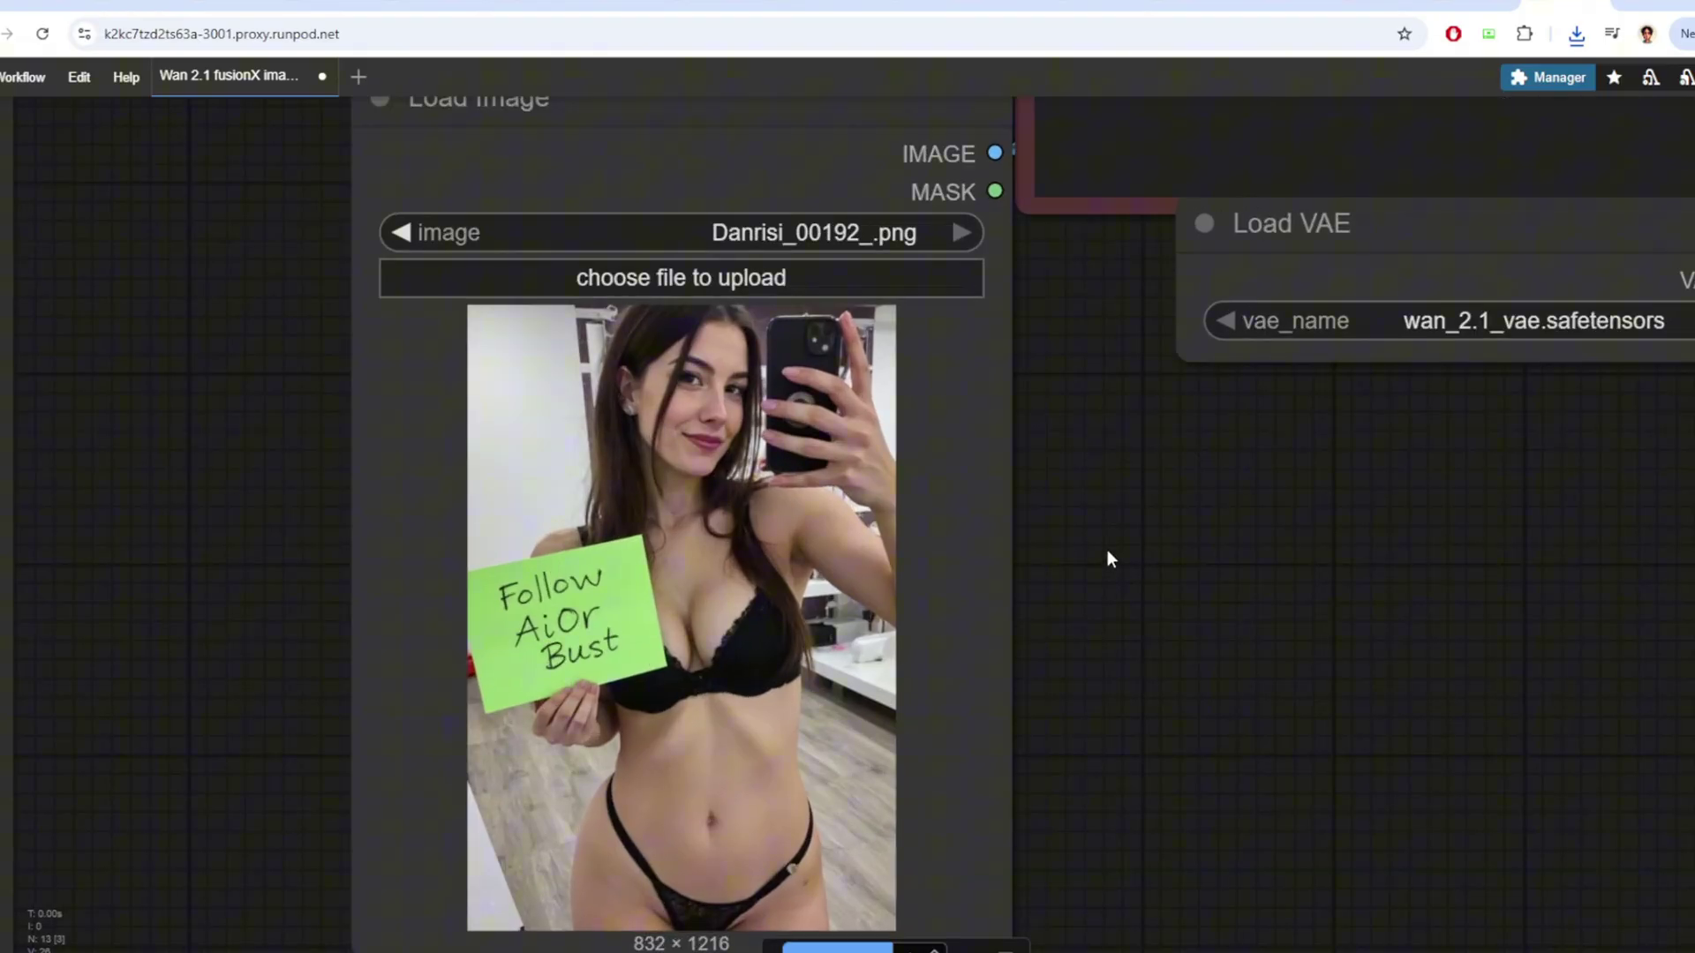
pyautogui.scroll(2, 1109, 549)
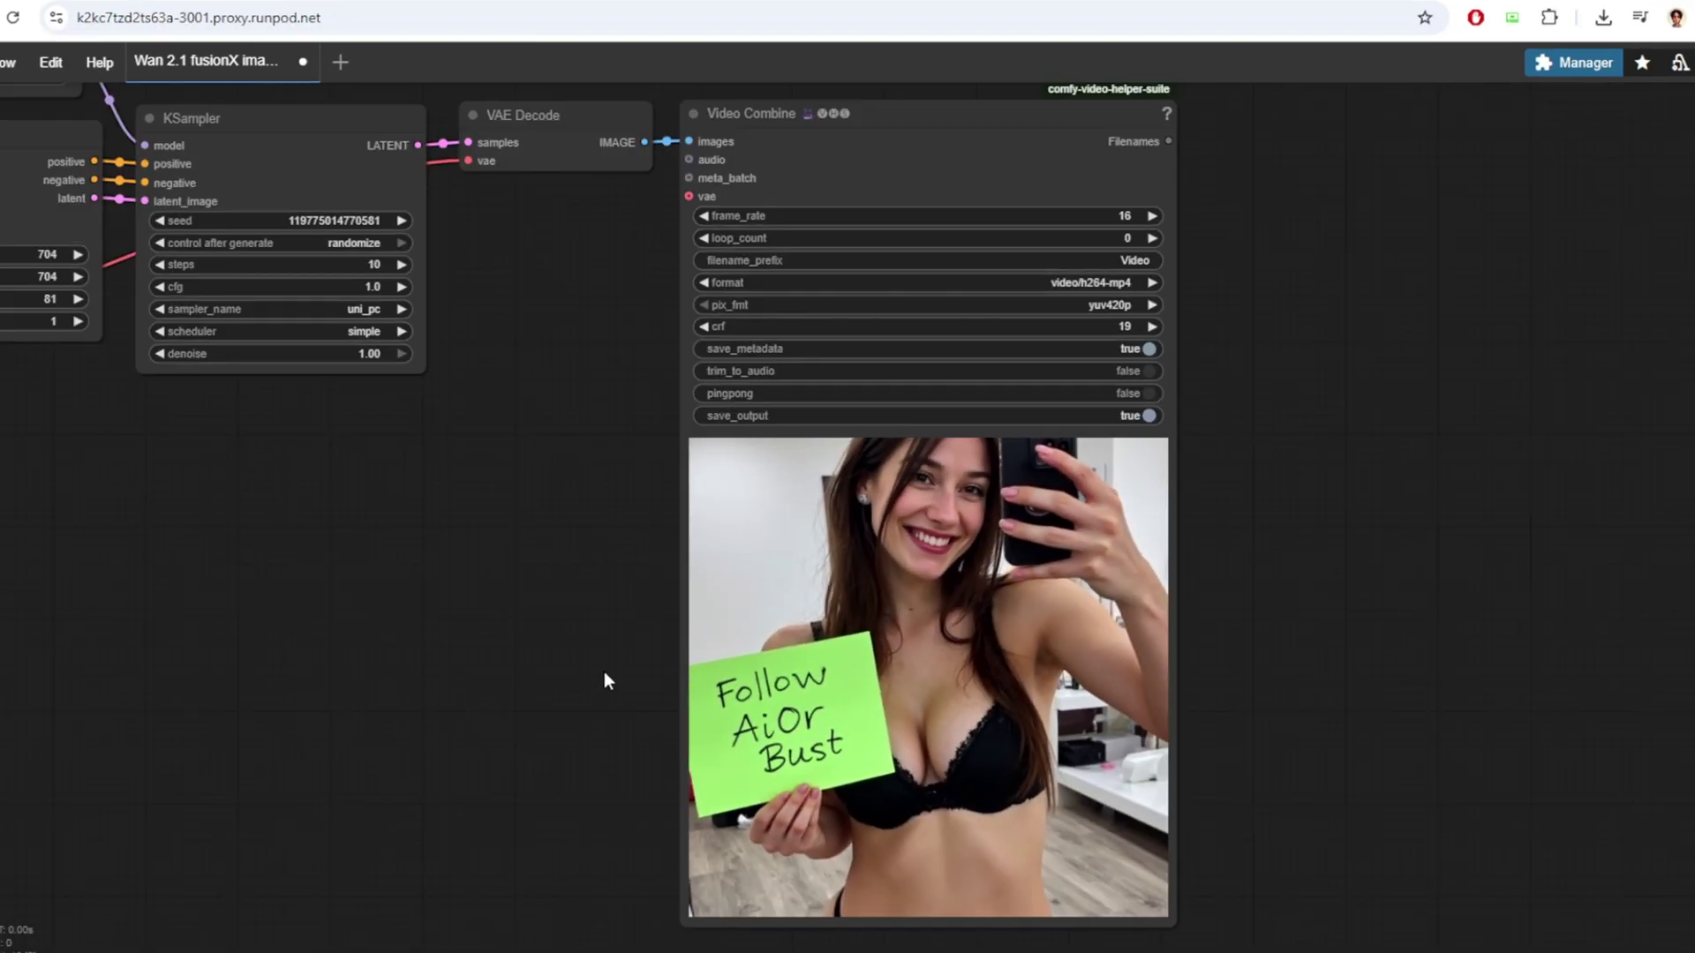
pyautogui.scroll(-2, 458, 692)
pyautogui.moveTo(458, 692); pyautogui.dragTo(1154, 706)
pyautogui.moveTo(233, 392); pyautogui.dragTo(1377, 452)
pyautogui.scroll(5, 1498, 541)
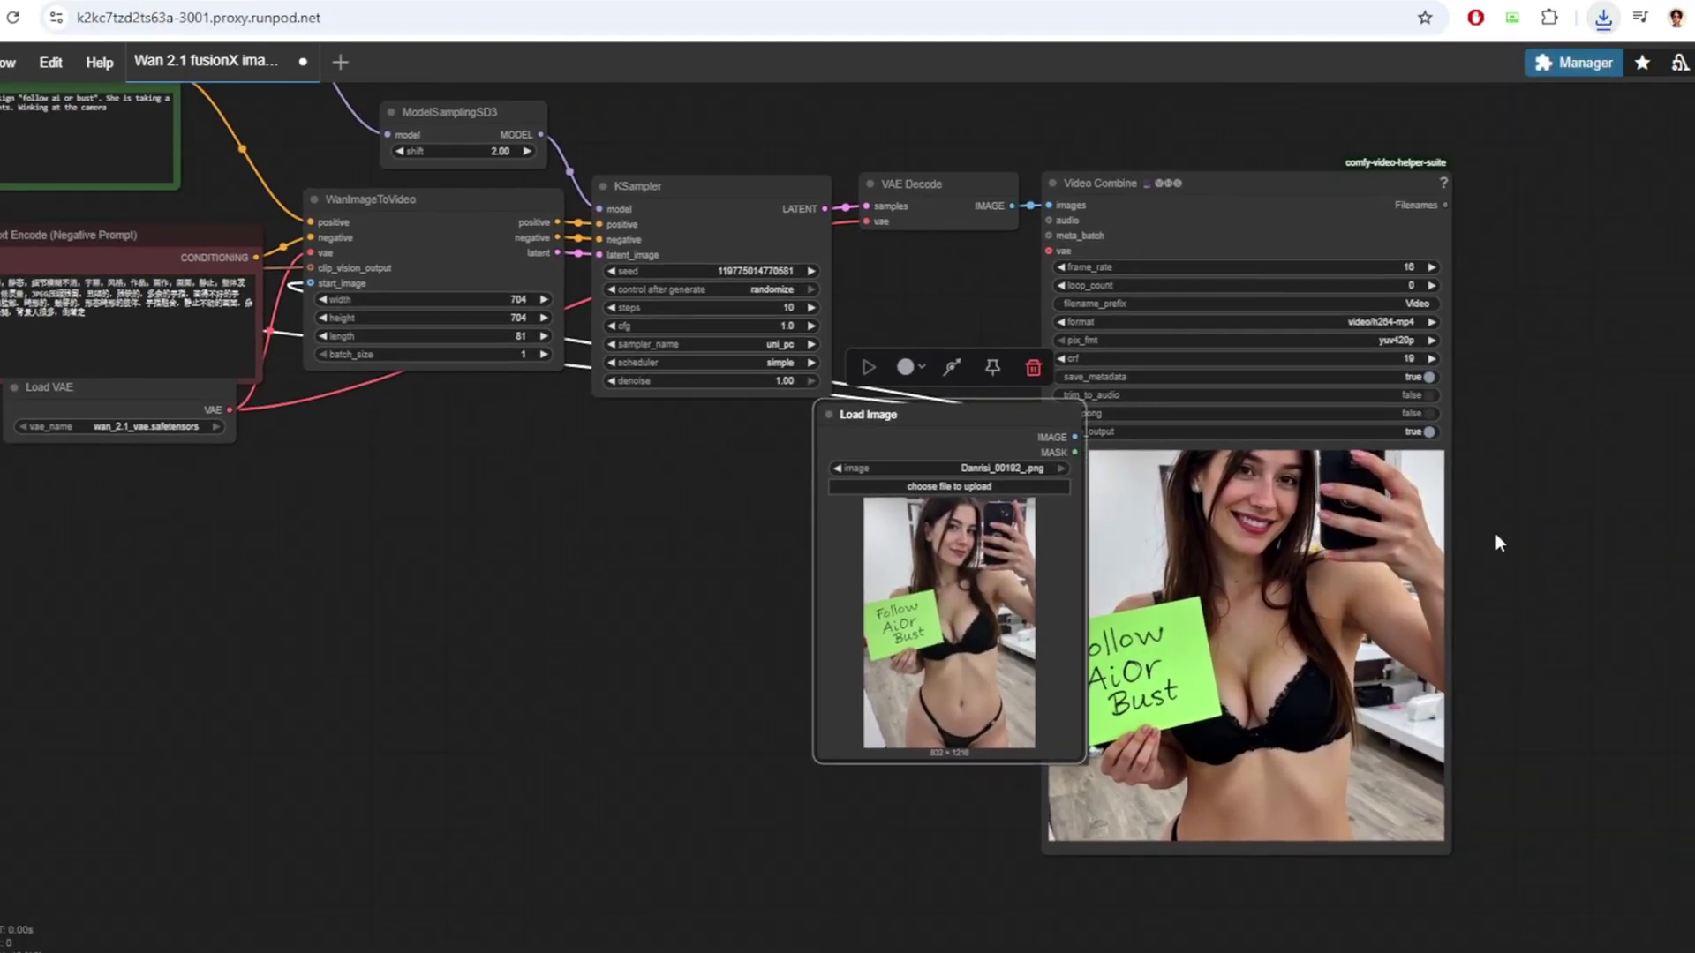
pyautogui.moveTo(648, 554); pyautogui.dragTo(851, 491)
pyautogui.scroll(2, 851, 492)
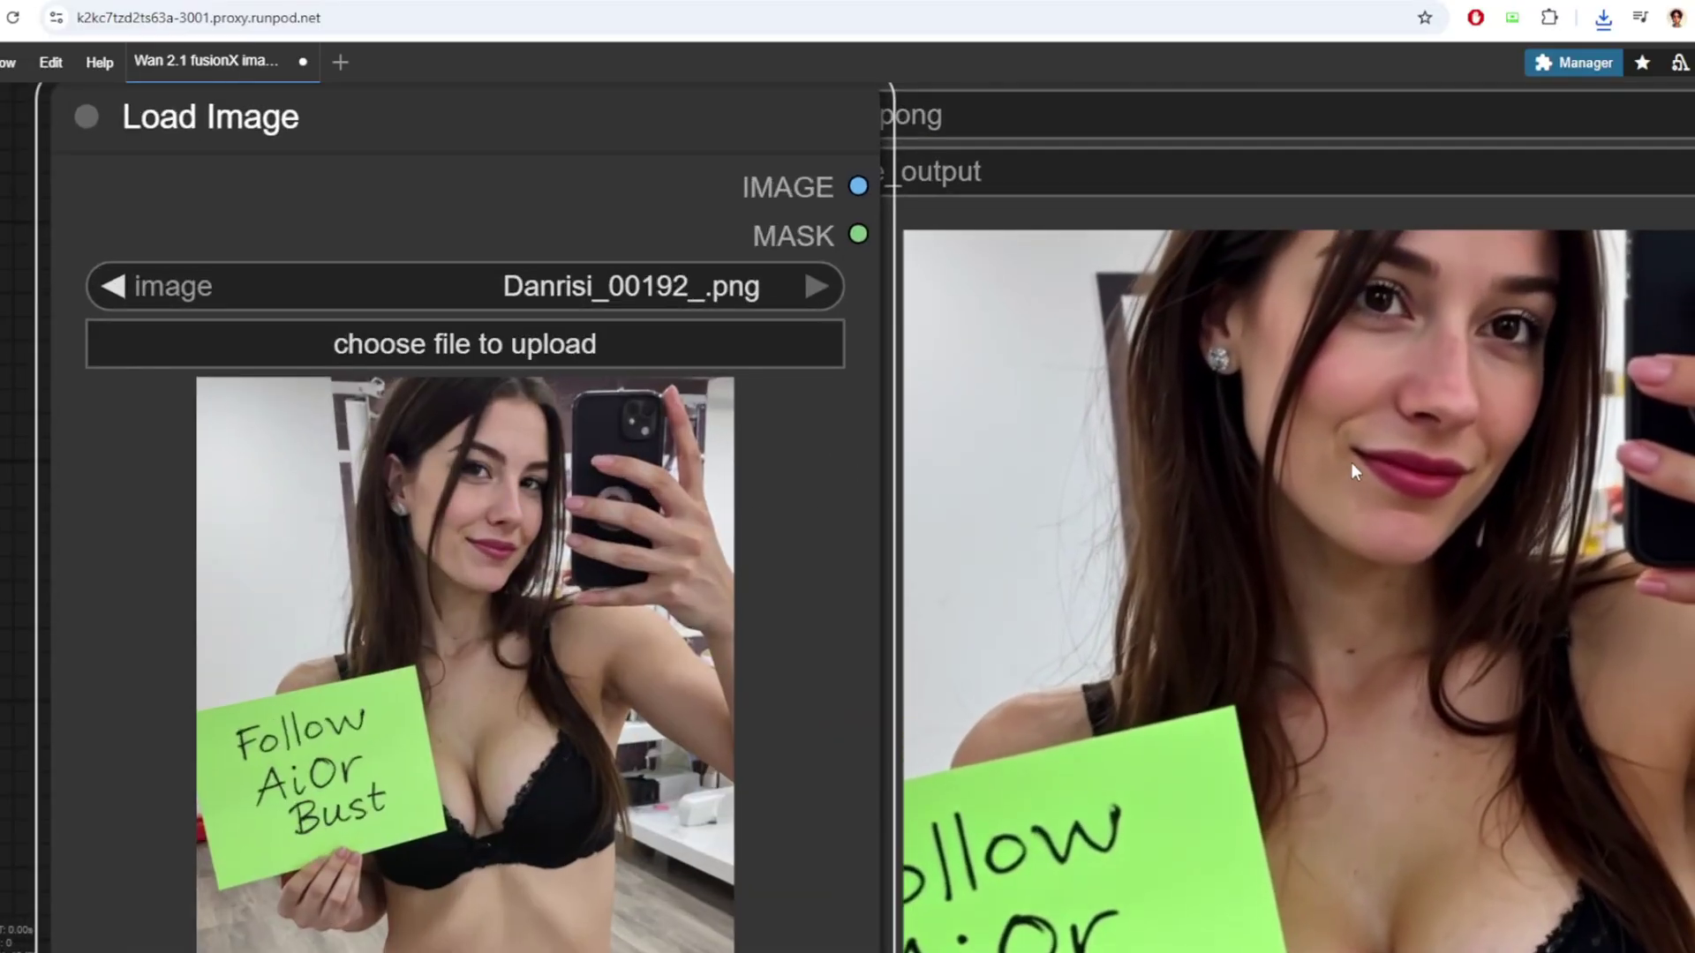
pyautogui.scroll(-4, 1077, 630)
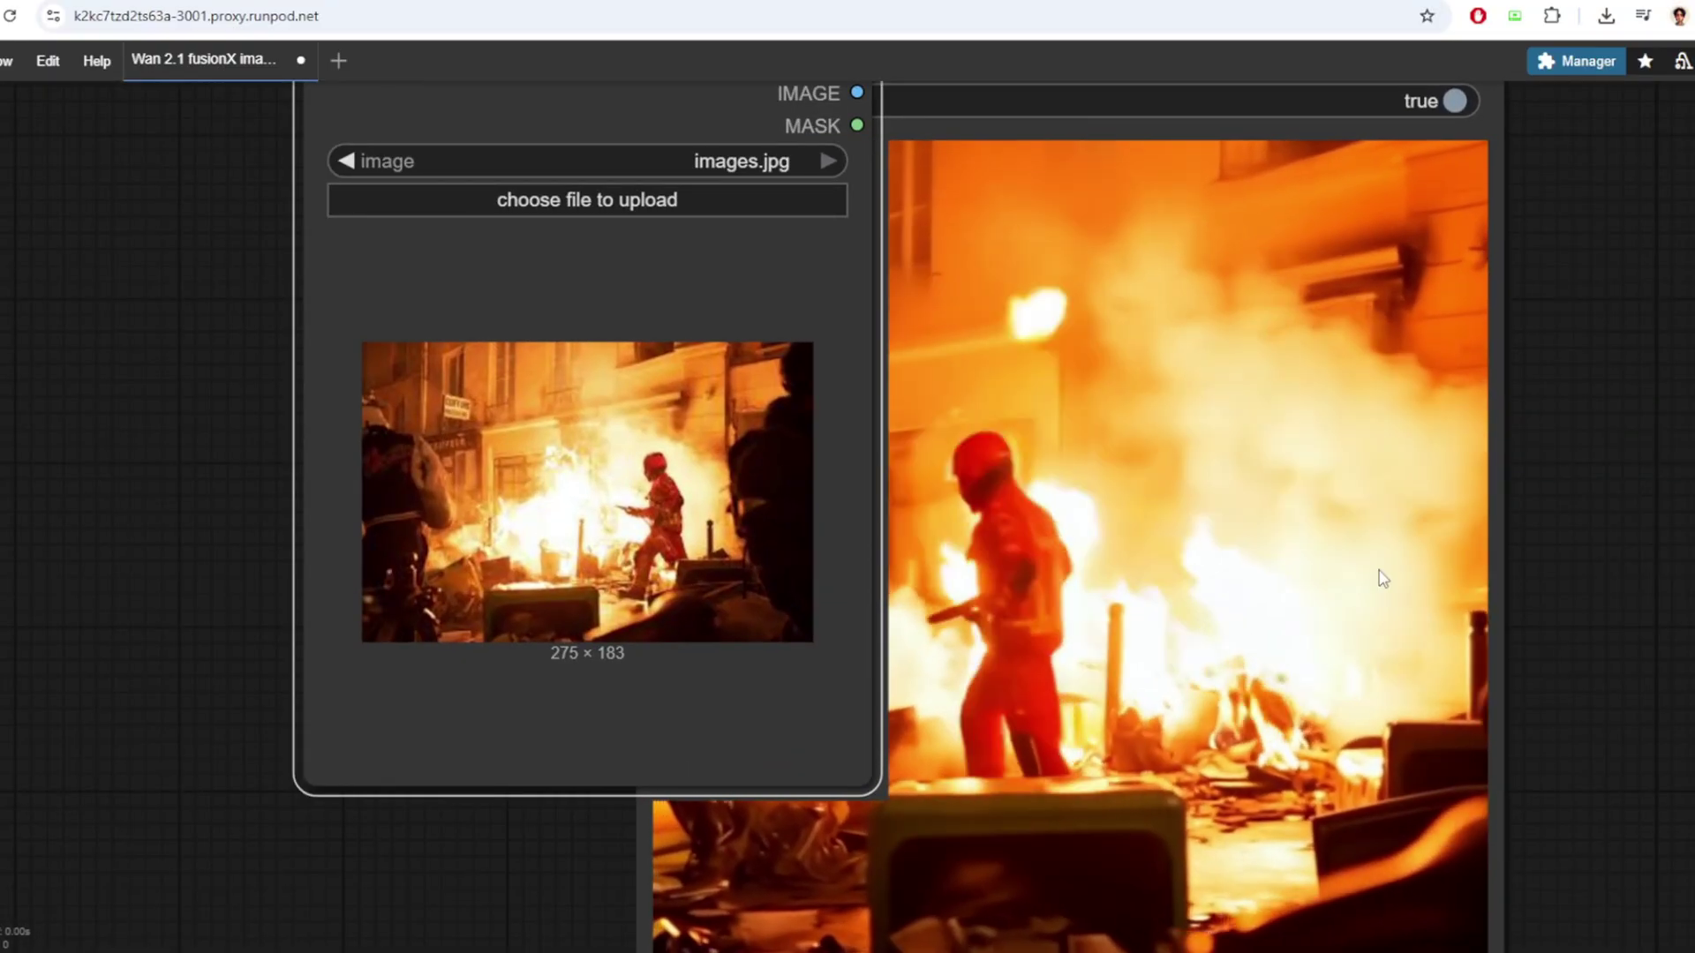
# Move the images.jpg Load Image node off the video preview and zoom out to compare.
pyautogui.scroll(-2, 1497, 494)
pyautogui.moveTo(834, 113); pyautogui.dragTo(629, 125)
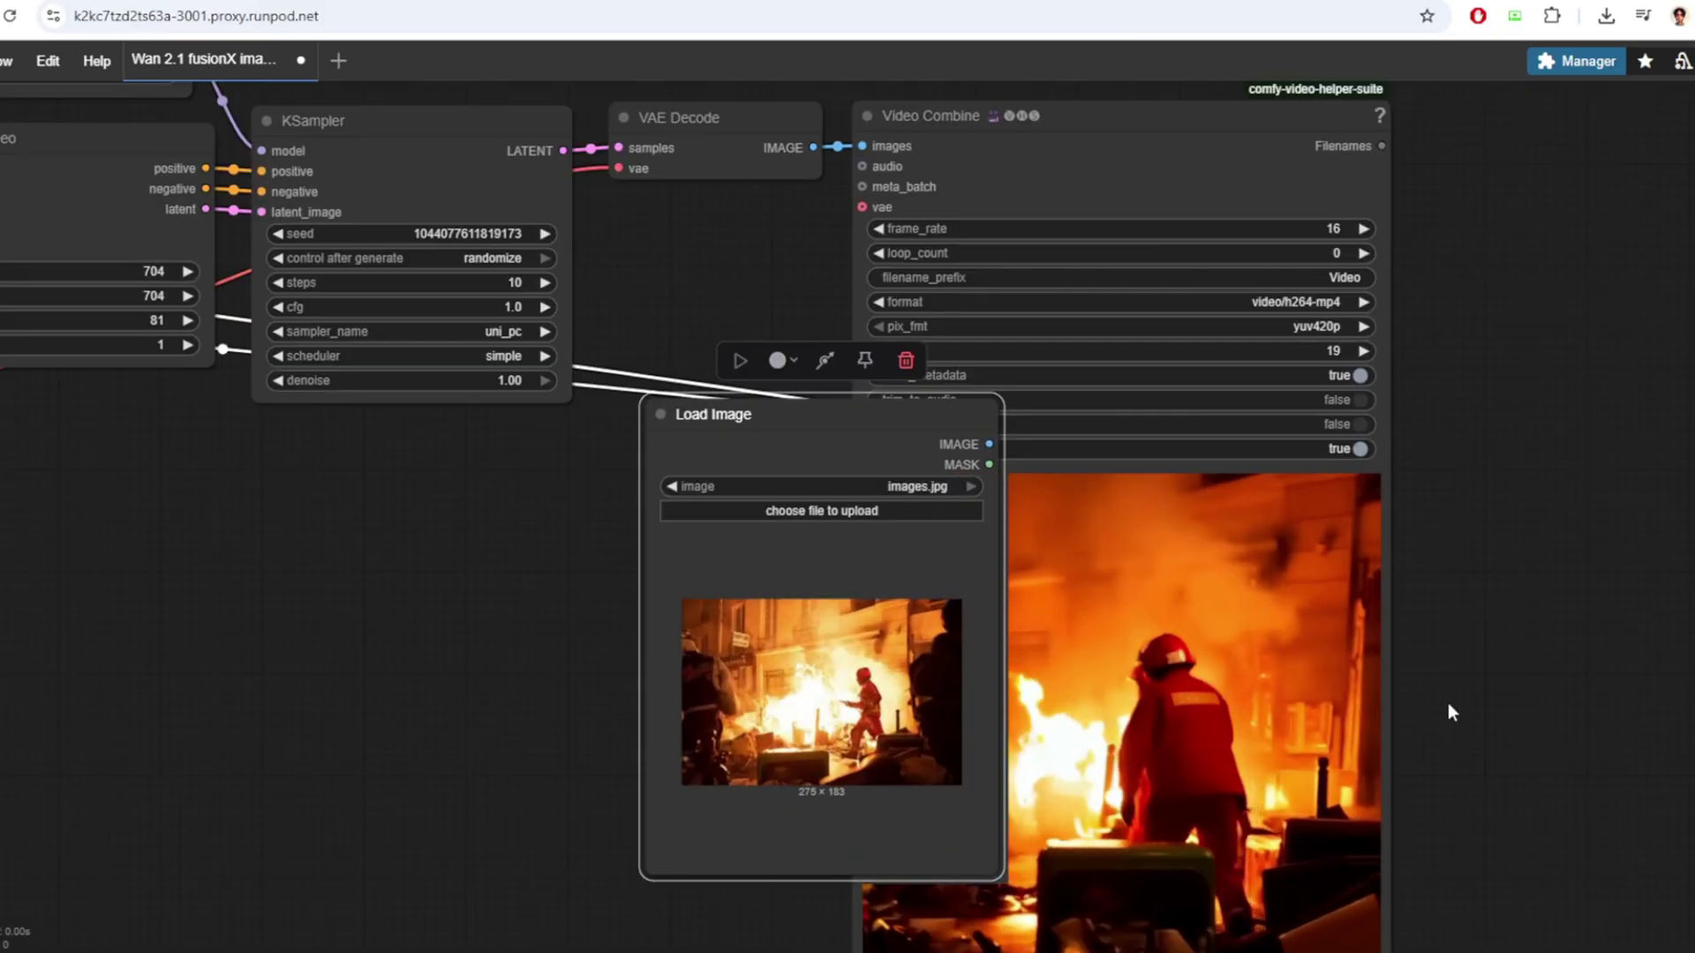
pyautogui.scroll(5, 1448, 707)
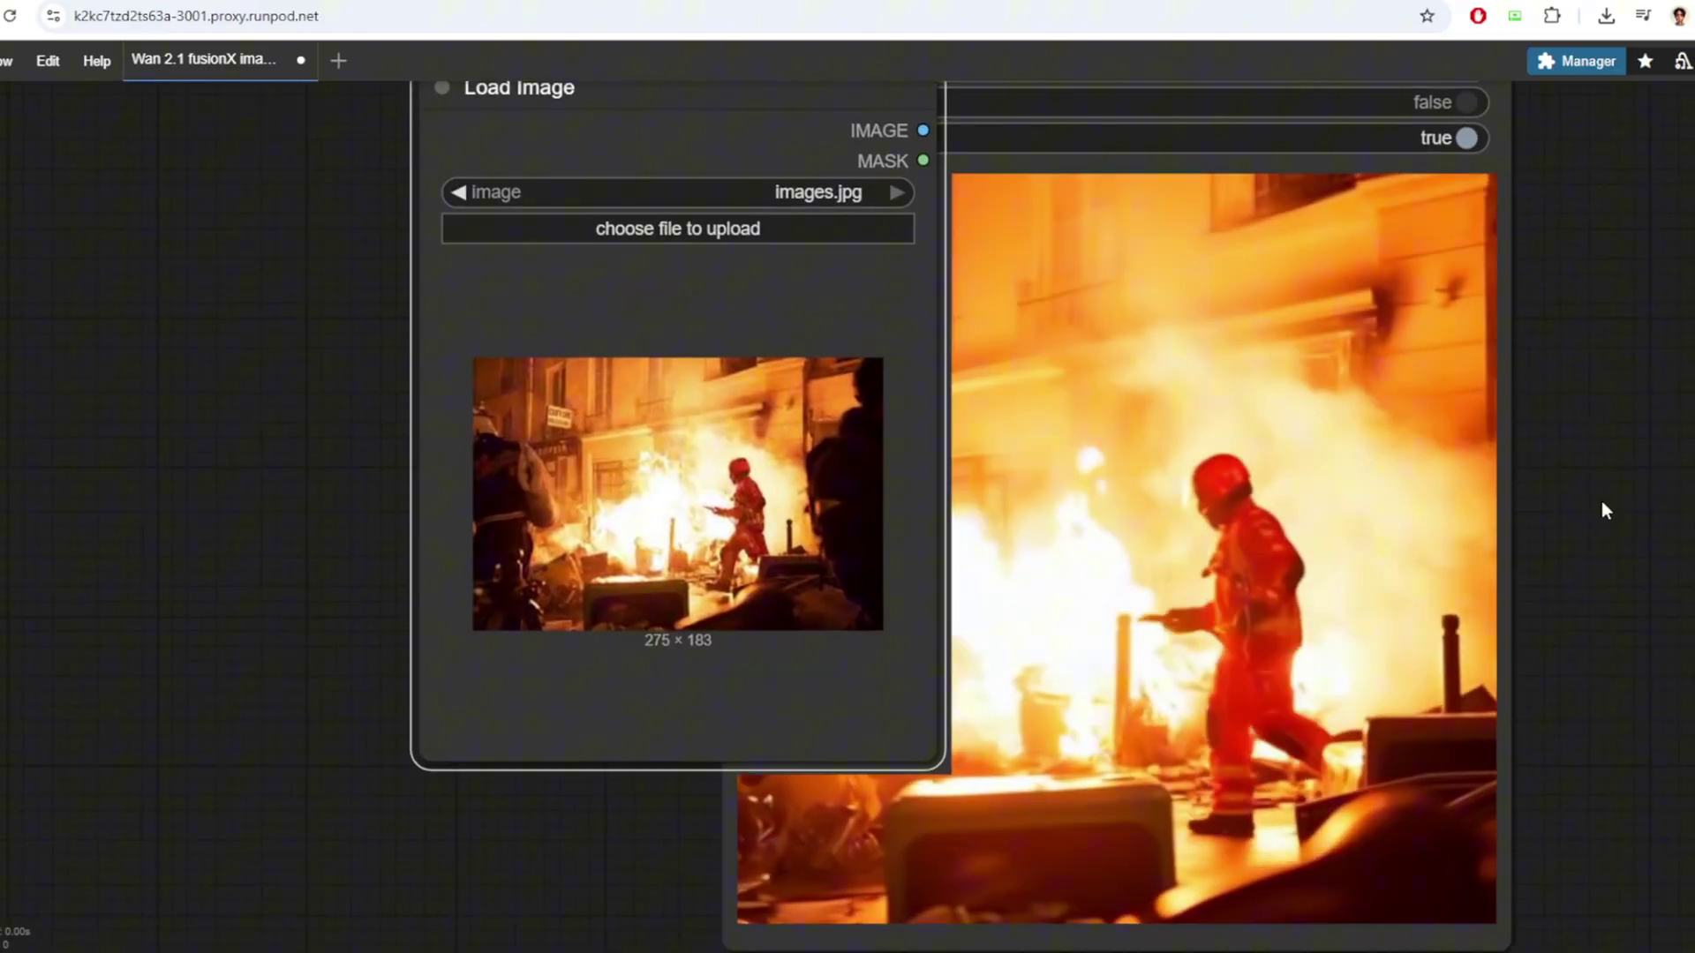
pyautogui.scroll(-4, 1534, 501)
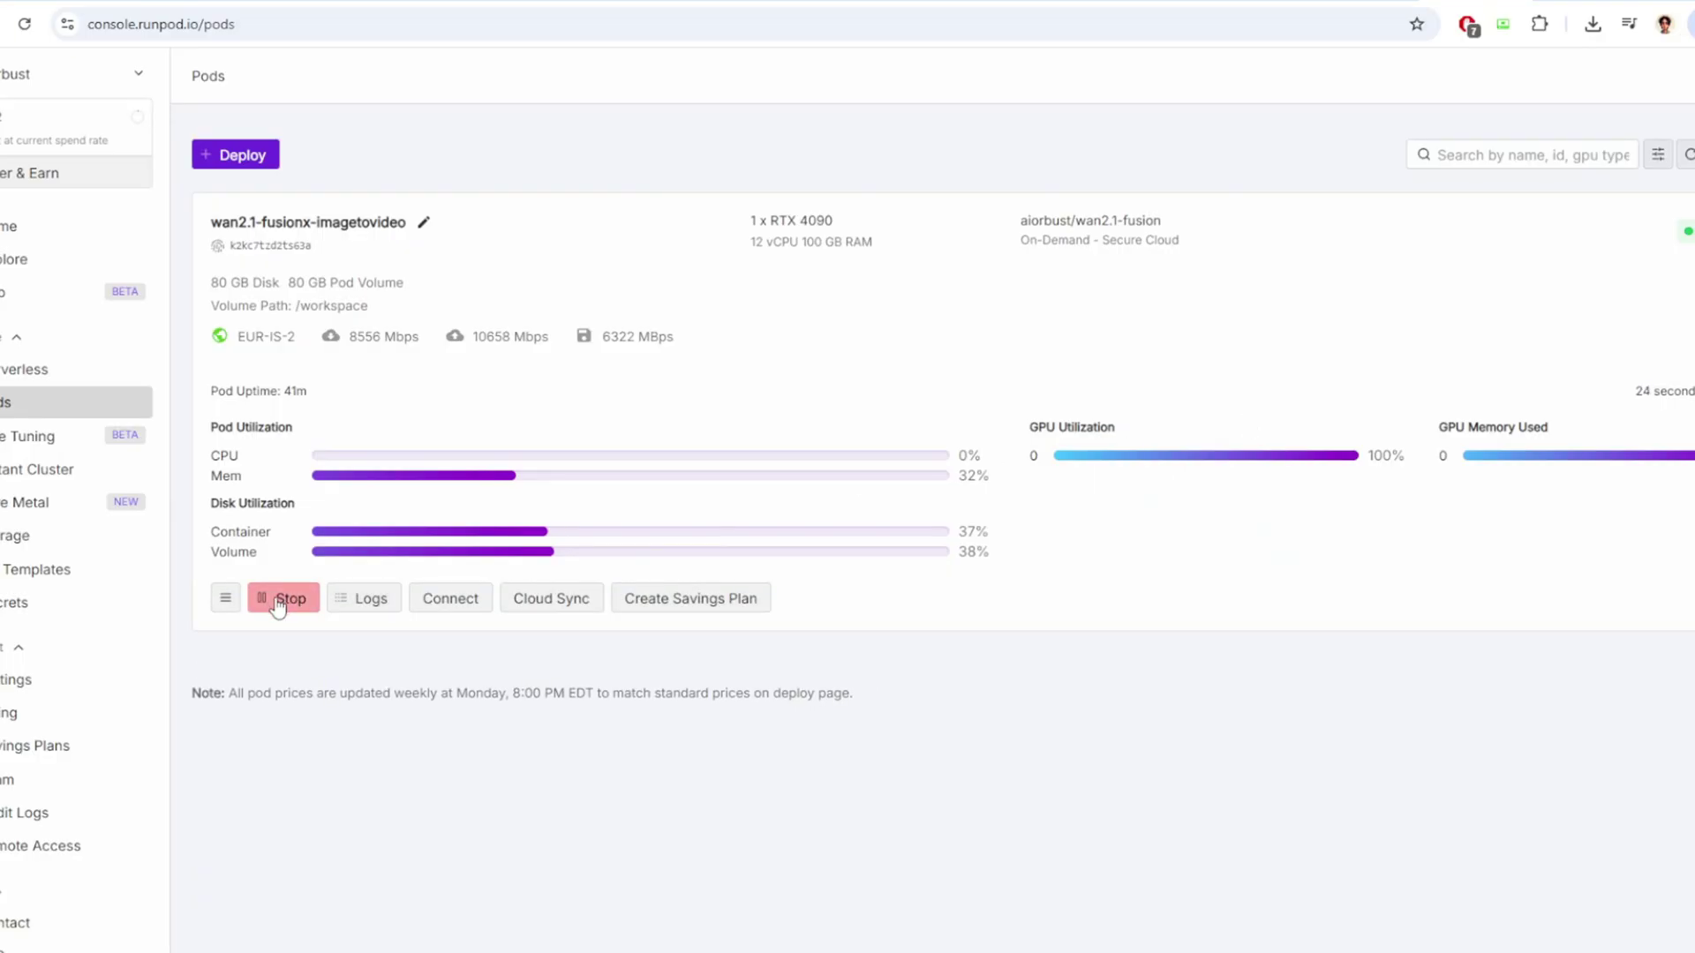
# Stop the running wan2.1-fusionx-imagetovideo pod, then start terminating it.
pyautogui.click(280, 602)
pyautogui.click(938, 653)
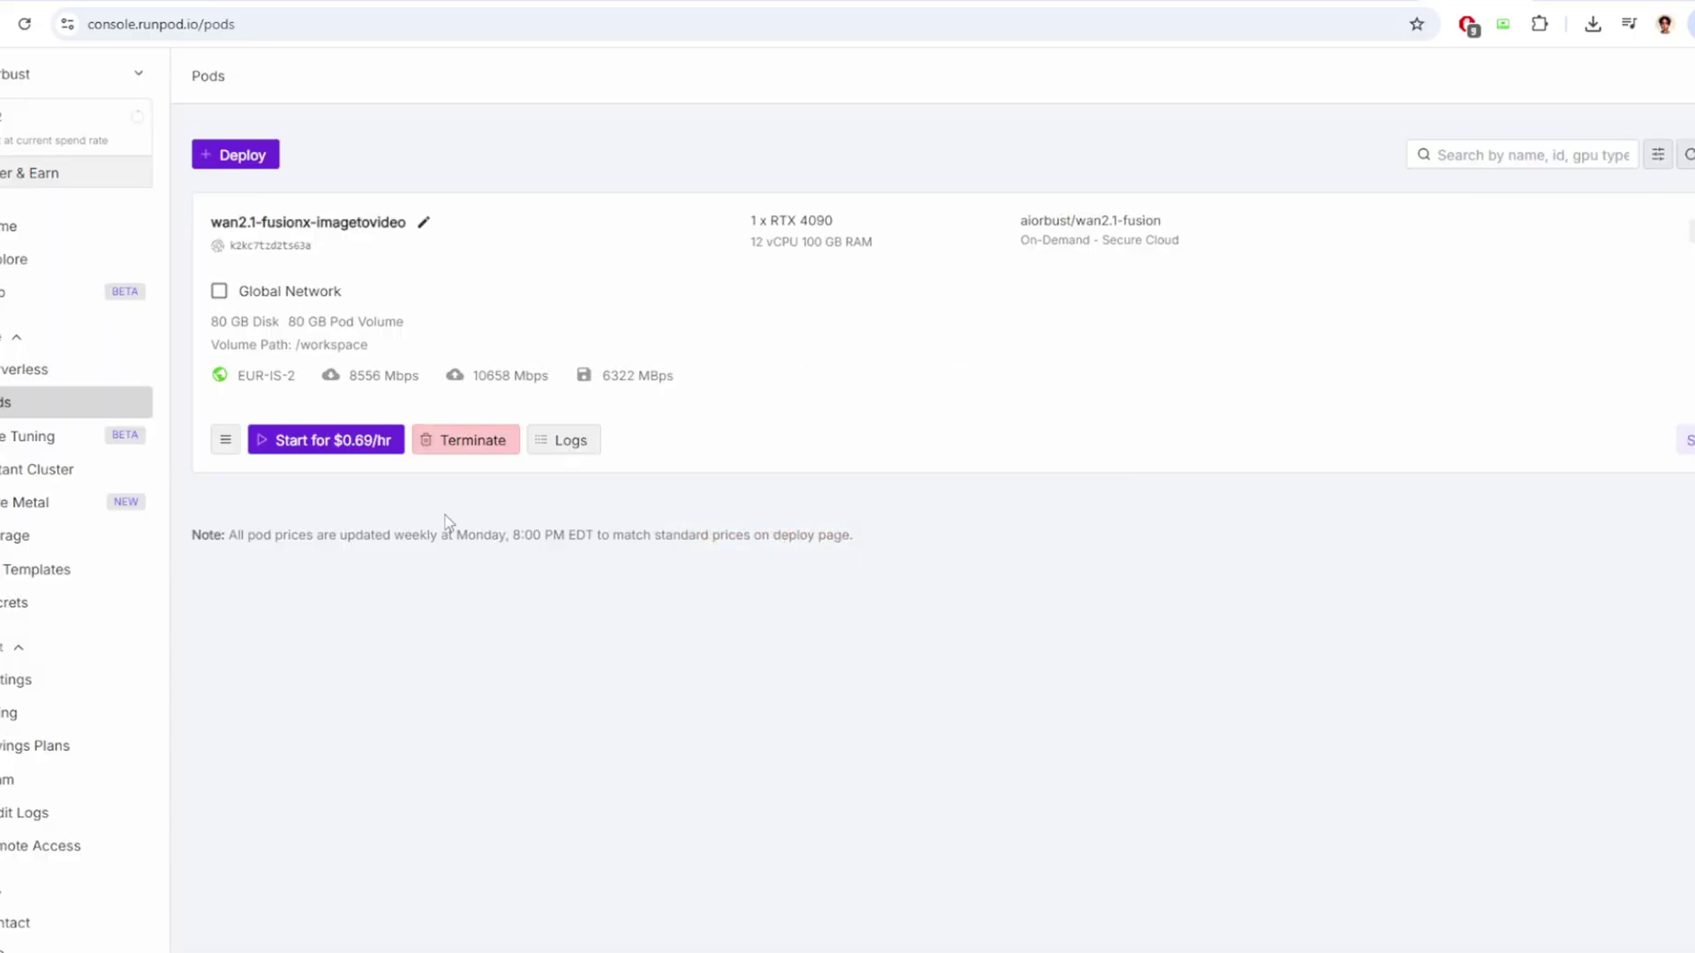
pyautogui.click(450, 450)
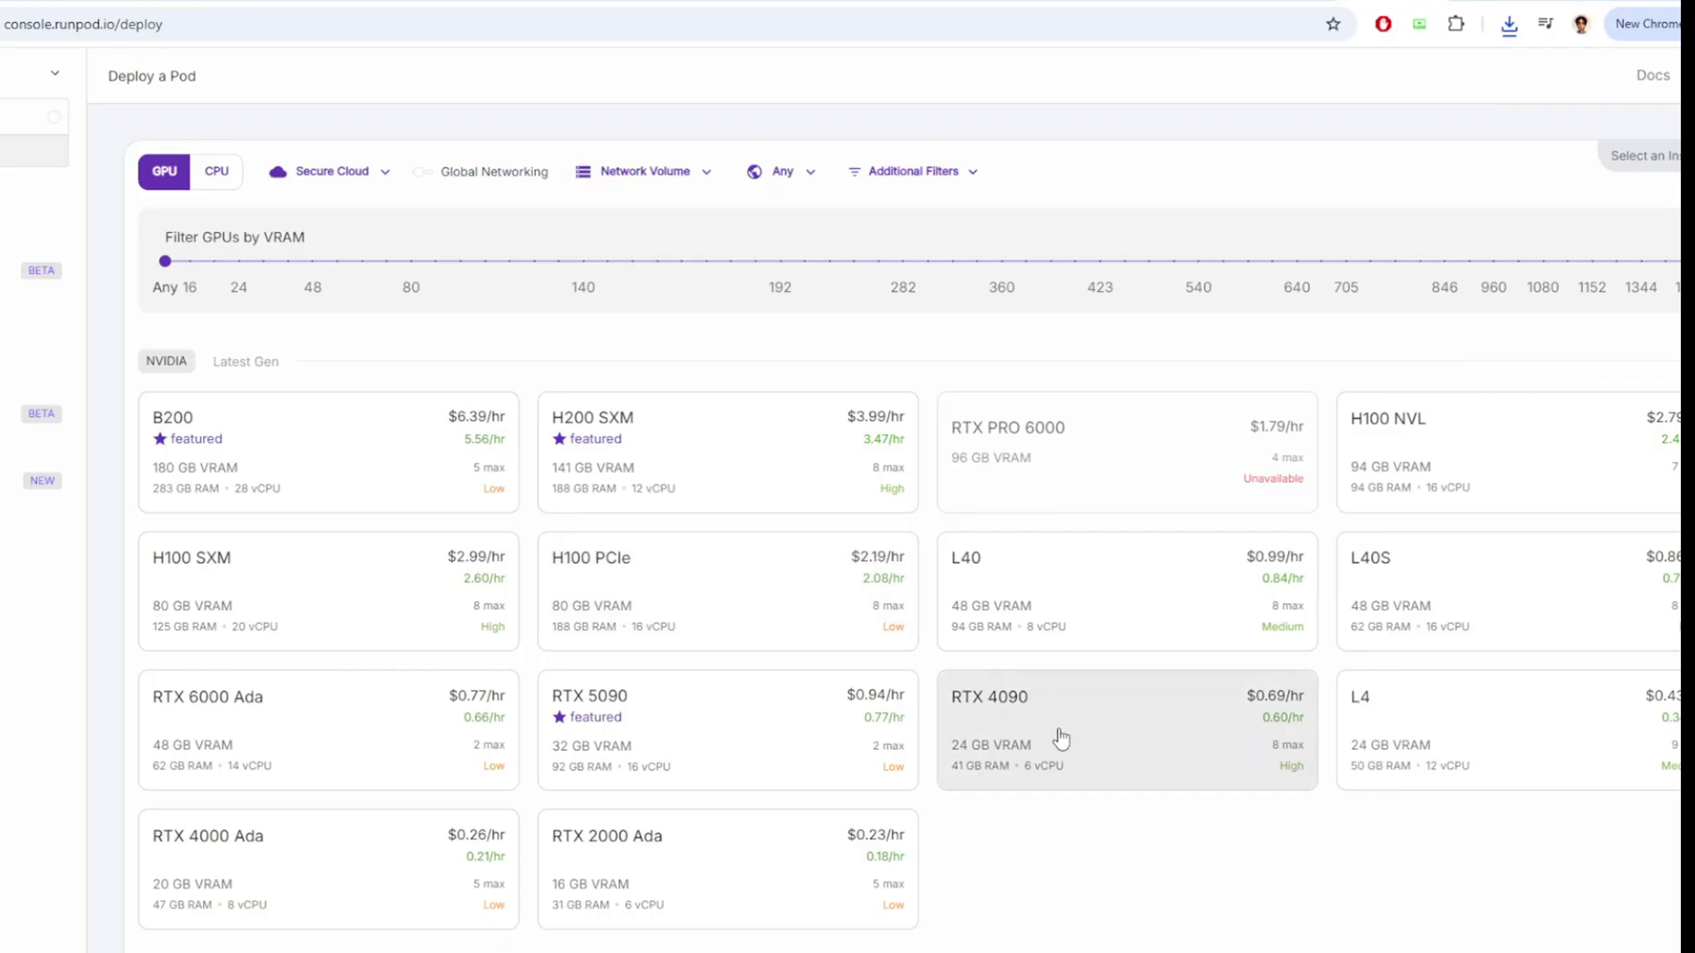
# Choose the RTX 4090 GPU and the wan2.1-fusionx-texttovideo template, then deploy on-demand.
pyautogui.scroll(-3, 1061, 738)
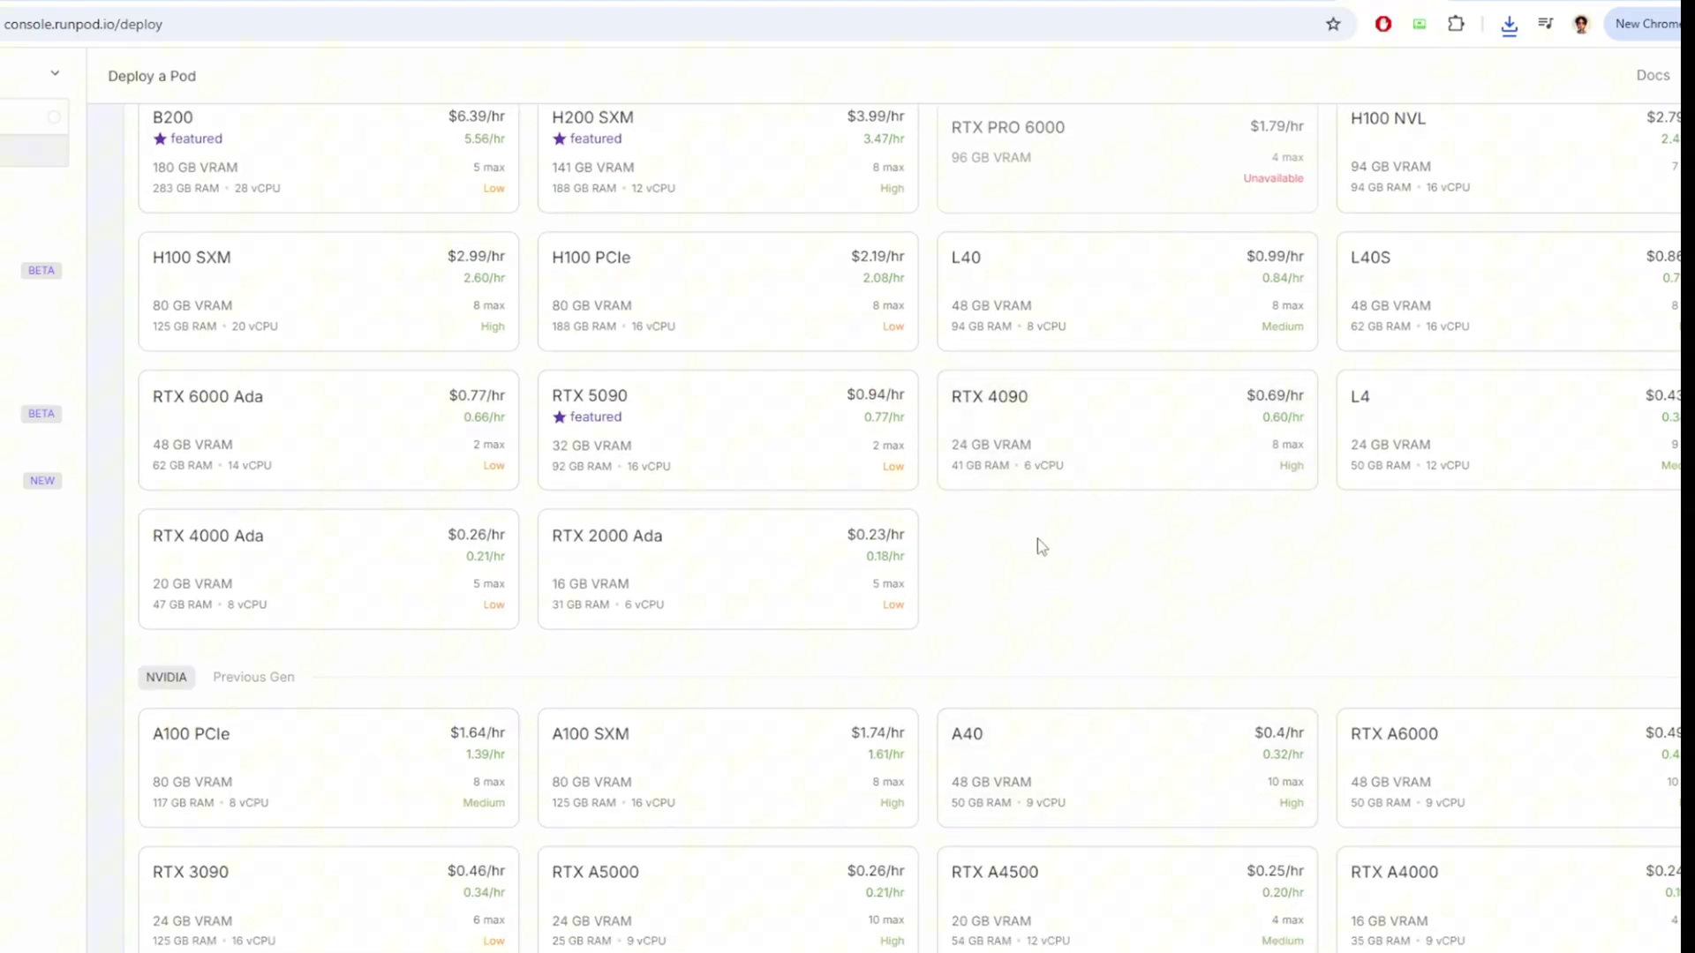
pyautogui.click(1061, 461)
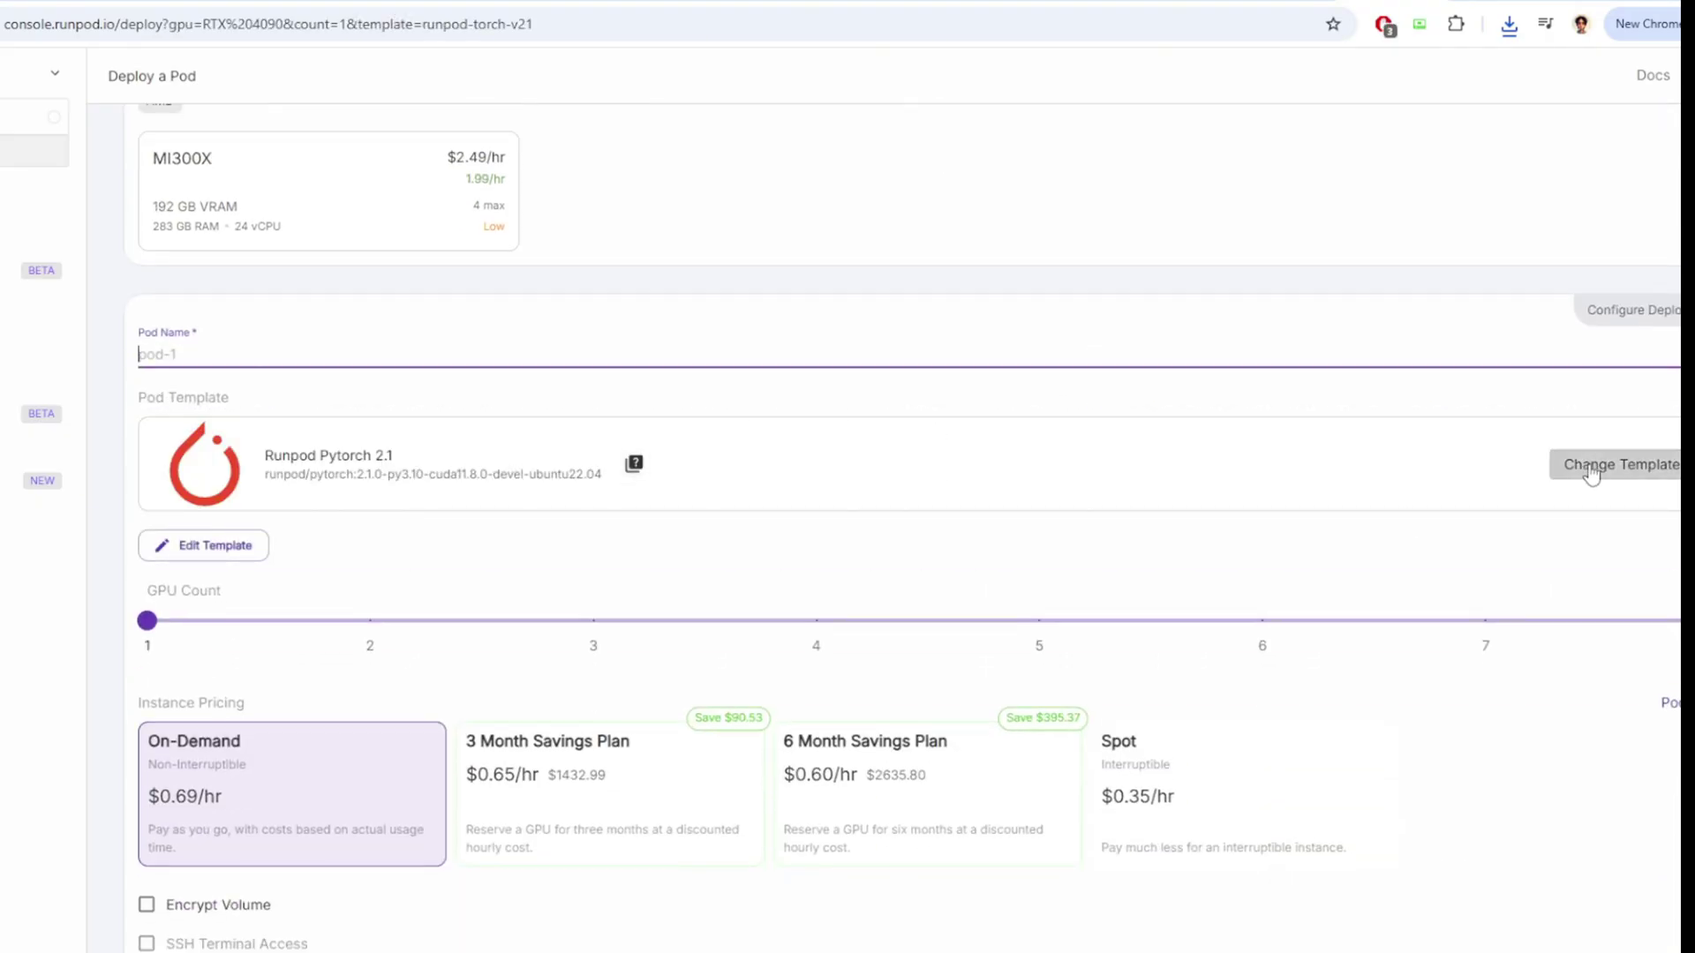
pyautogui.click(1583, 474)
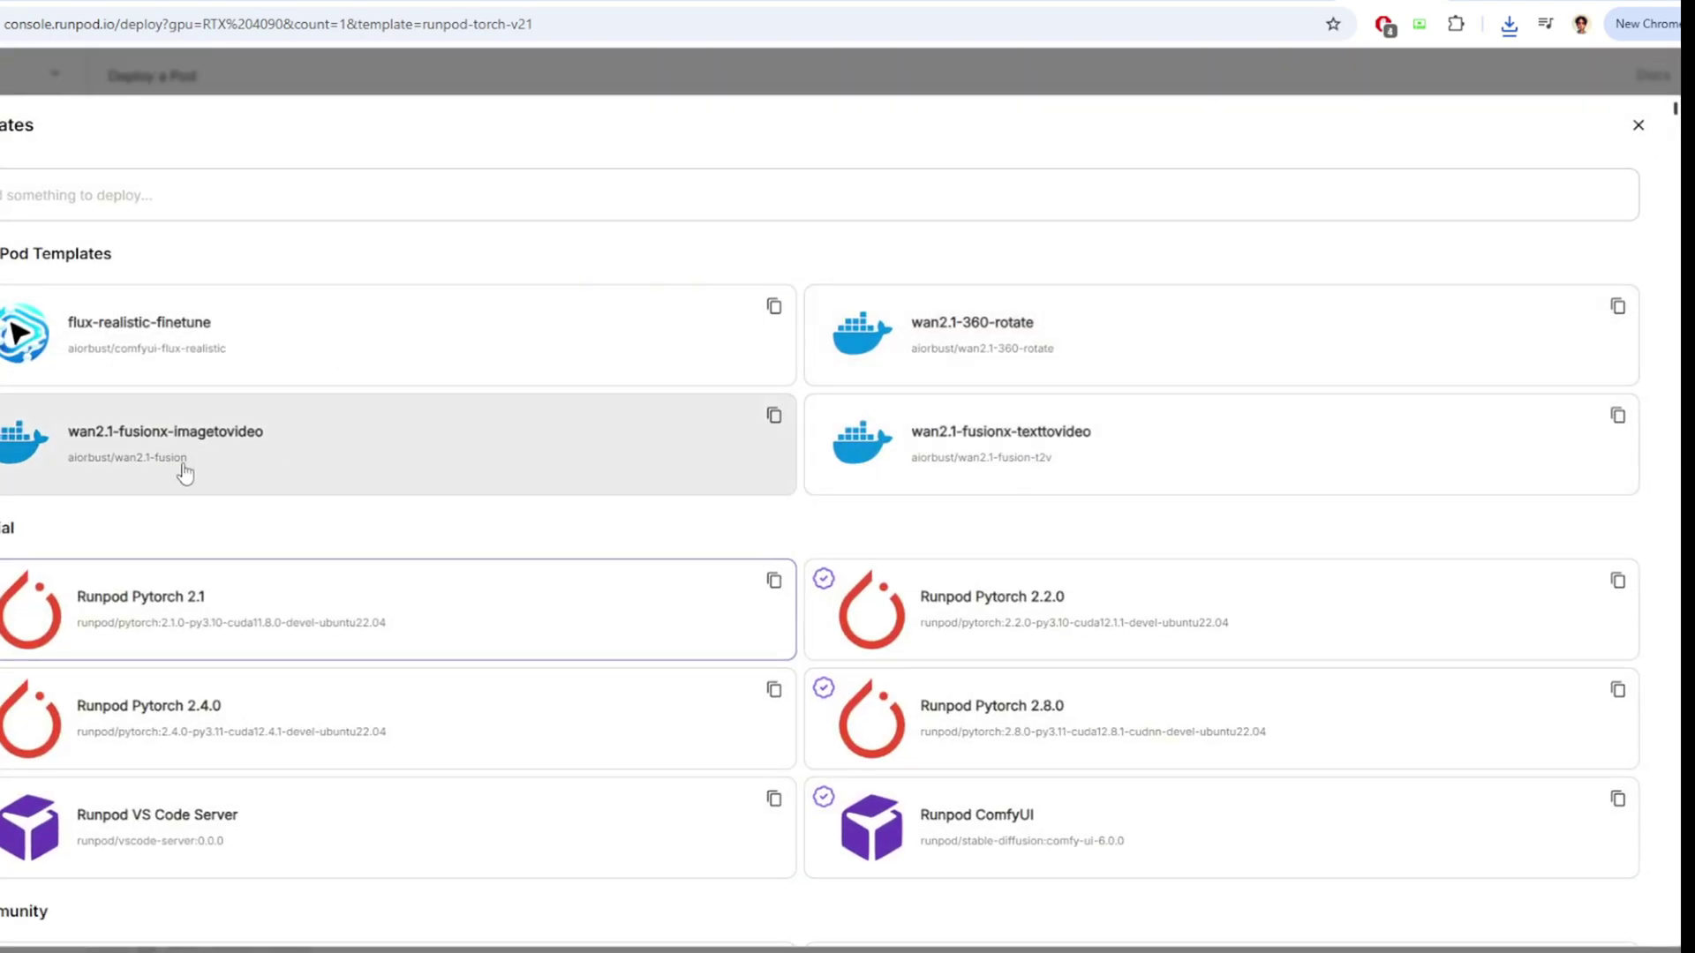
pyautogui.click(971, 453)
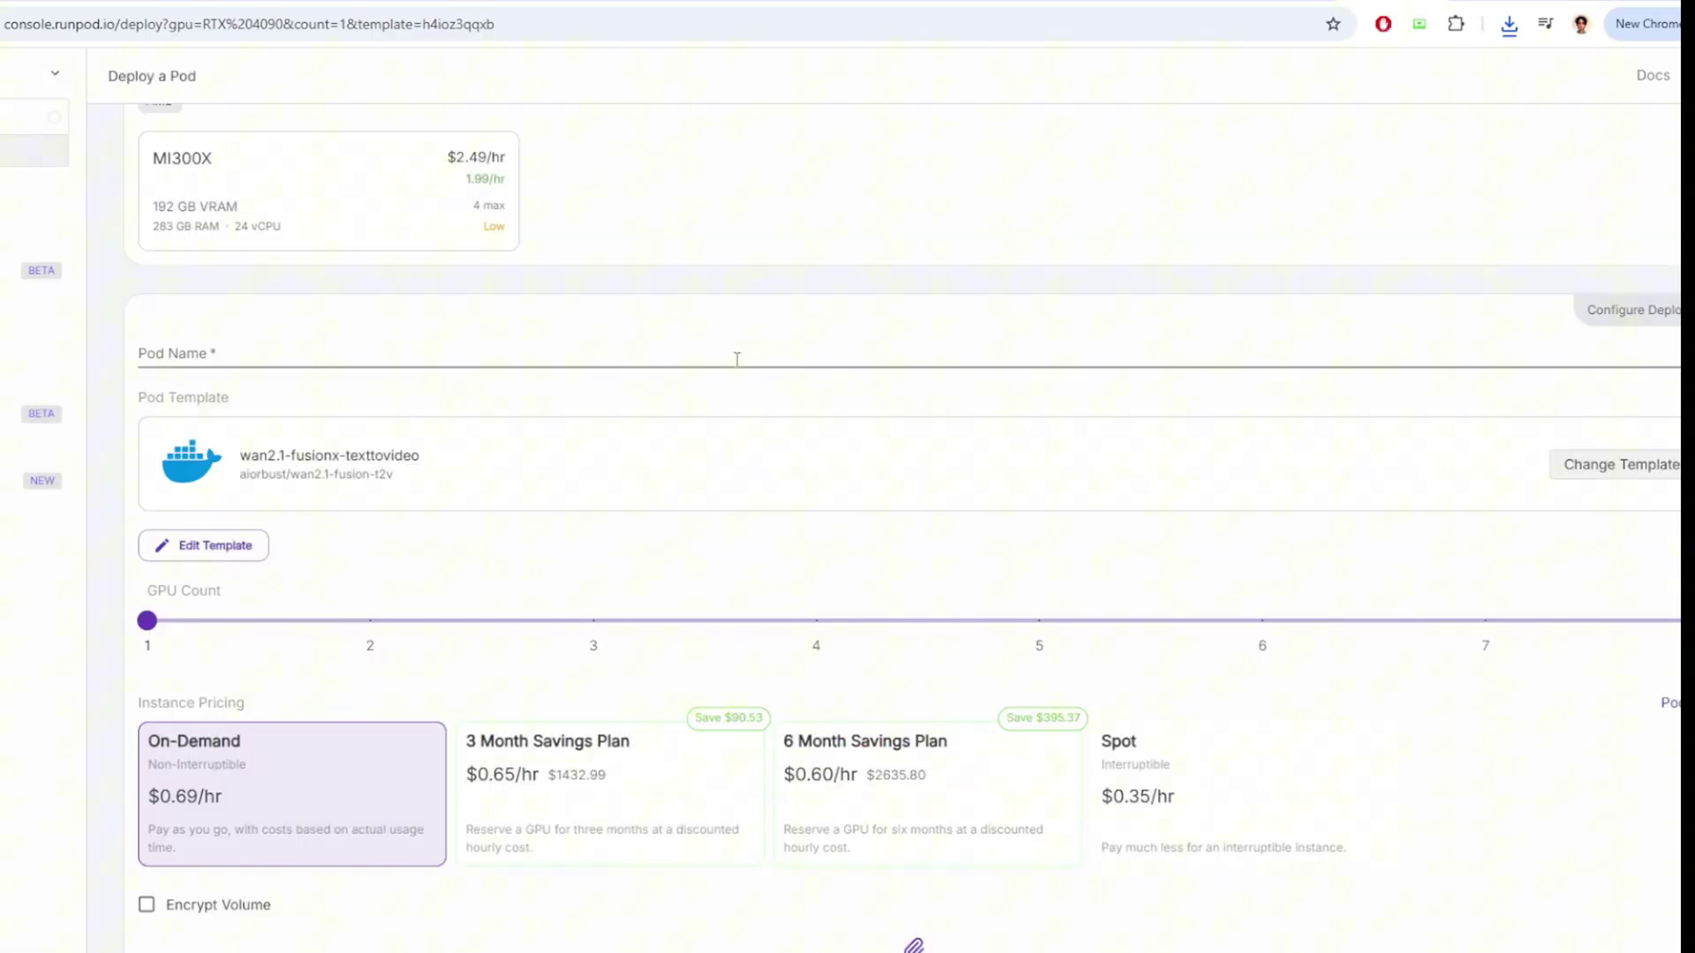
pyautogui.scroll(-3, 768, 459)
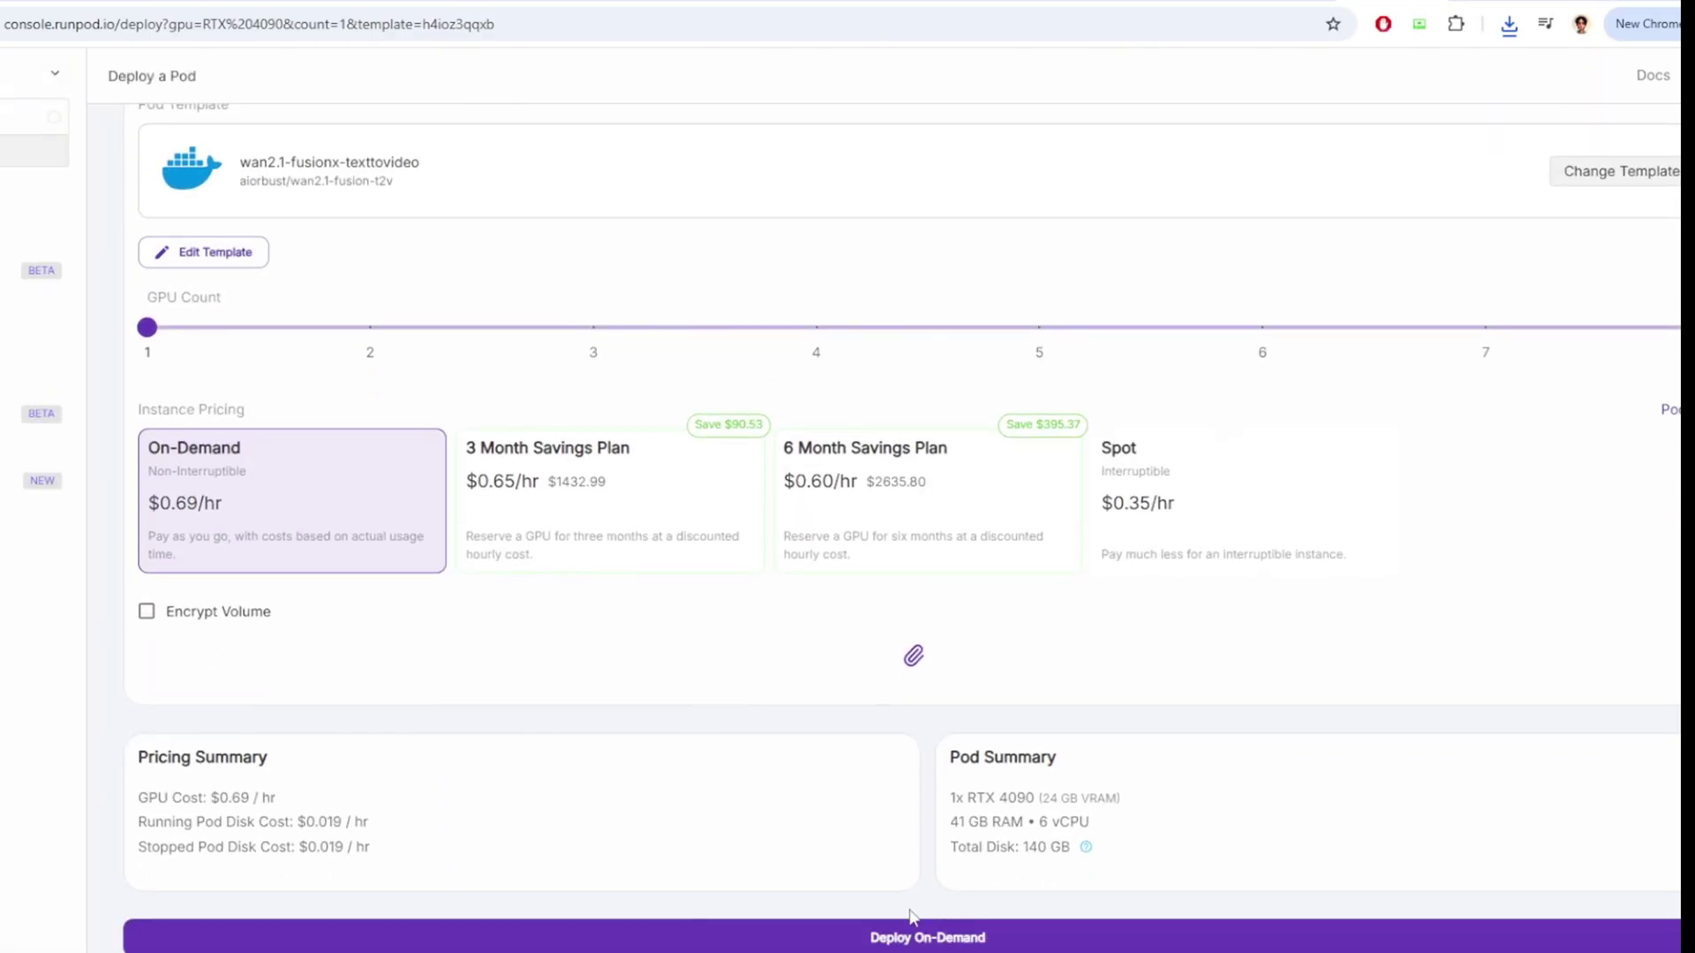
pyautogui.click(911, 922)
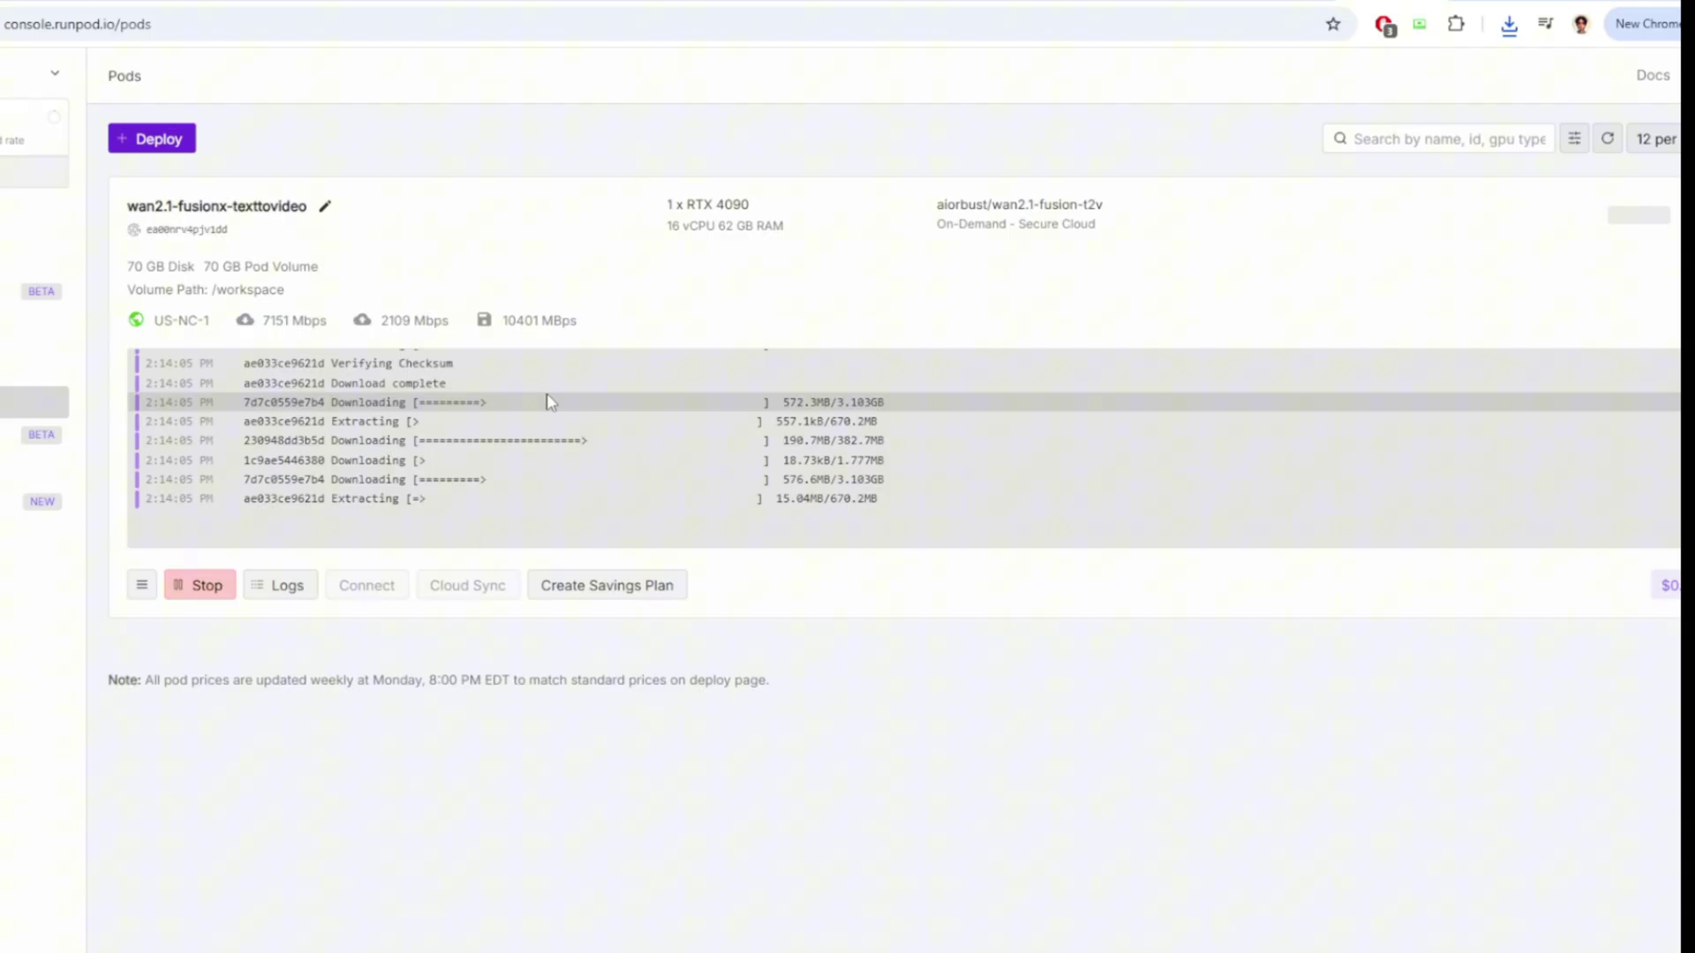
# Check the pod's logs until the container reports READY, then bring up its connection options.
pyautogui.click(358, 584)
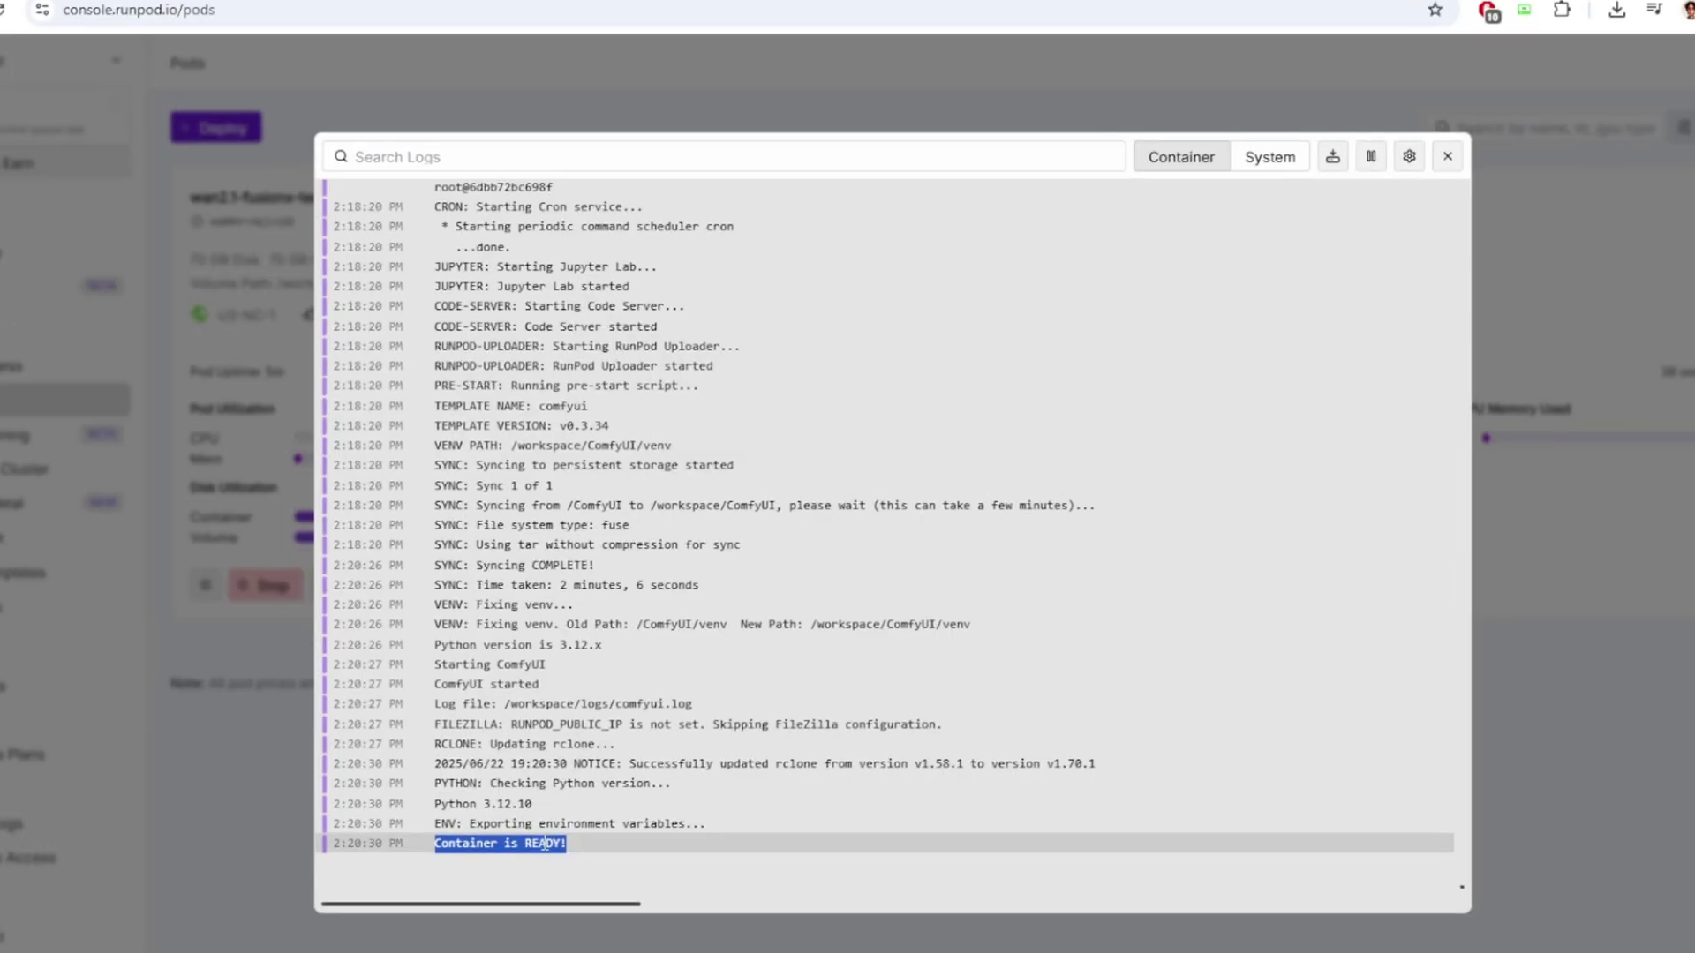
pyautogui.click(310, 724)
pyautogui.click(445, 585)
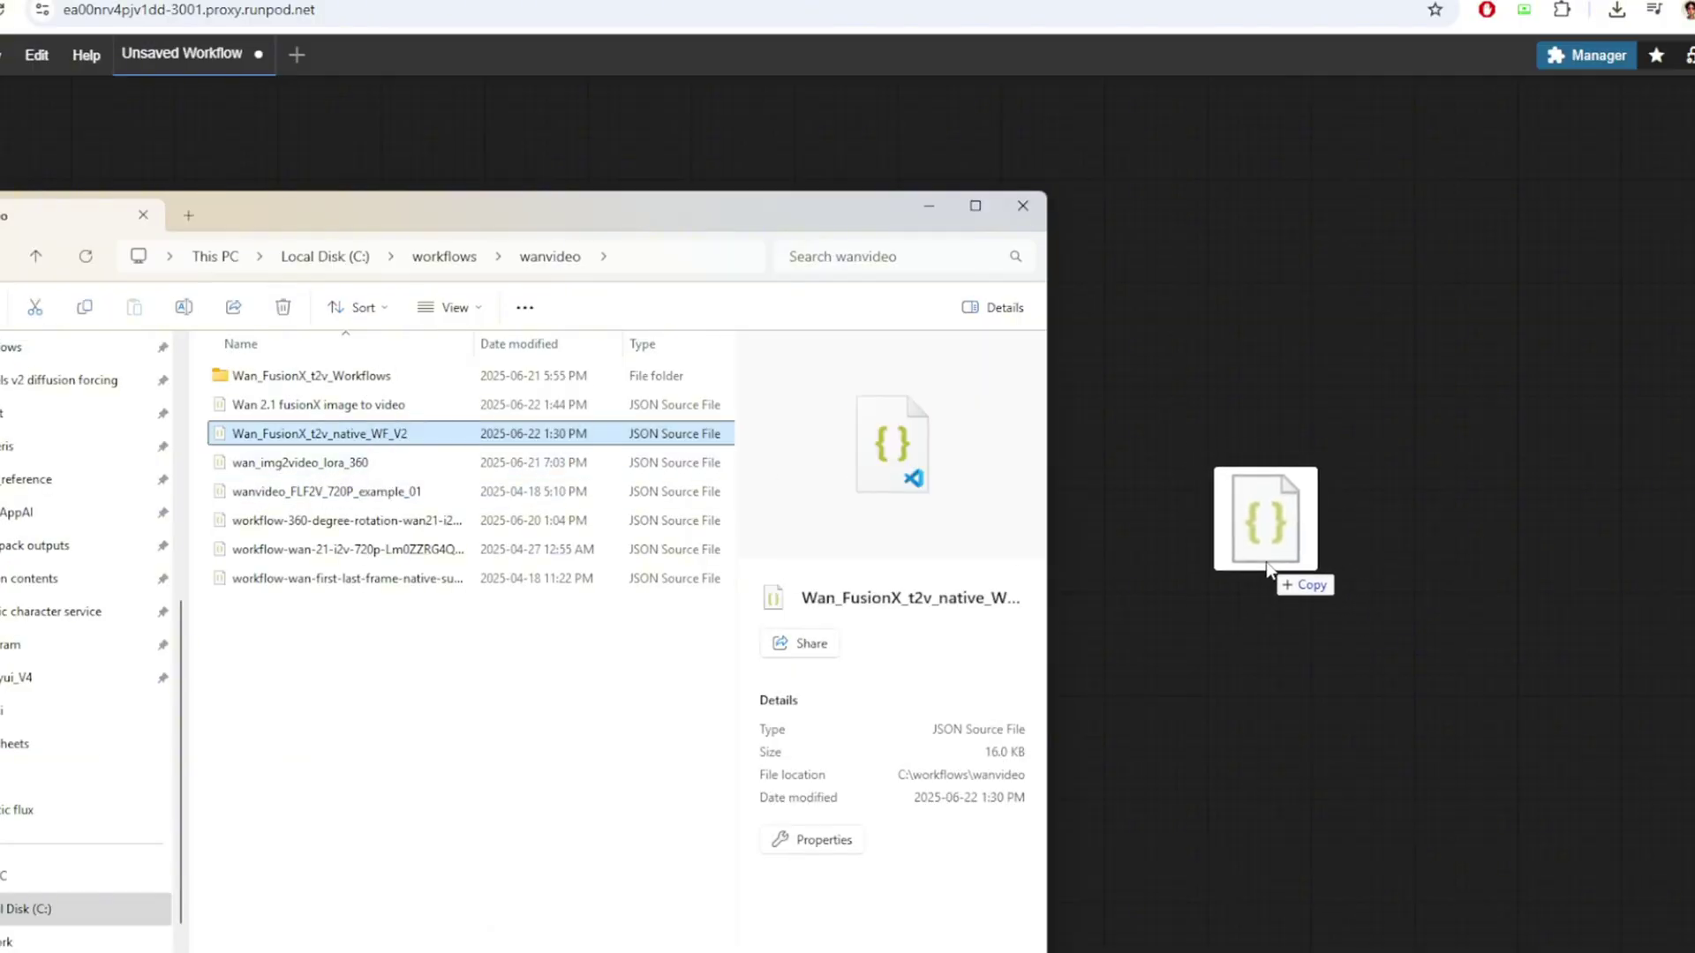
# Drop Wan_FusionX_t2v_native_WF_V2.json onto the canvas and close the Missing Models warning.
pyautogui.moveTo(1267, 569); pyautogui.dragTo(1264, 572)
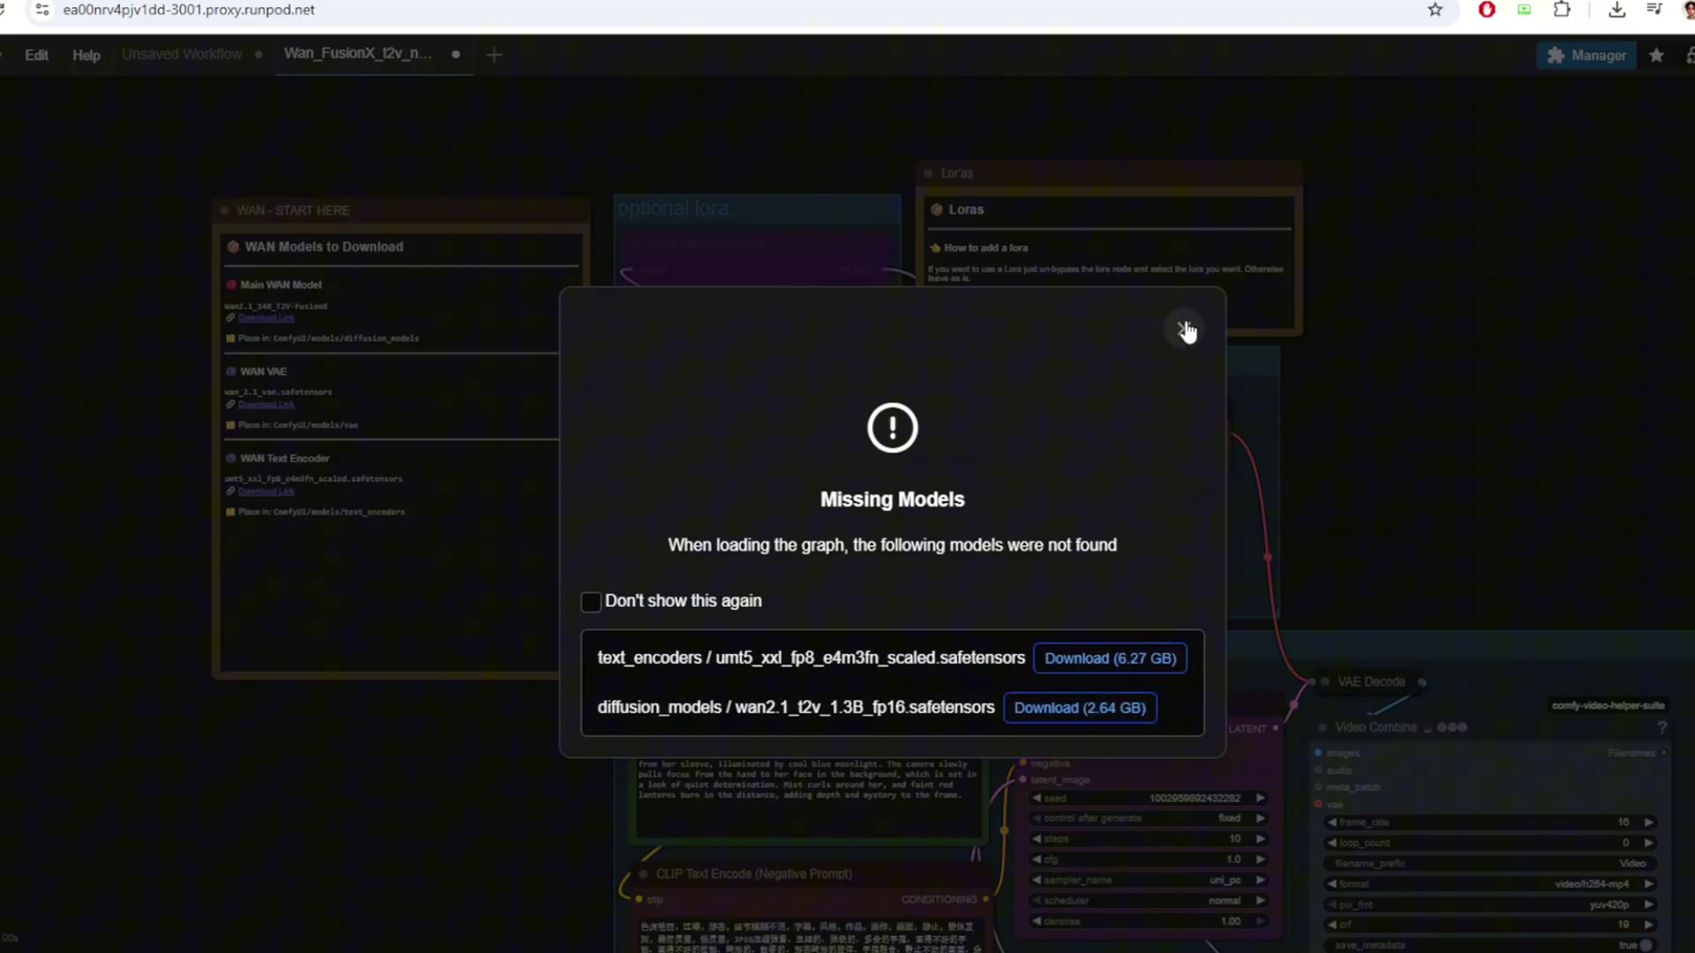
pyautogui.click(1184, 330)
# Pan and zoom around the model nodes while the gloved ninja katana clip generates.
pyautogui.scroll(3, 606, 495)
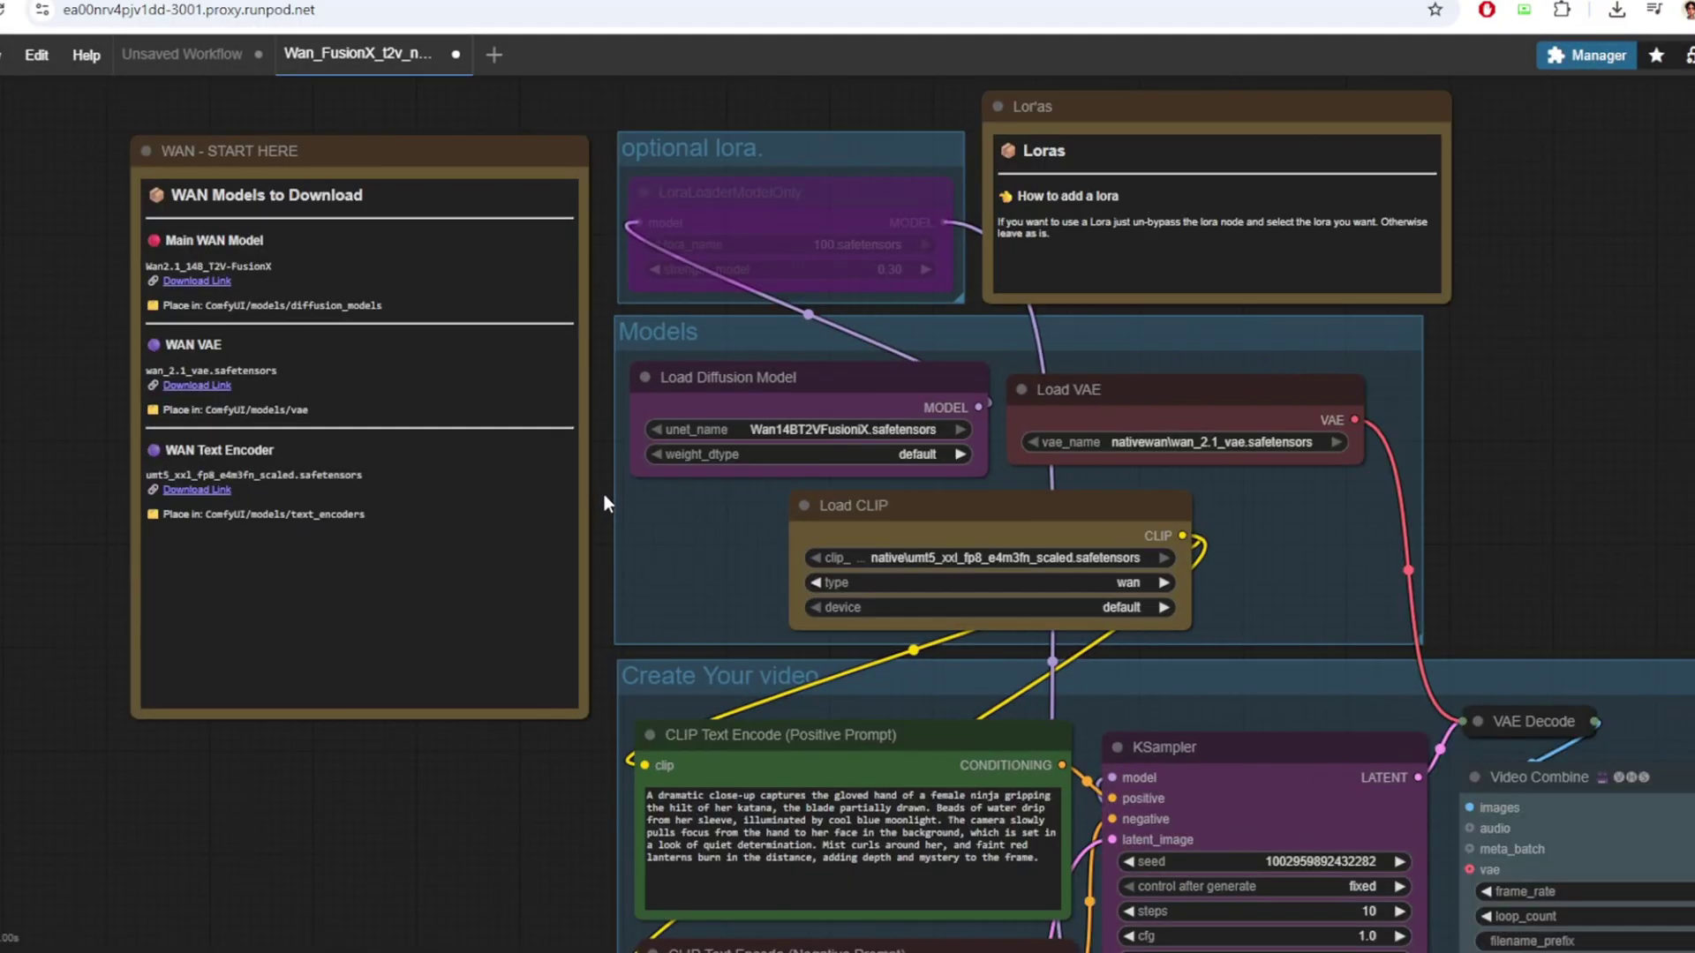
pyautogui.moveTo(455, 902); pyautogui.dragTo(77, 516)
pyautogui.scroll(-2, 78, 515)
pyautogui.scroll(2, 1306, 501)
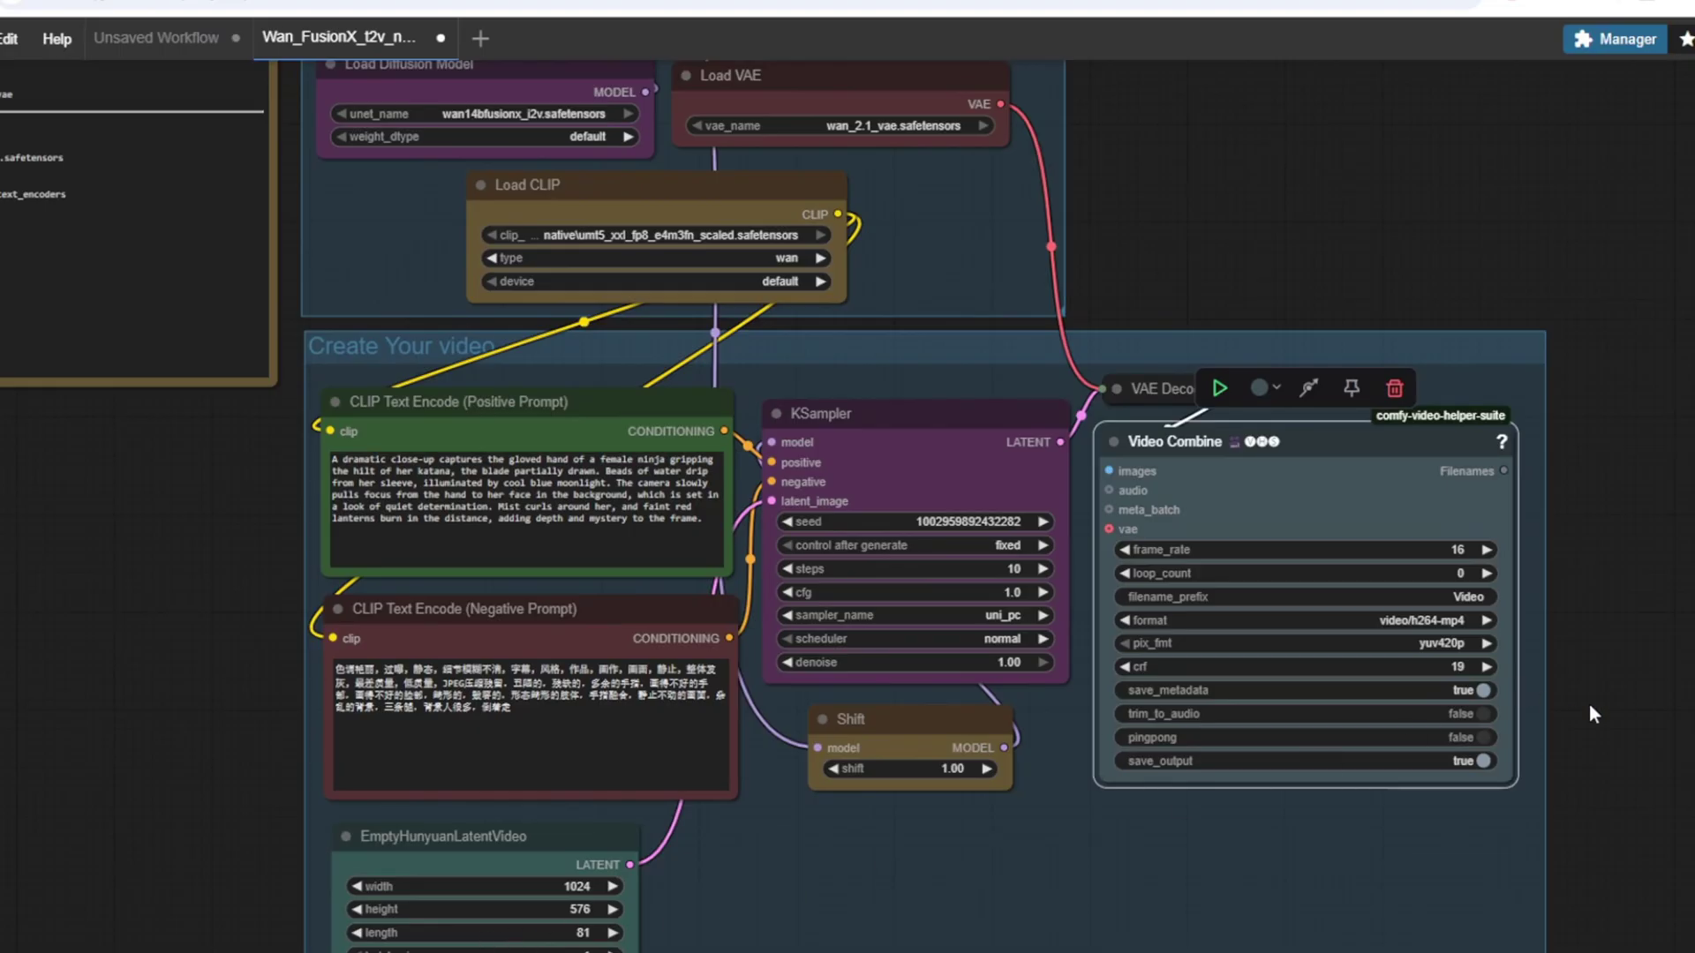
pyautogui.scroll(1, 1328, 813)
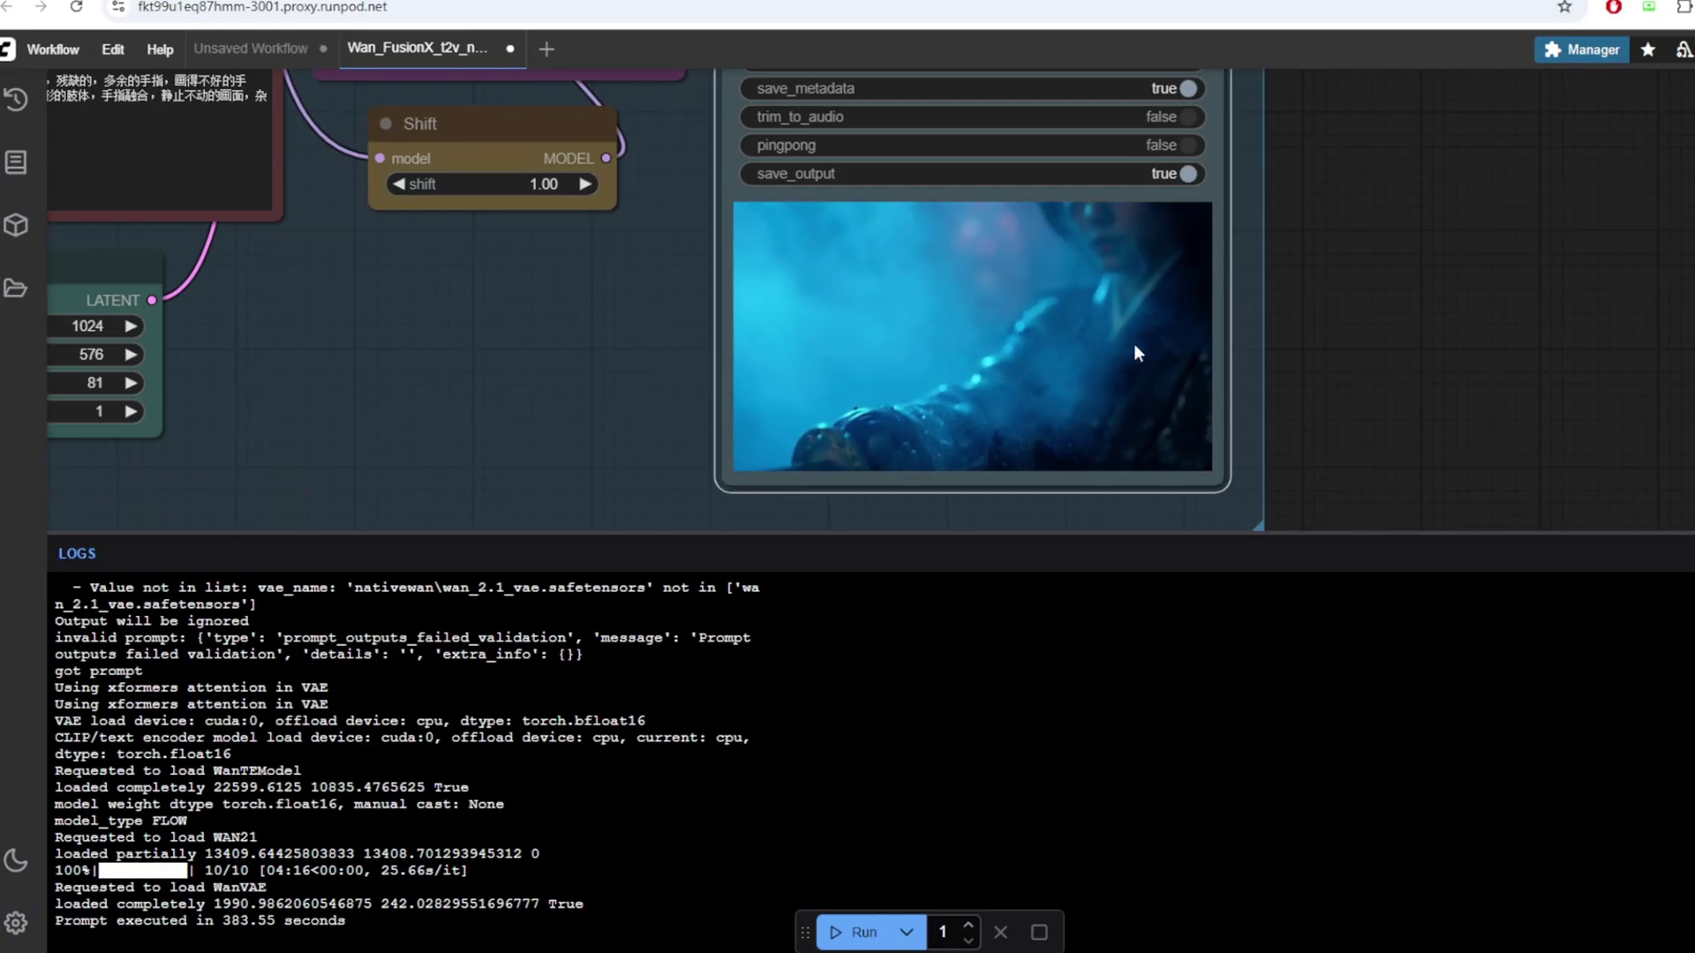
pyautogui.scroll(2, 1137, 353)
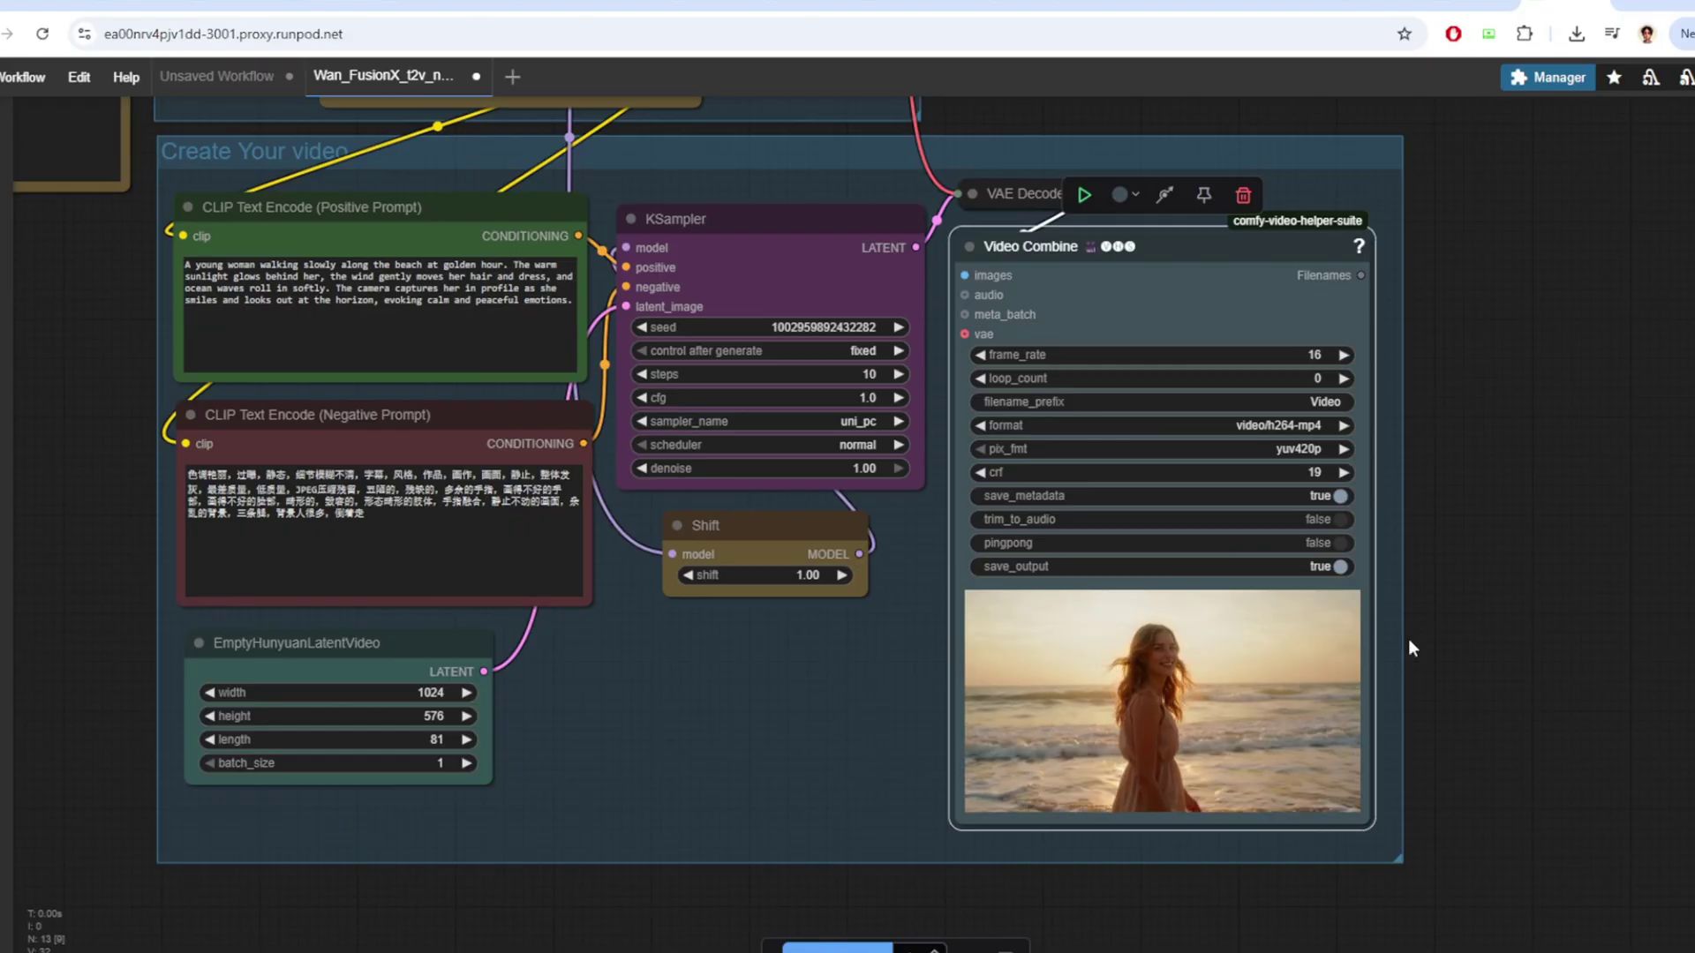
# Save the beach woman video preview from the Video Combine node.
pyautogui.scroll(10, 1407, 638)
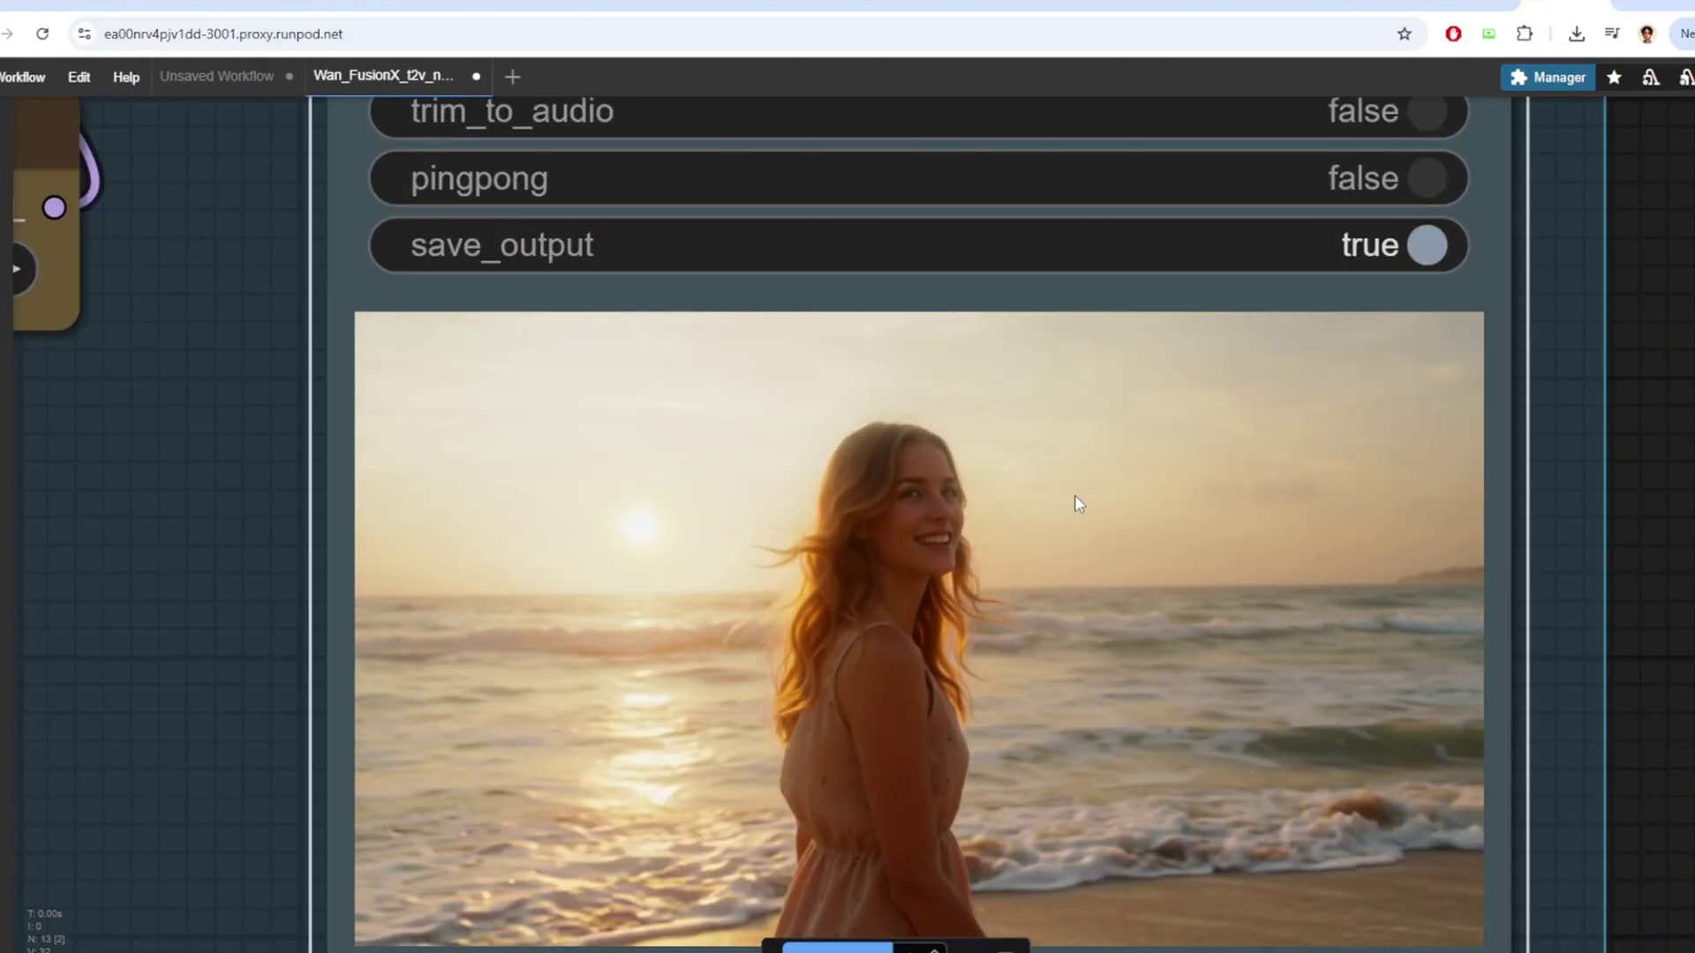
pyautogui.rightClick(1073, 494)
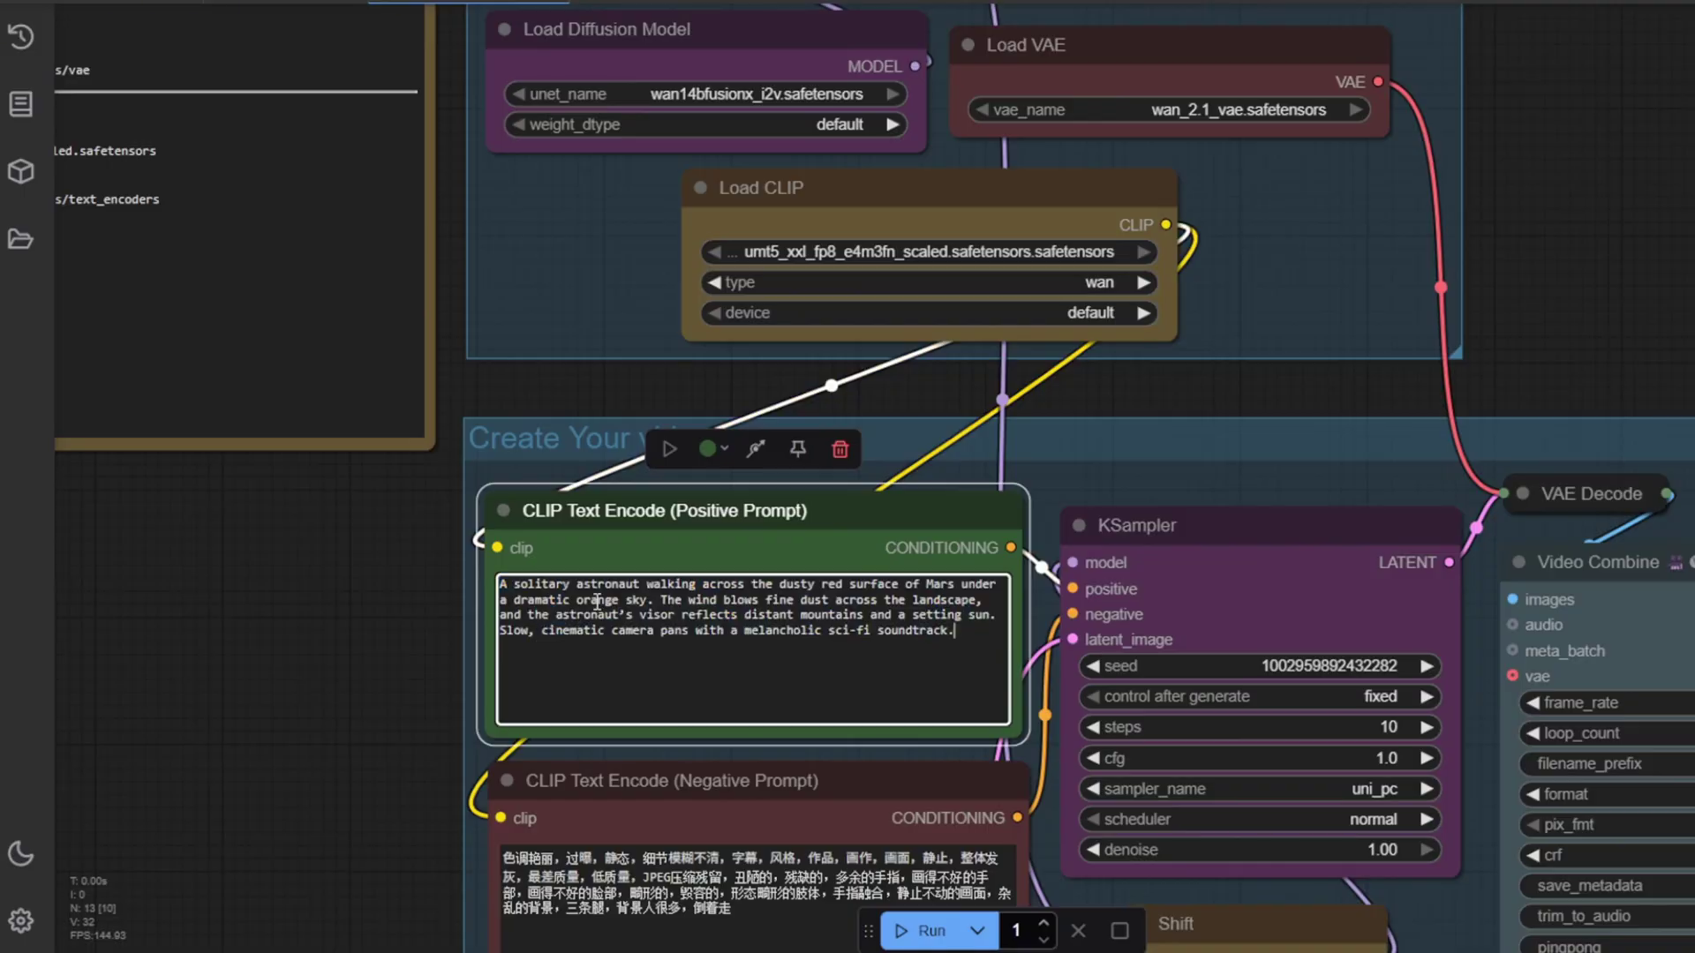
pyautogui.scroll(5, 1282, 311)
pyautogui.rightClick(1273, 281)
pyautogui.click(1283, 318)
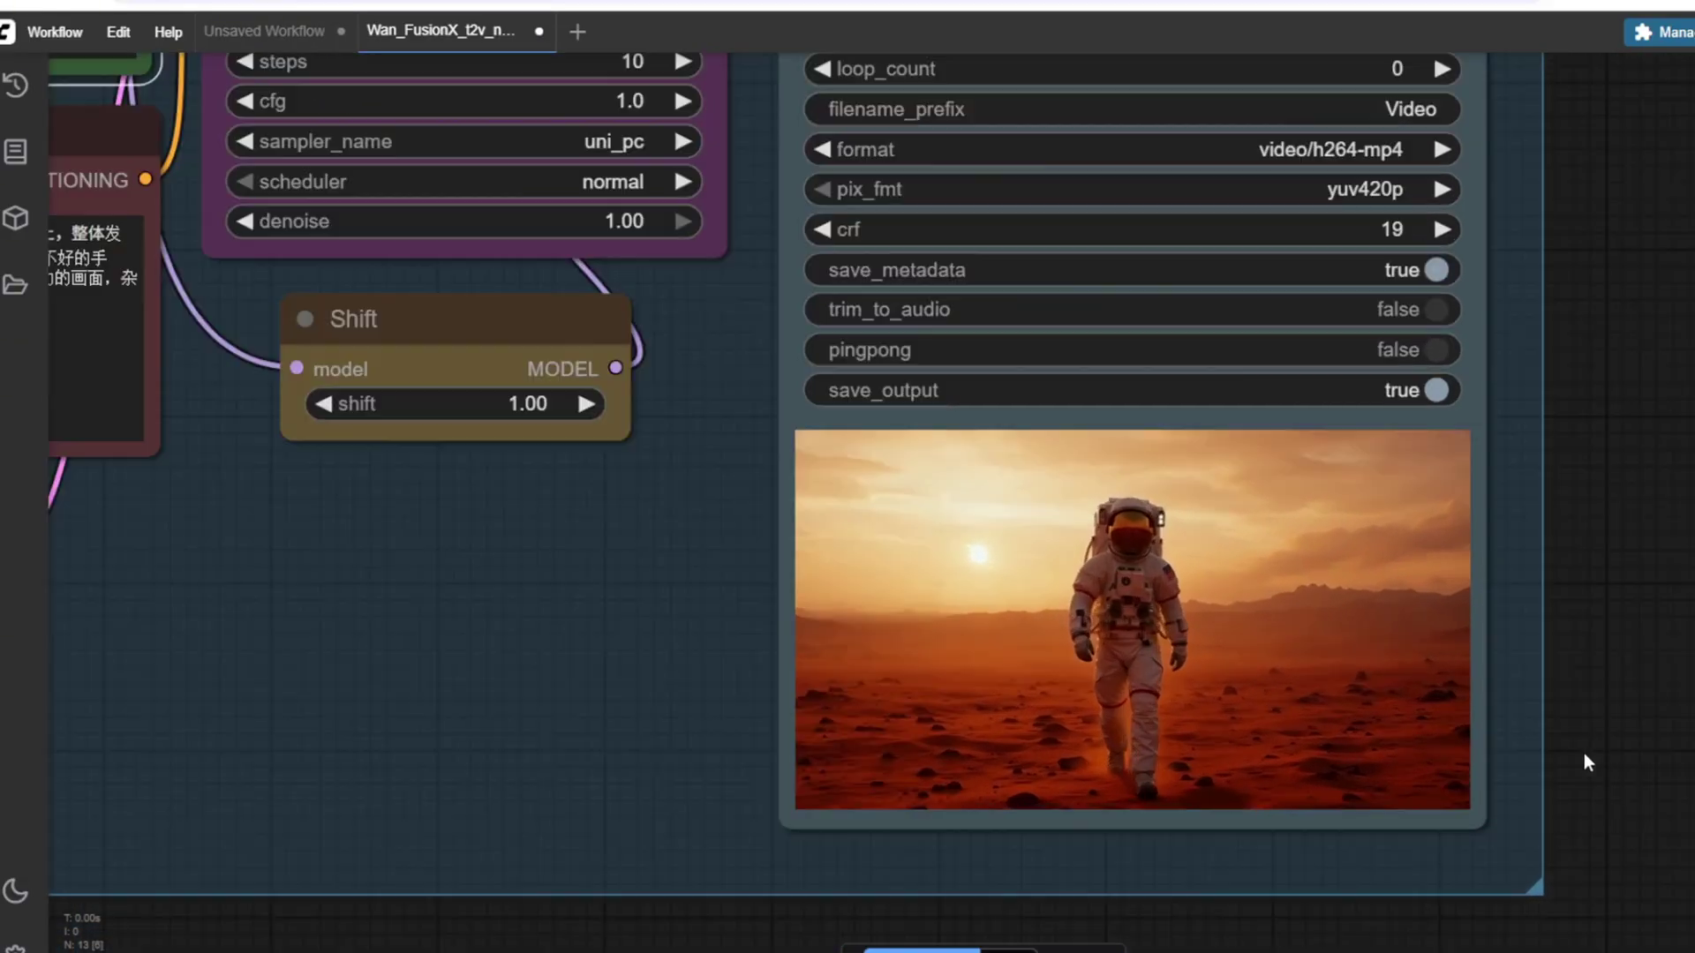
# After the robot clip, download the snowy wizard video from Video Combine.
pyautogui.scroll(3, 1501, 724)
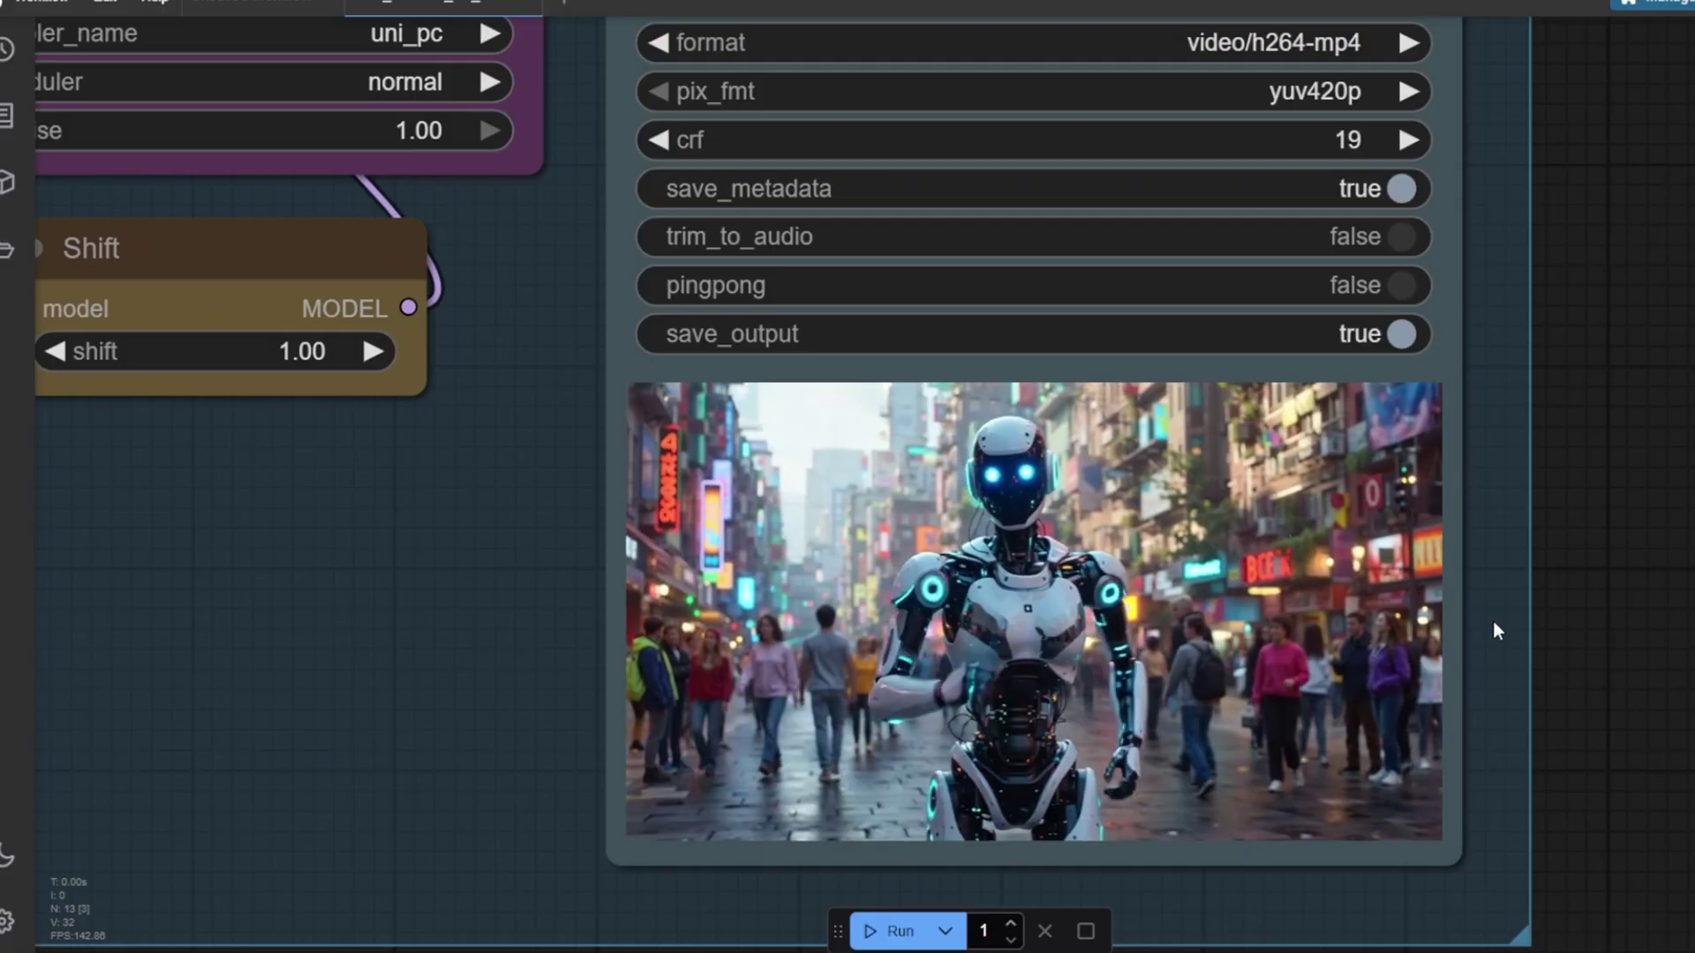
pyautogui.scroll(3, 1492, 620)
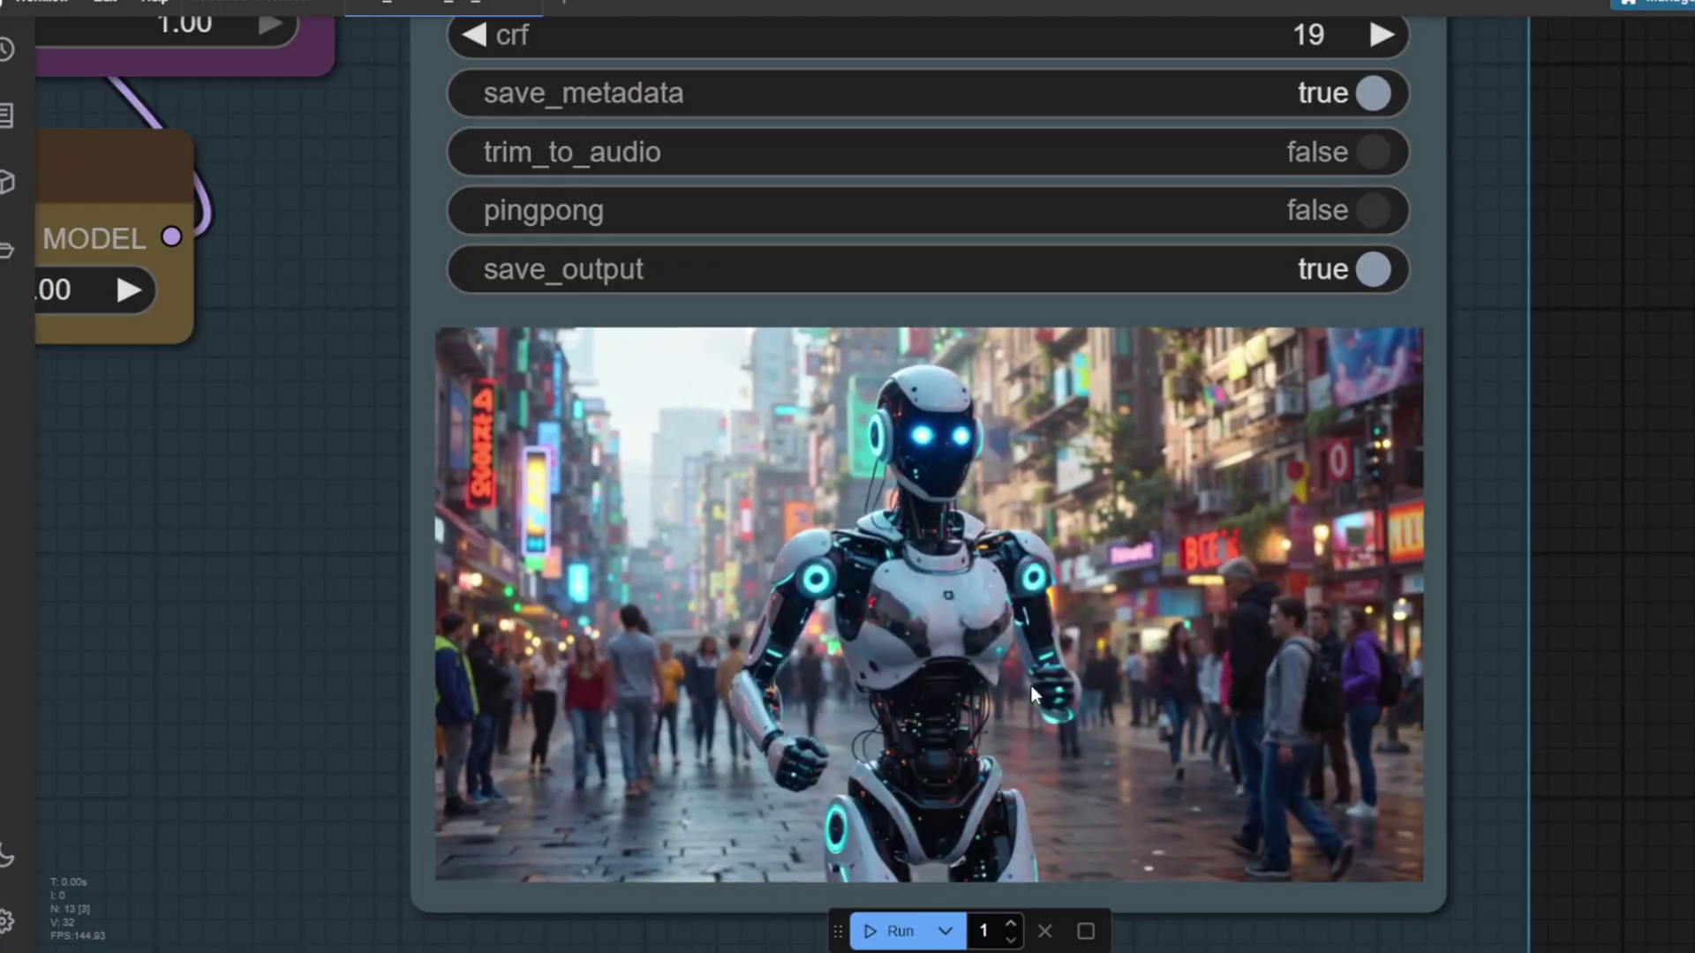
pyautogui.rightClick(1034, 330)
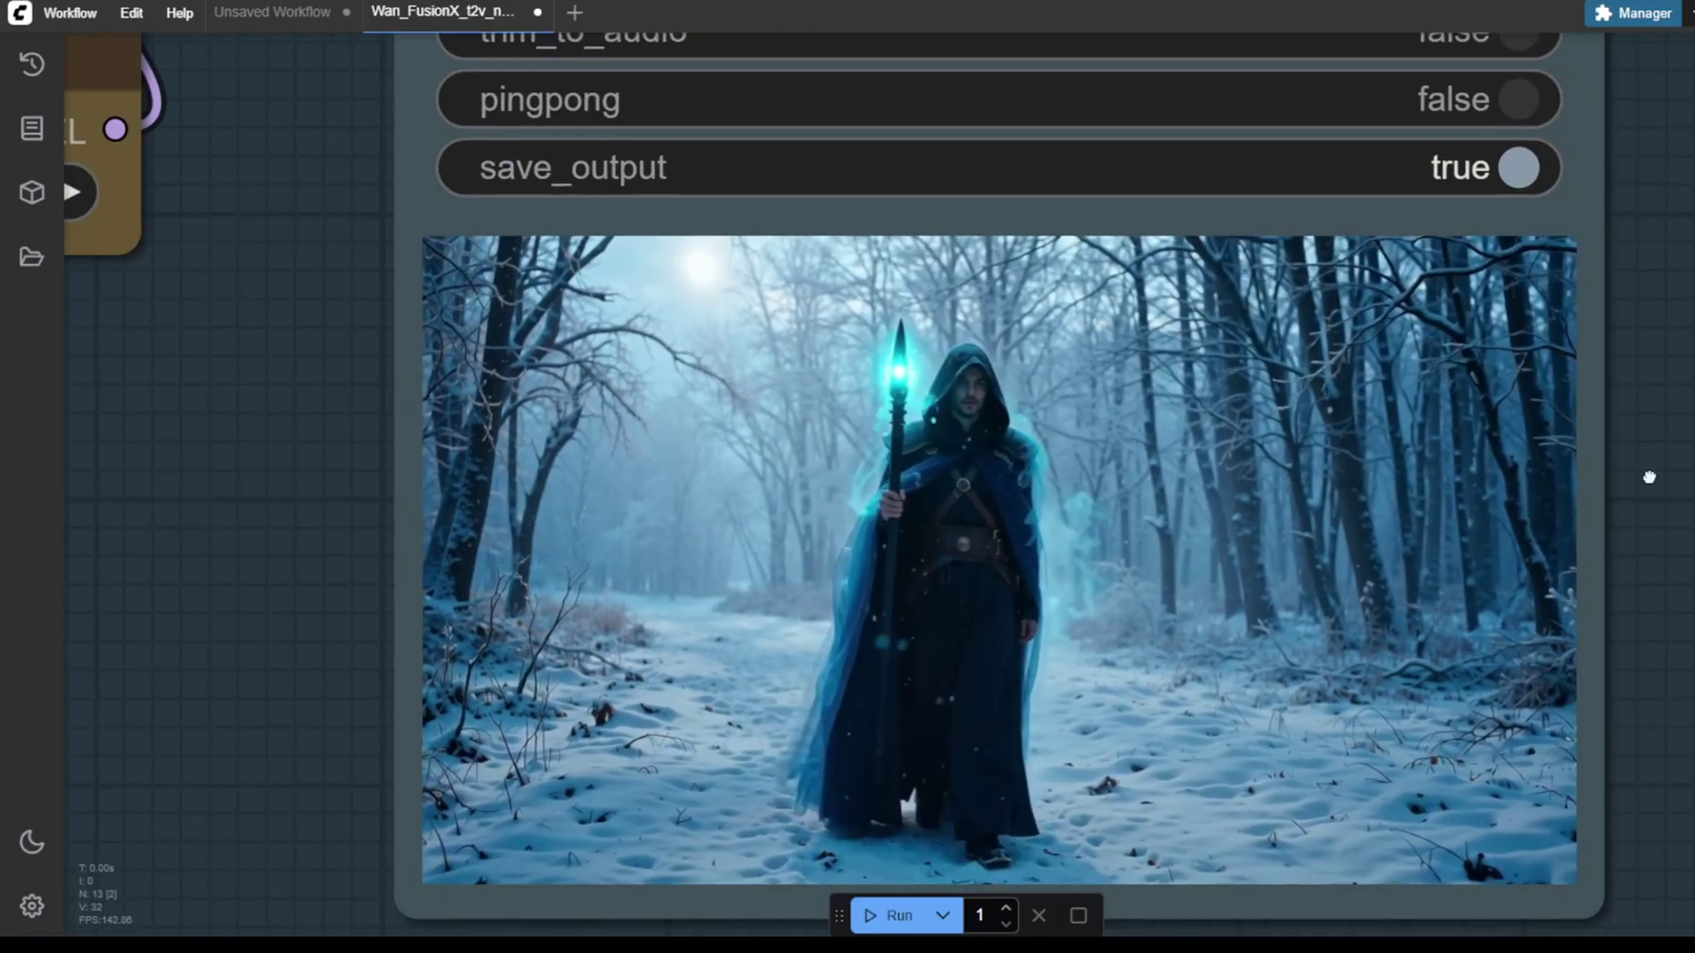
pyautogui.moveTo(1649, 477); pyautogui.dragTo(1614, 428)
pyautogui.rightClick(1053, 337)
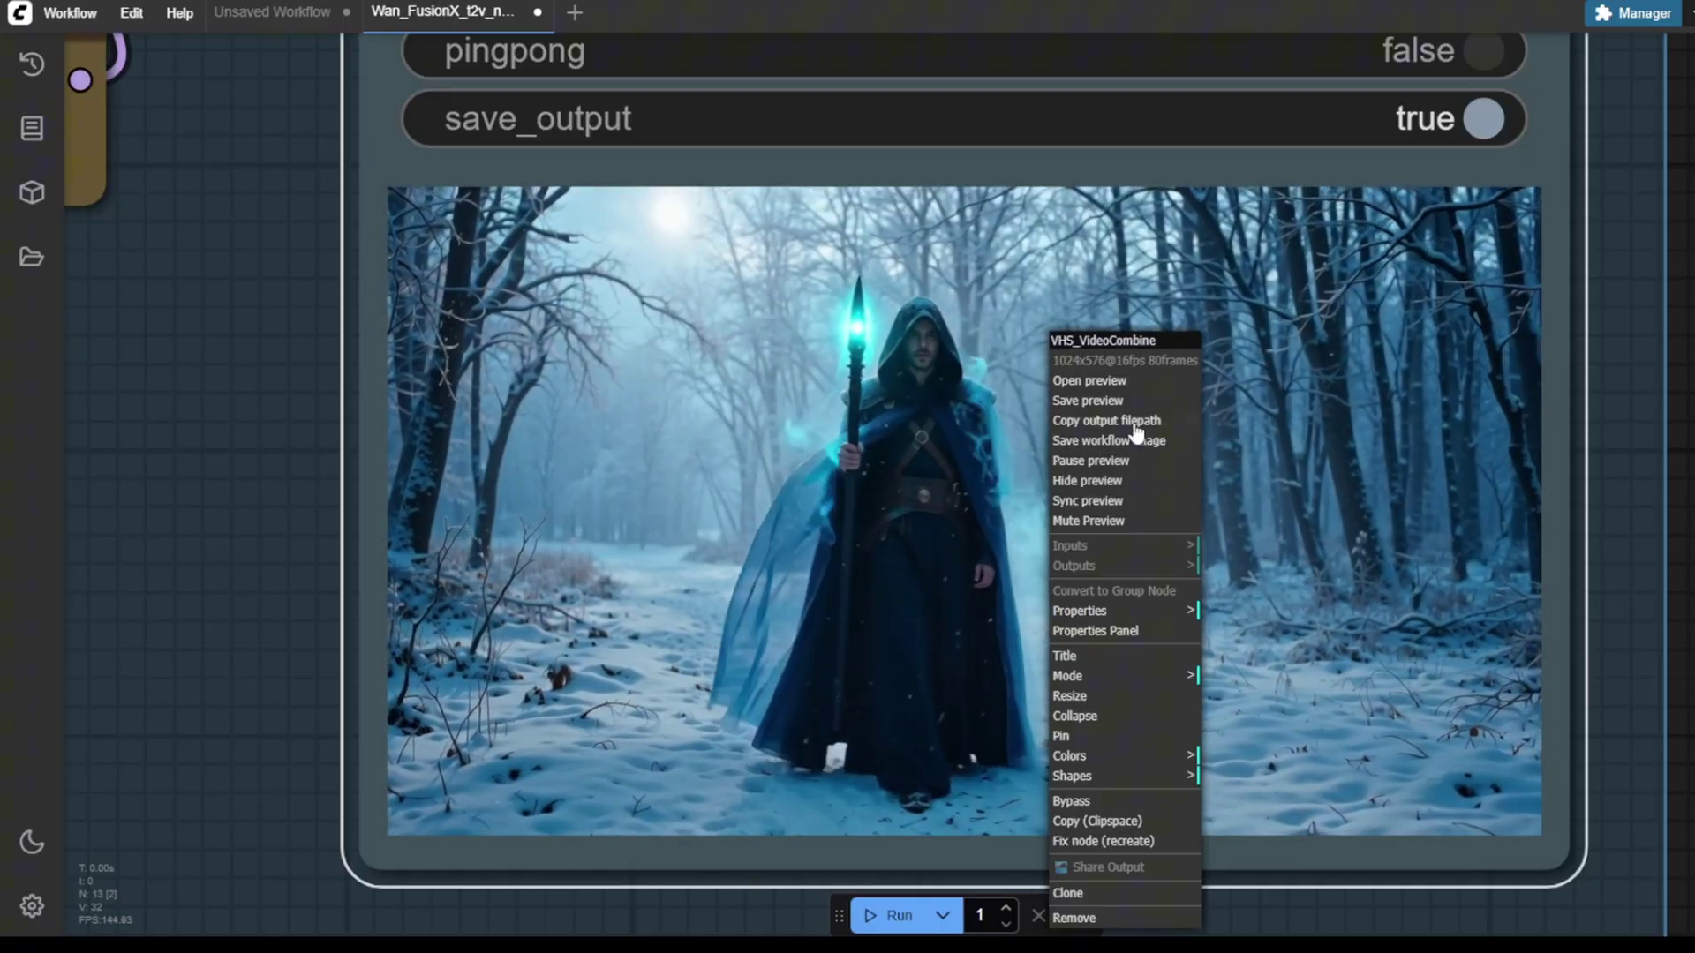
pyautogui.click(1139, 401)
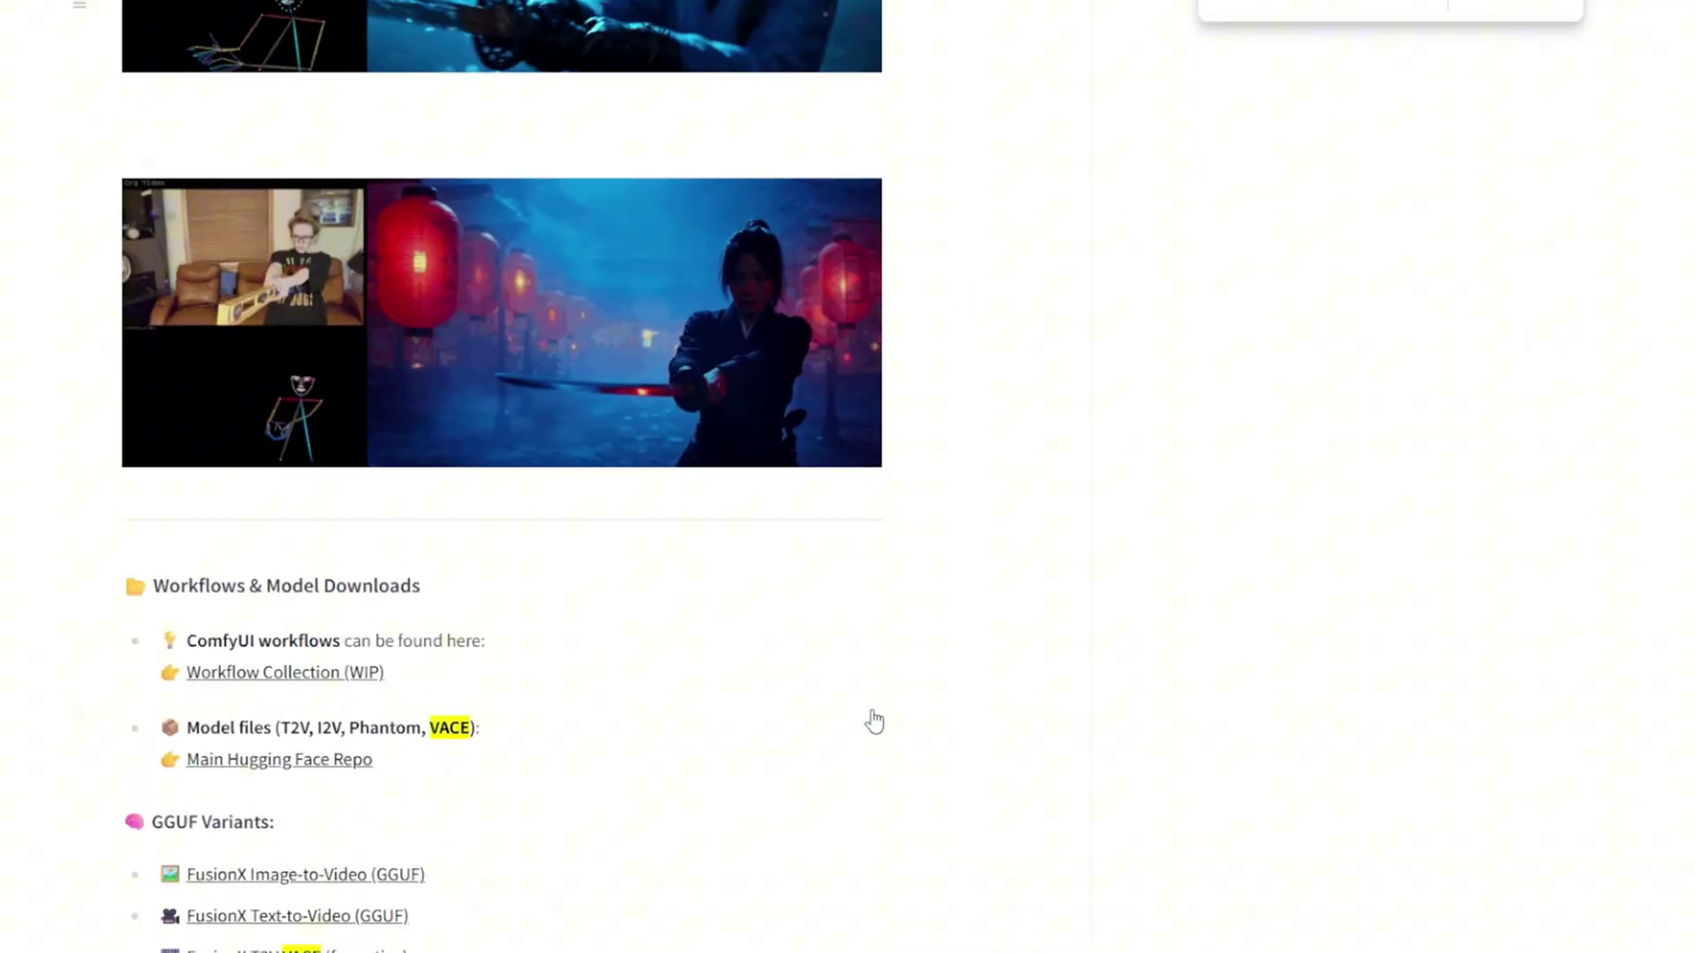
# Scroll through the FusionX page's example clips and Workflows & Model Downloads section.
pyautogui.scroll(17, 876, 719)
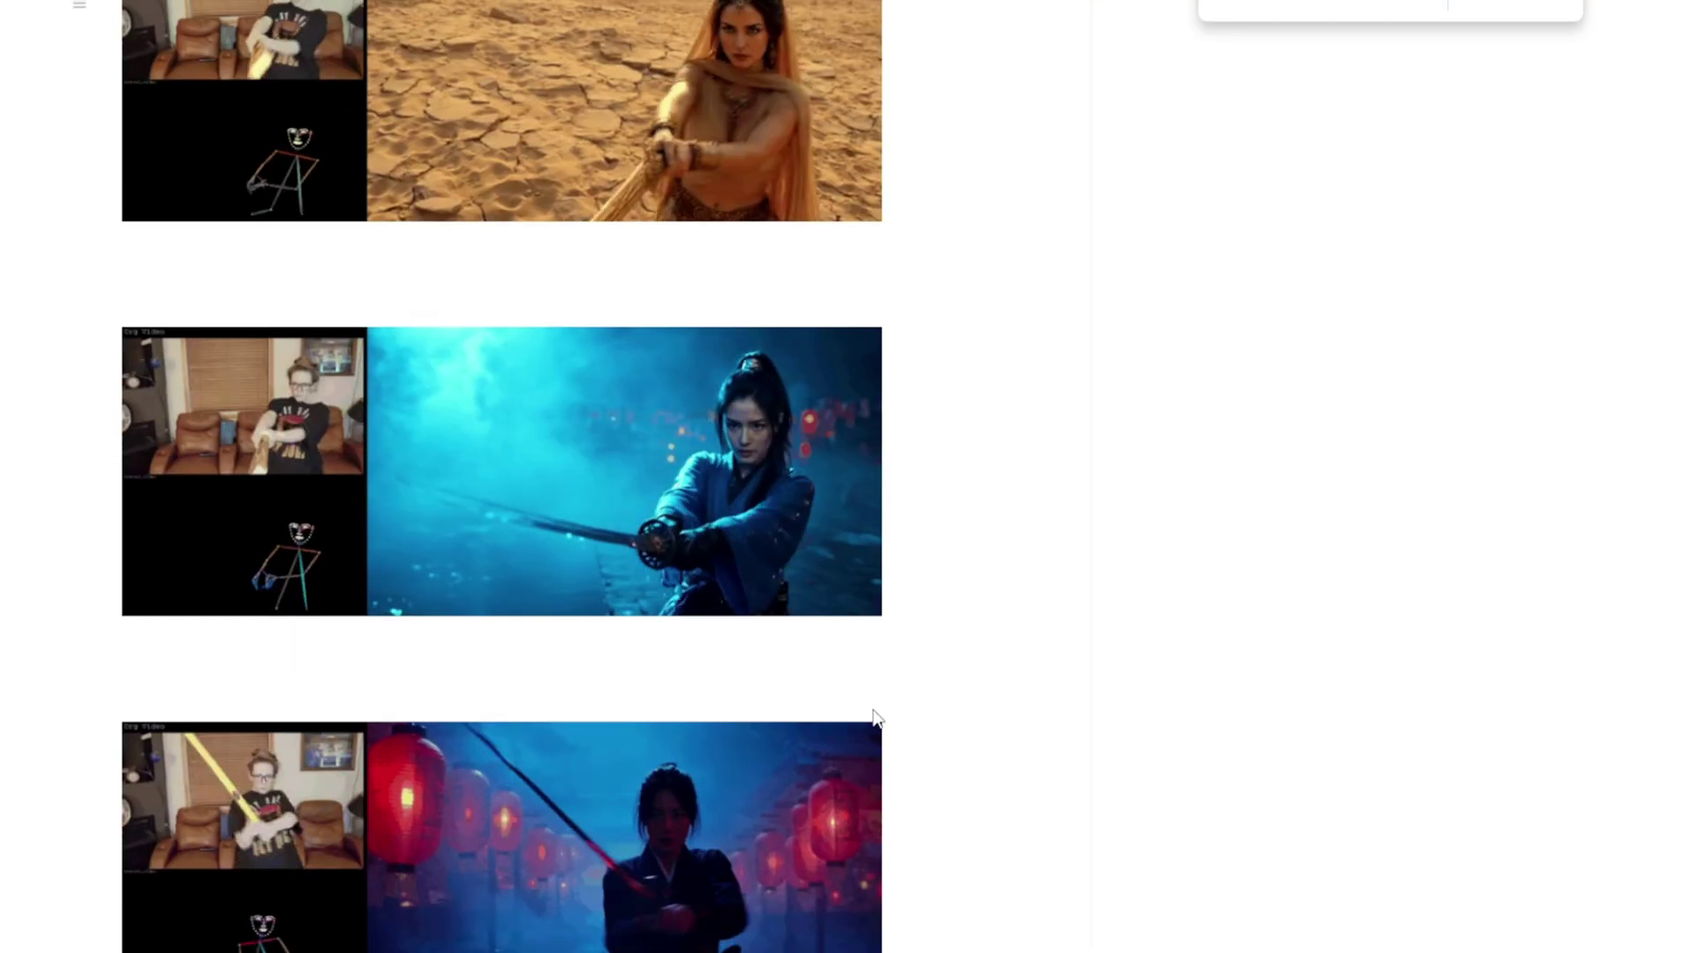
pyautogui.scroll(-5, 634, 323)
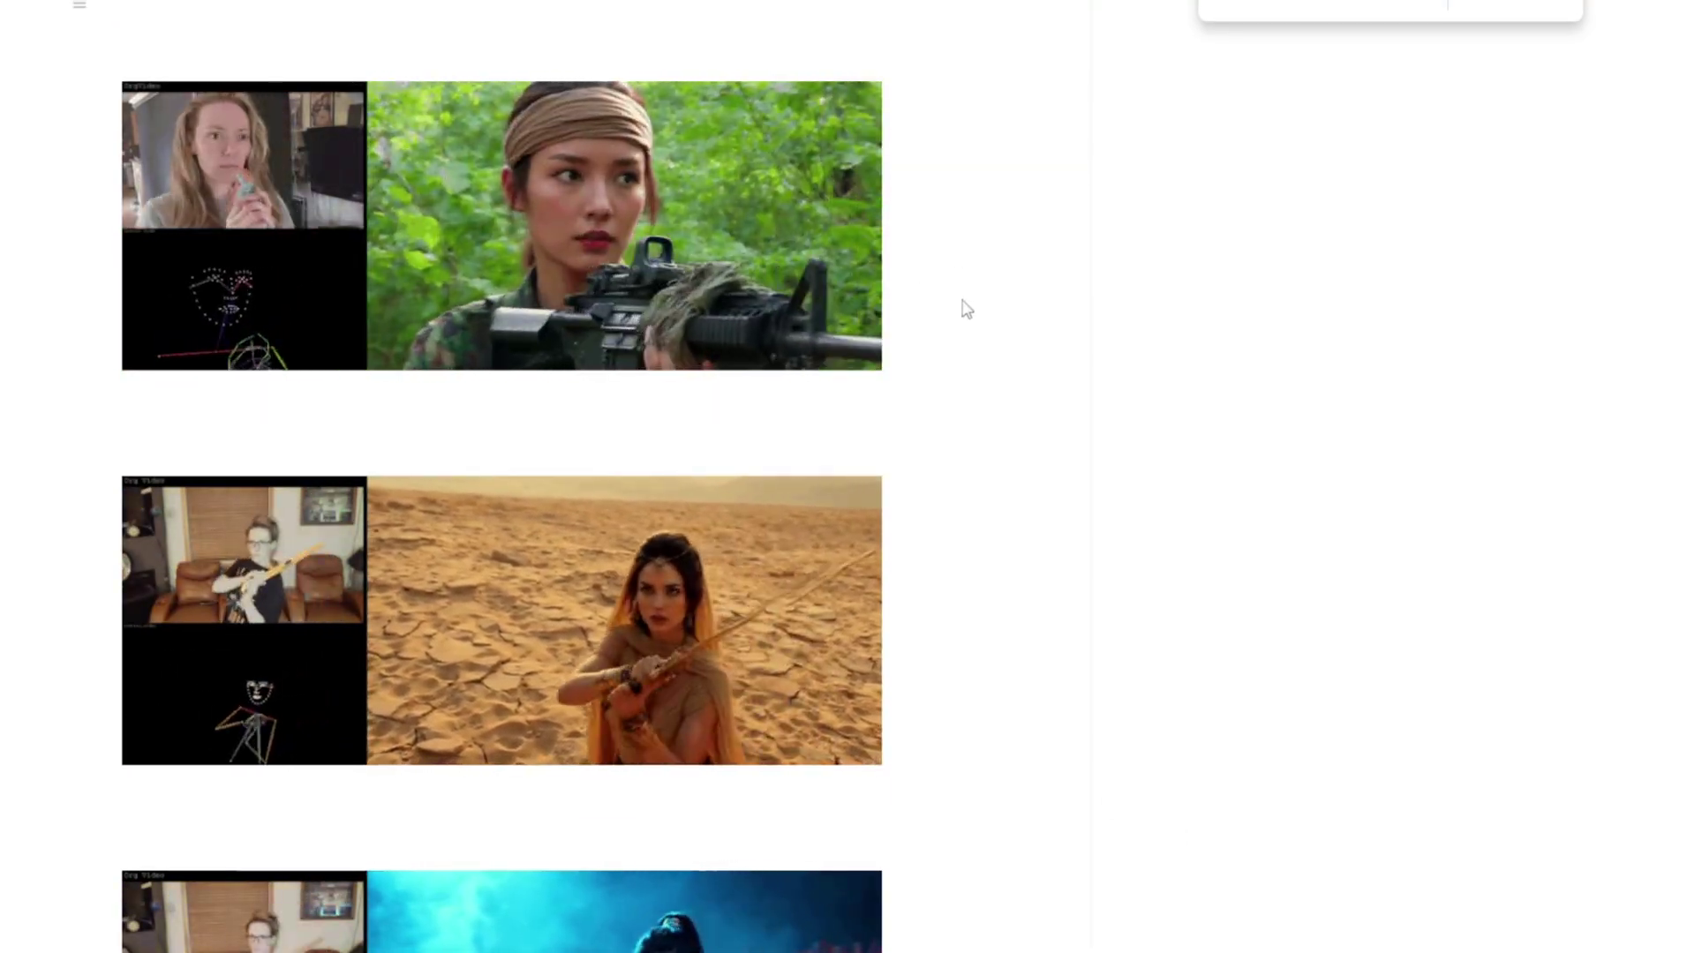
pyautogui.scroll(-12, 872, 727)
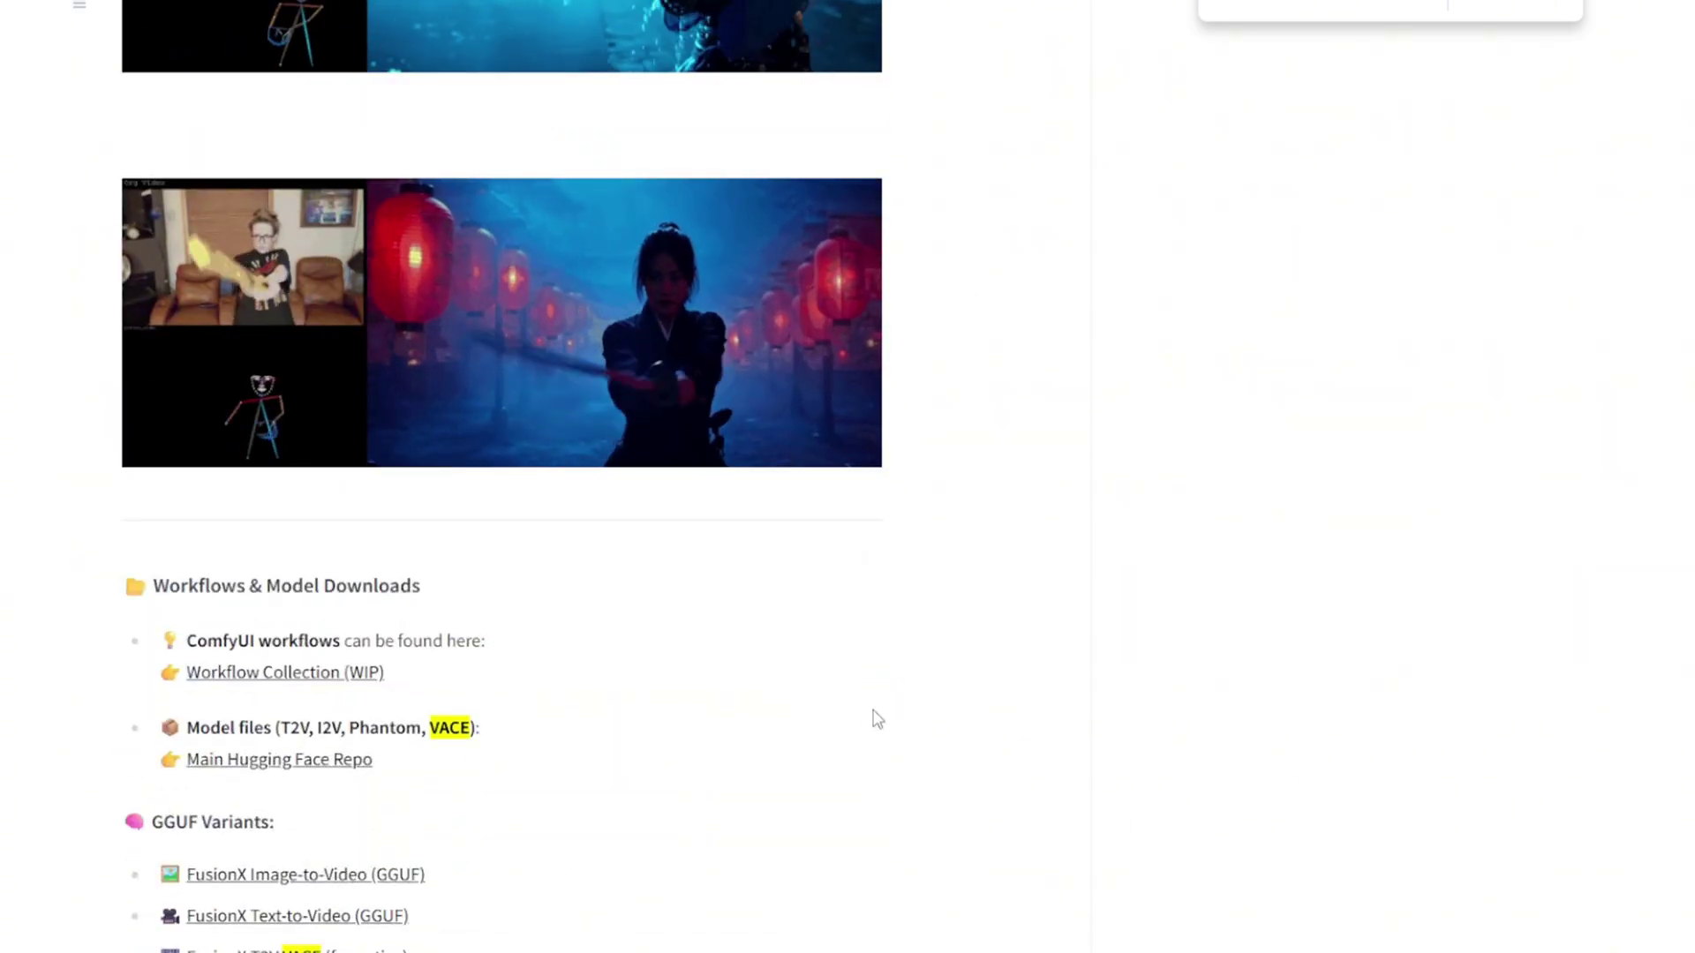
pyautogui.scroll(17, 874, 715)
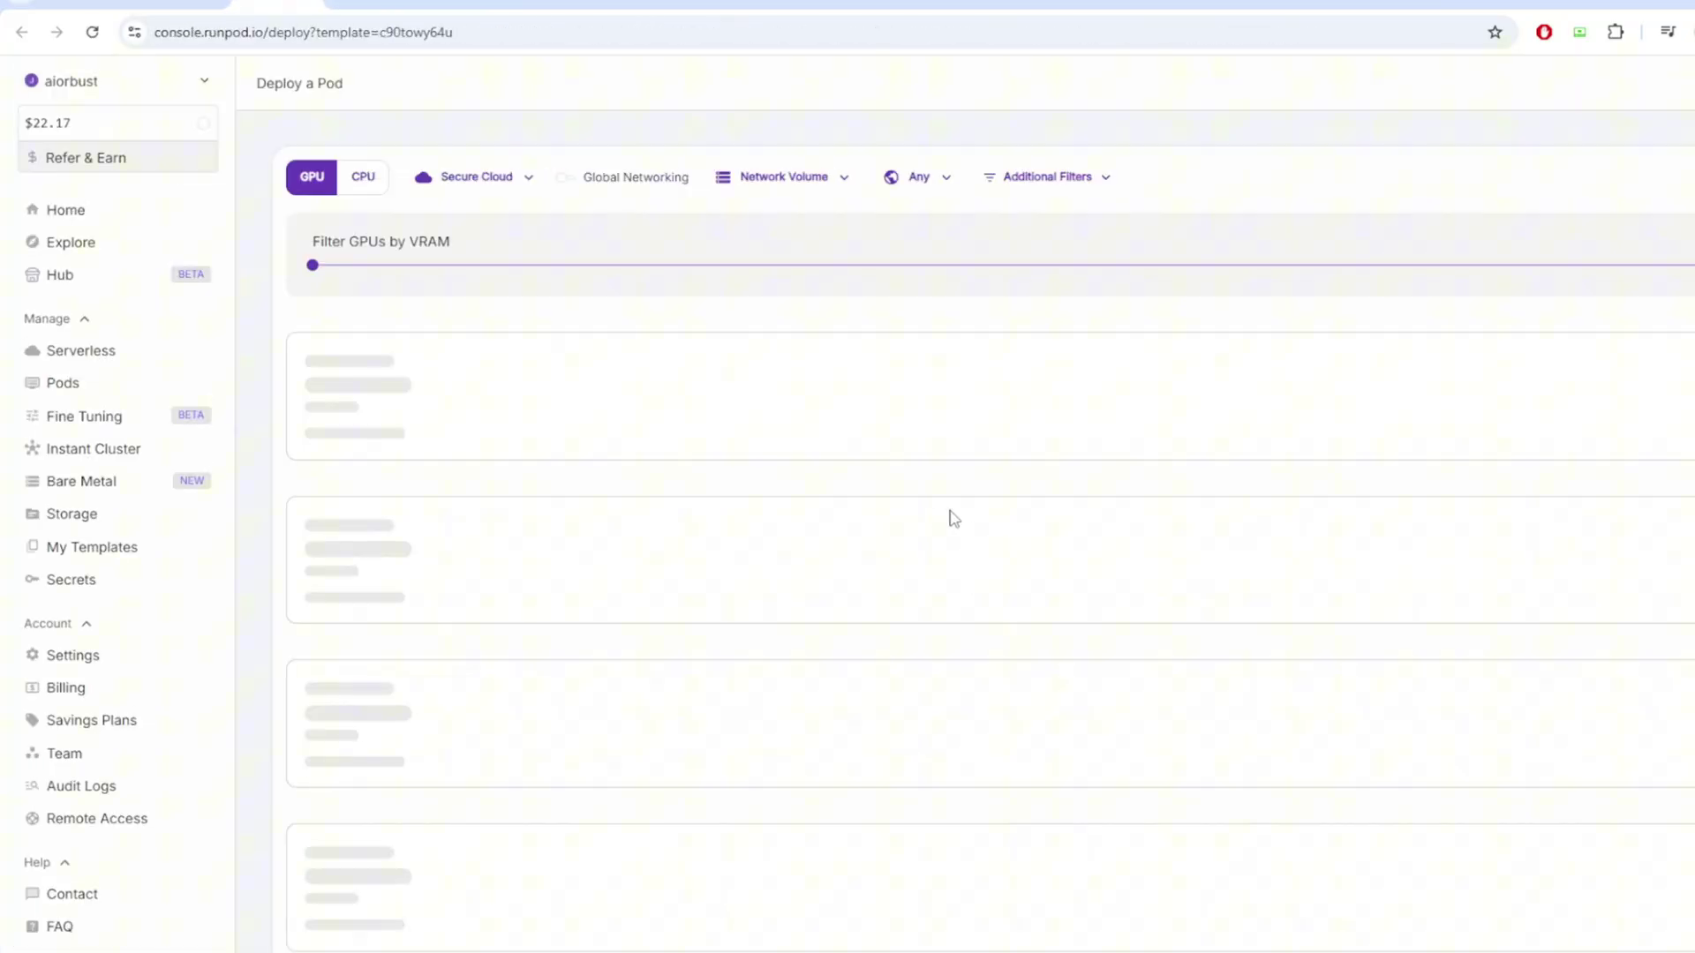
# Scroll the Deploy a Pod page to view the NVIDIA GPUs and hourly prices.
pyautogui.scroll(-2, 1193, 601)
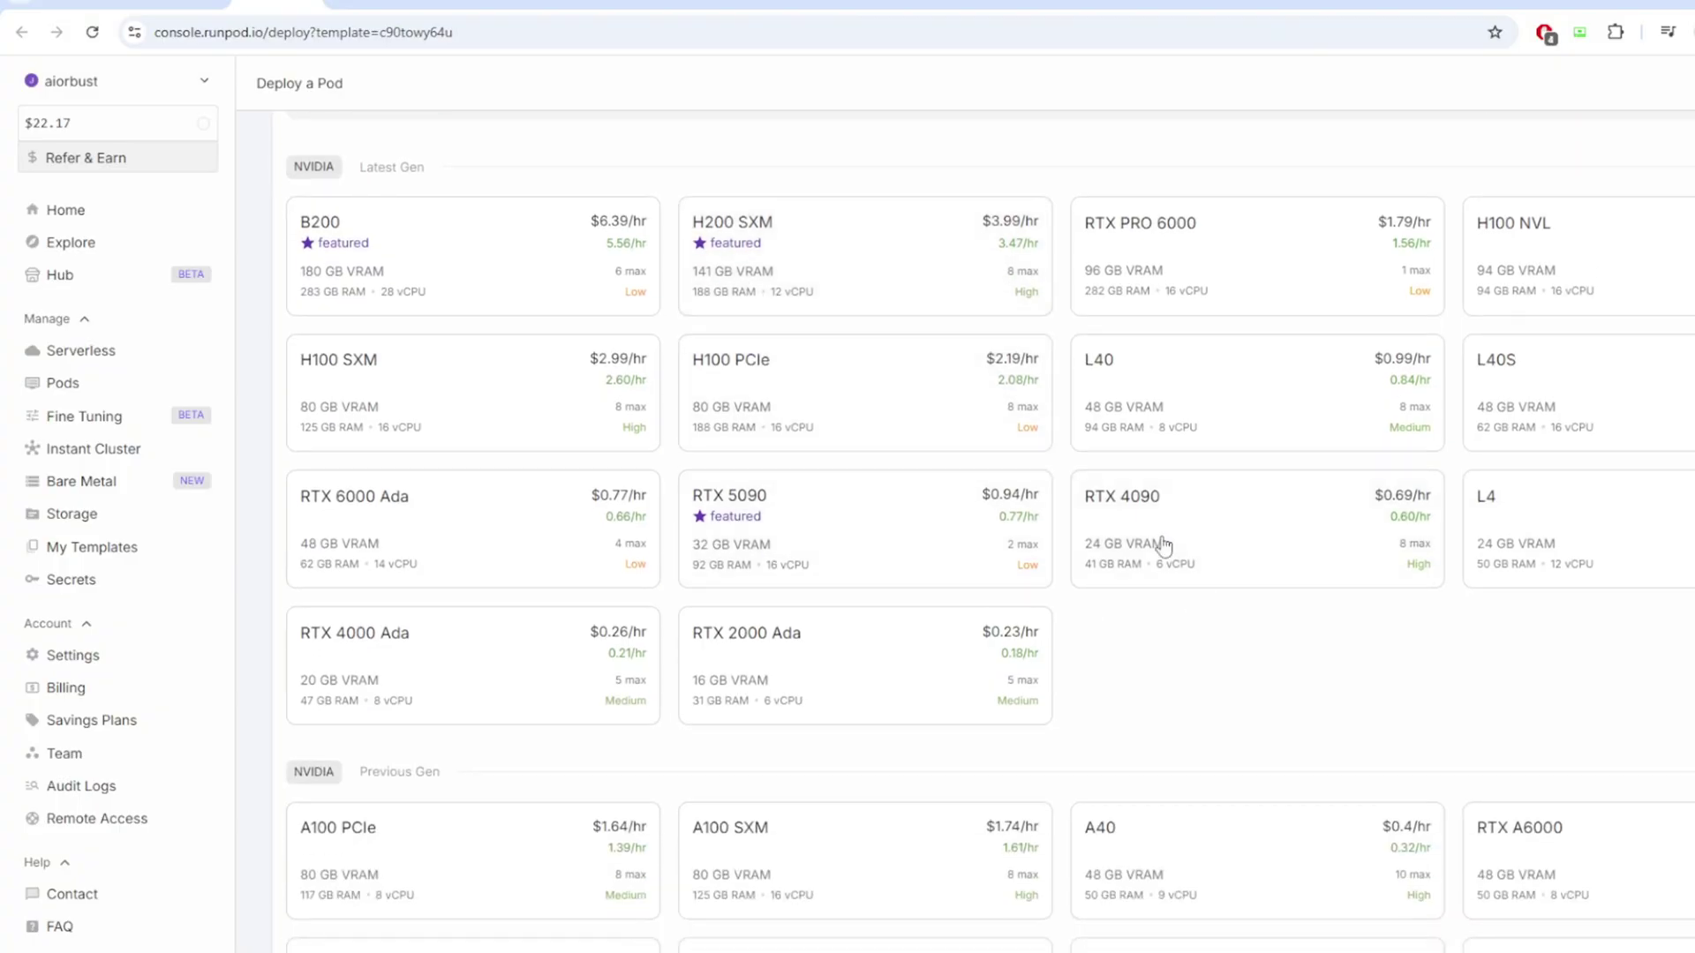